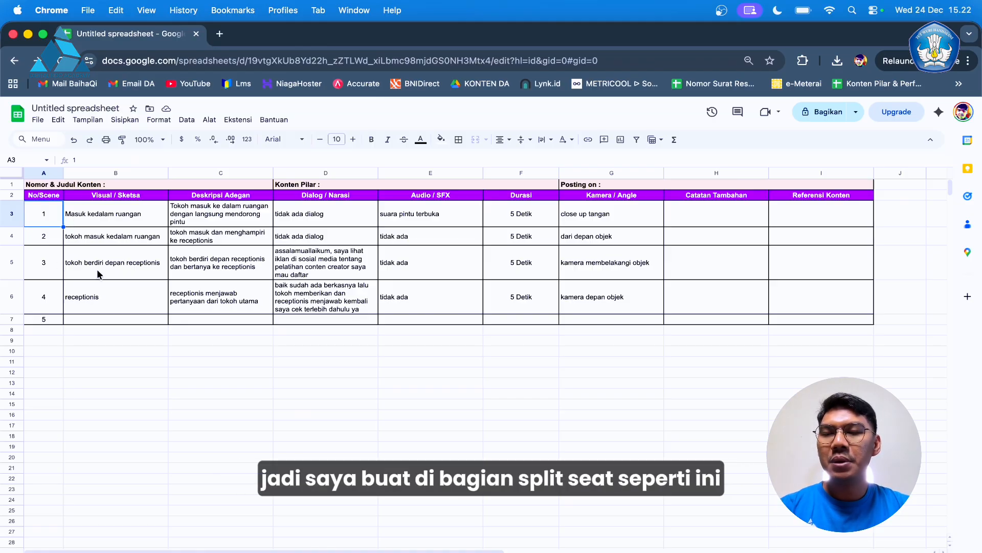
Review the storyboard's scene number, visual, scene description and audio columns, including the audio entry for scene 1
click(50, 197)
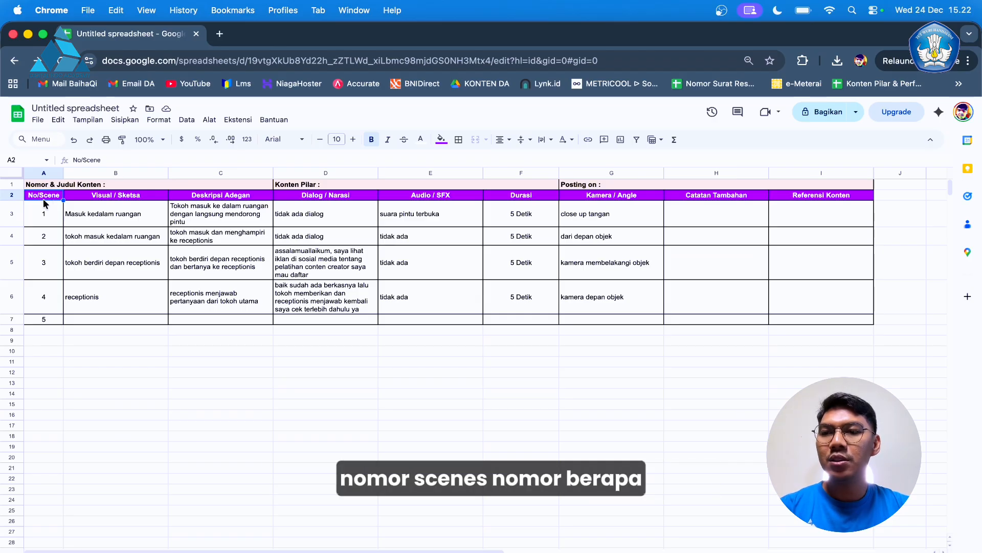
click(115, 196)
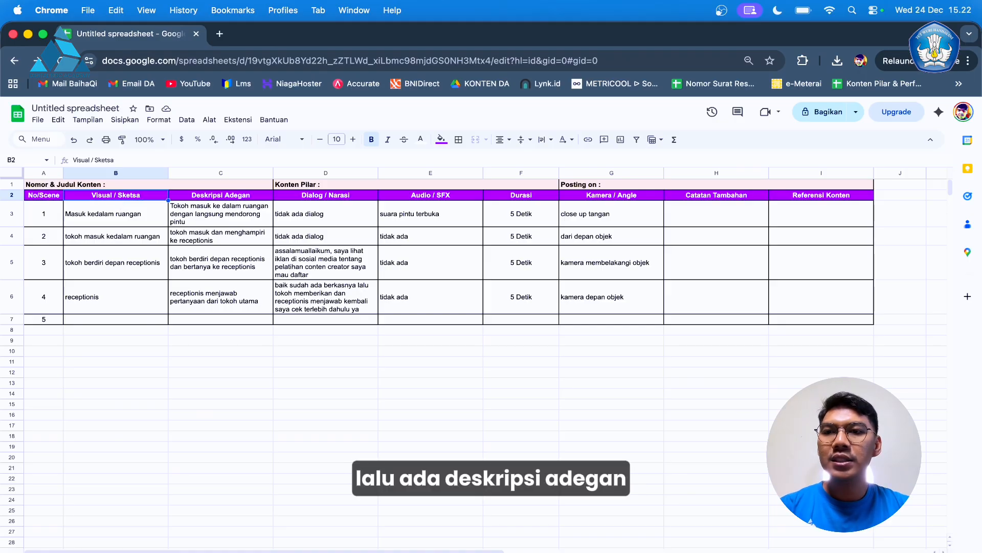
key(Right)
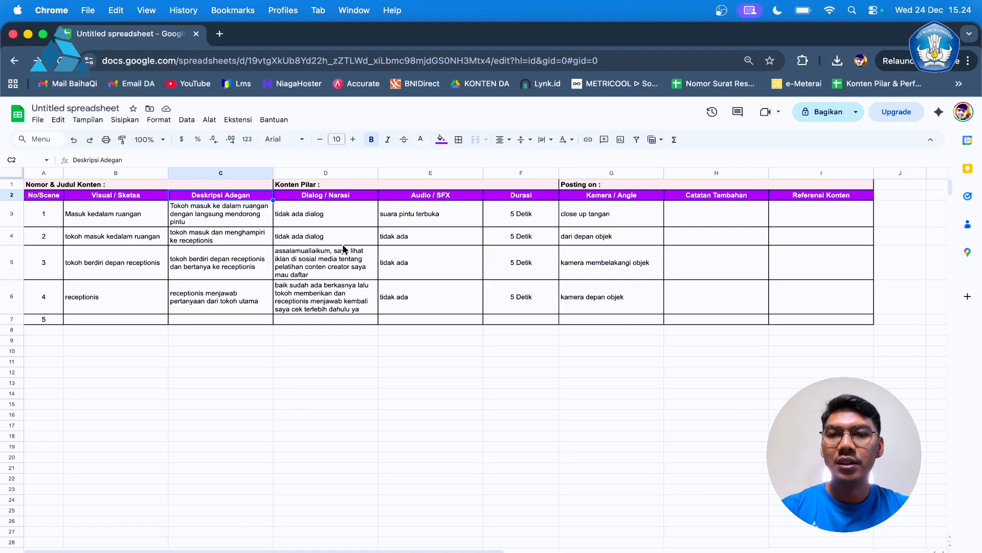
scroll(343, 249, right, 2)
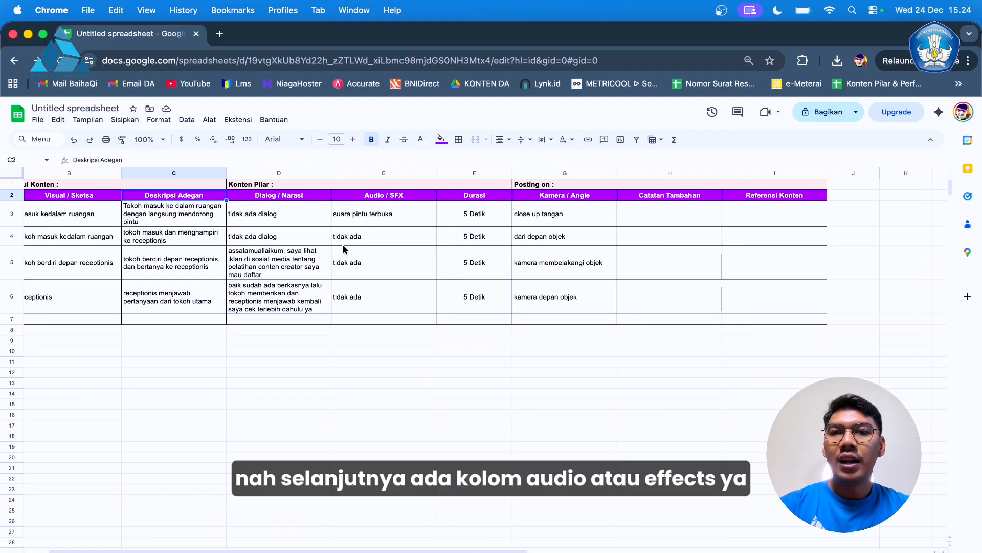
click(368, 220)
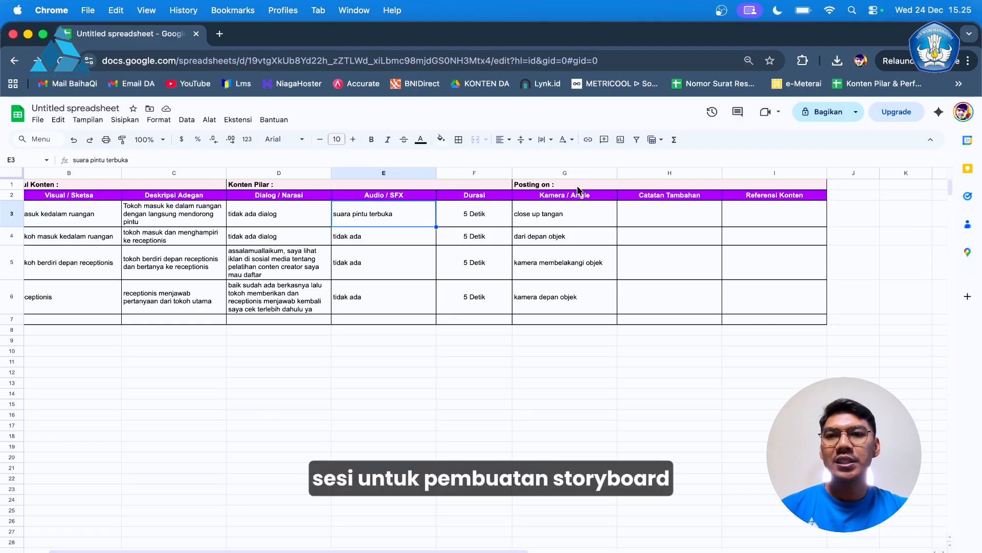
scroll(397, 216, left, 3)
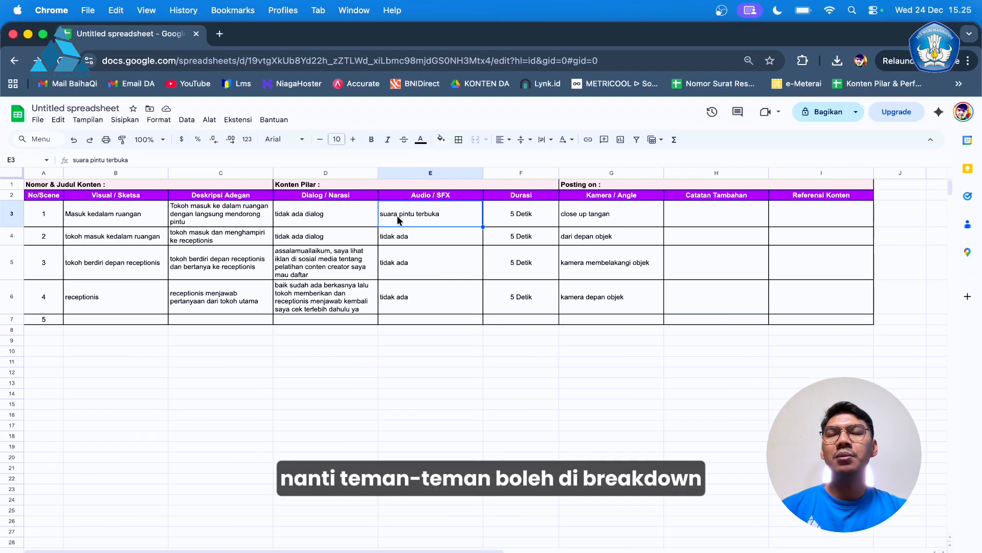
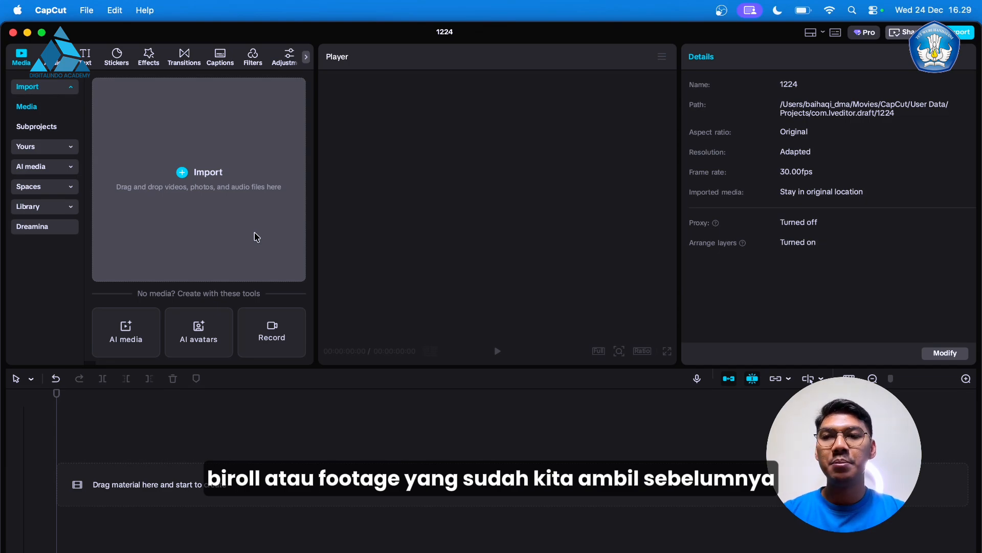
In CapCut, import the Sampel Bahan Ajar Footage folder from within Bahan Ajar Da Baru in Downloads and open it in the project media
click(182, 174)
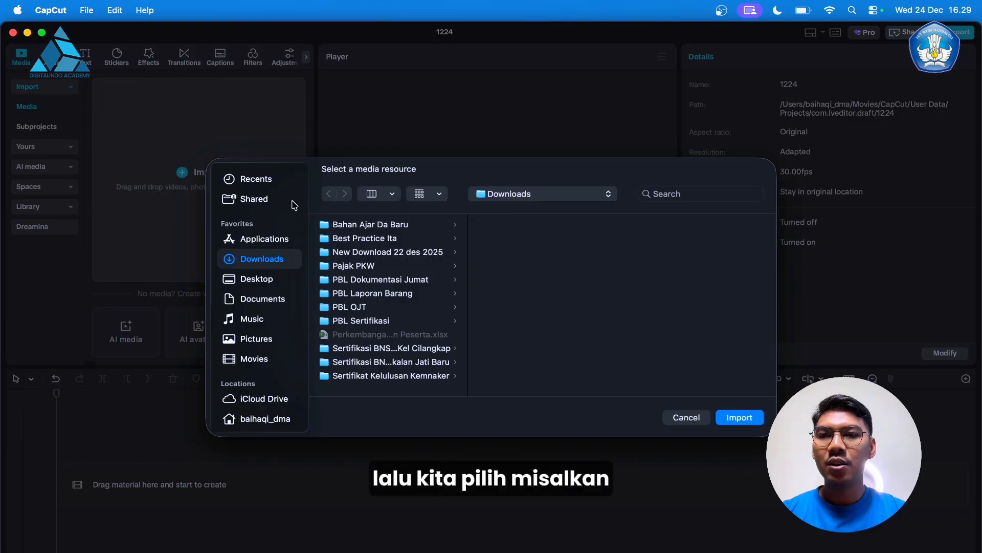
click(392, 230)
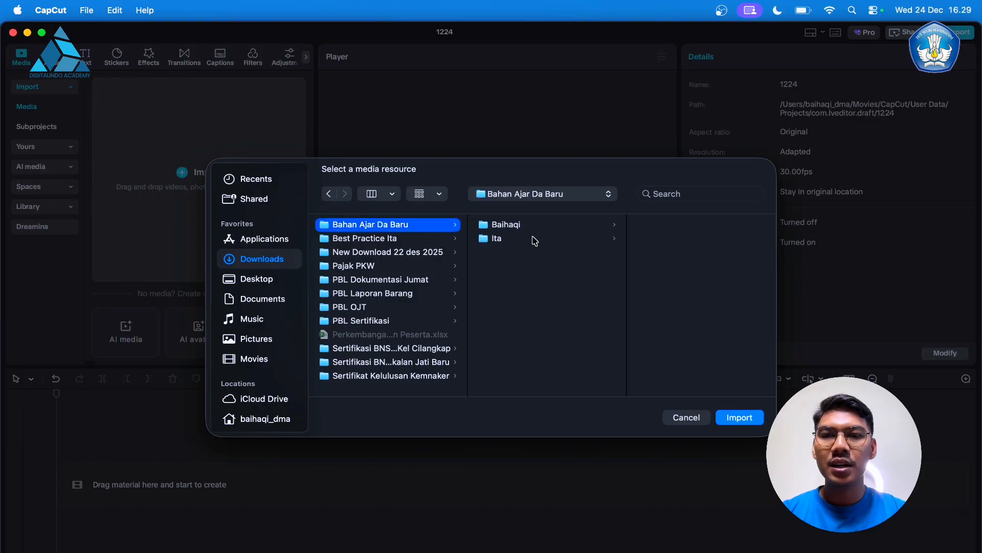
click(517, 226)
click(653, 280)
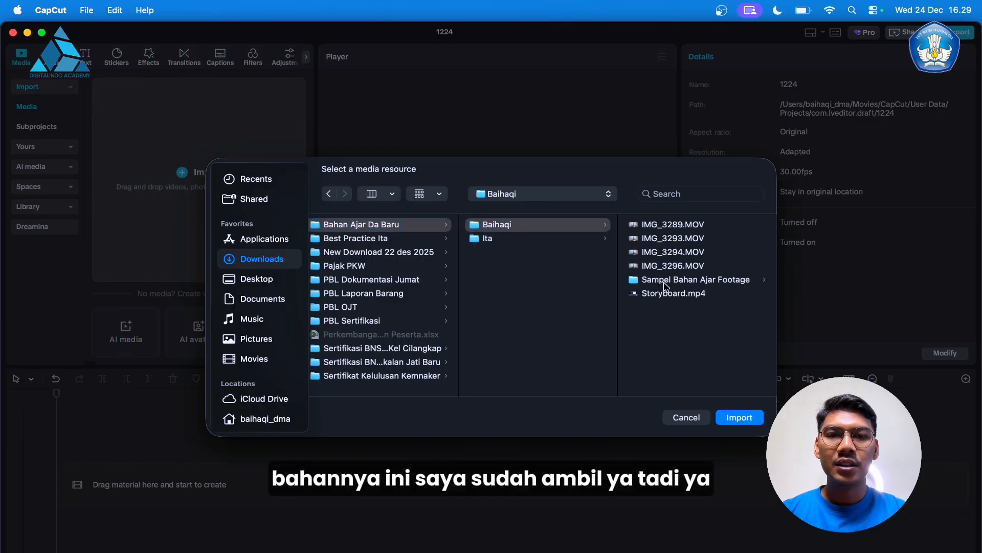
click(739, 417)
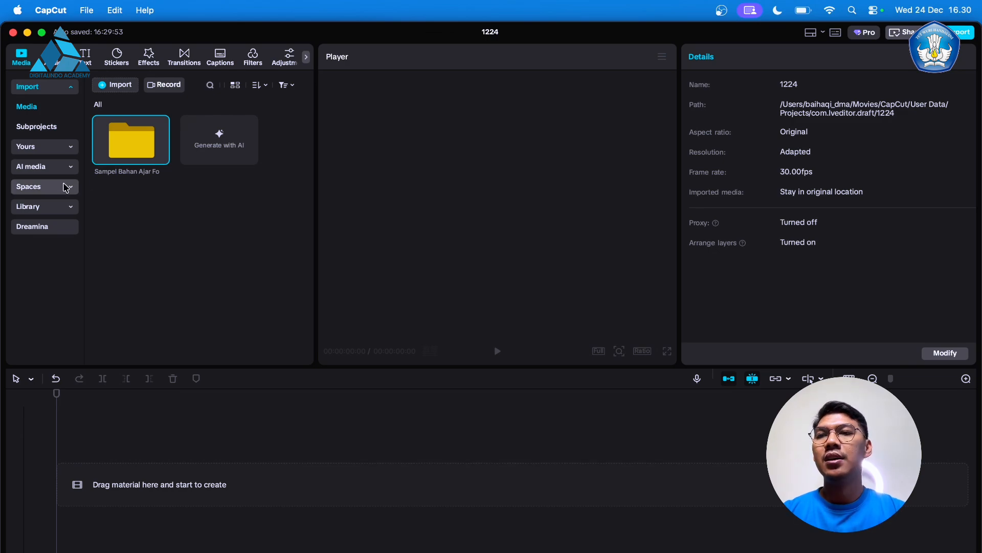
mouse_move(109, 161)
double_click(115, 144)
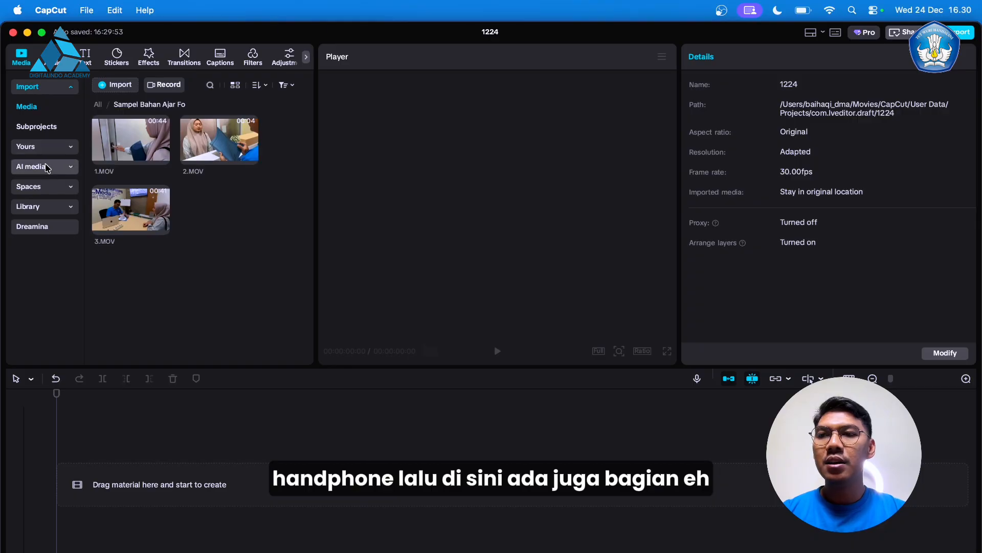
Look through the Spaces media, the trending stock footage in the Library and the Hot Bgm music
click(56, 190)
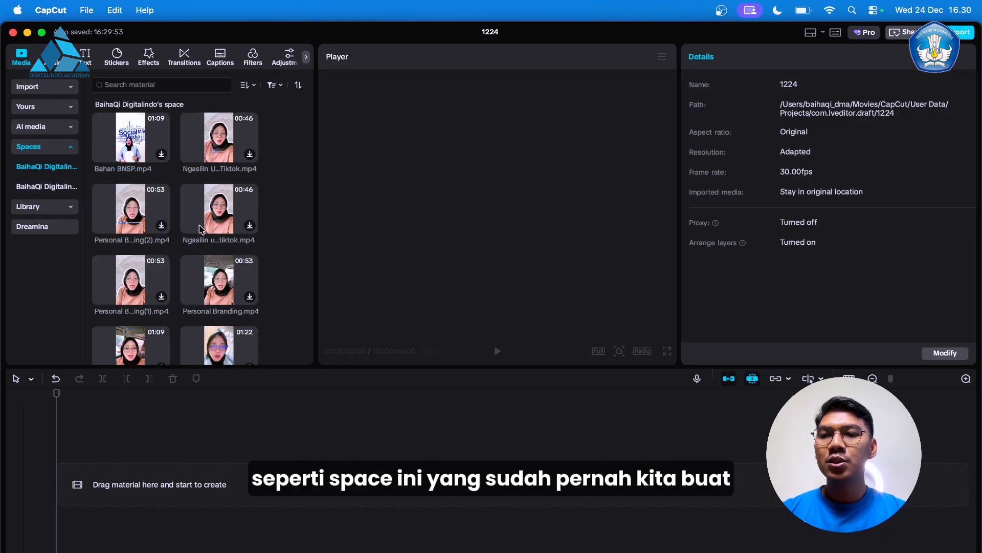
click(43, 206)
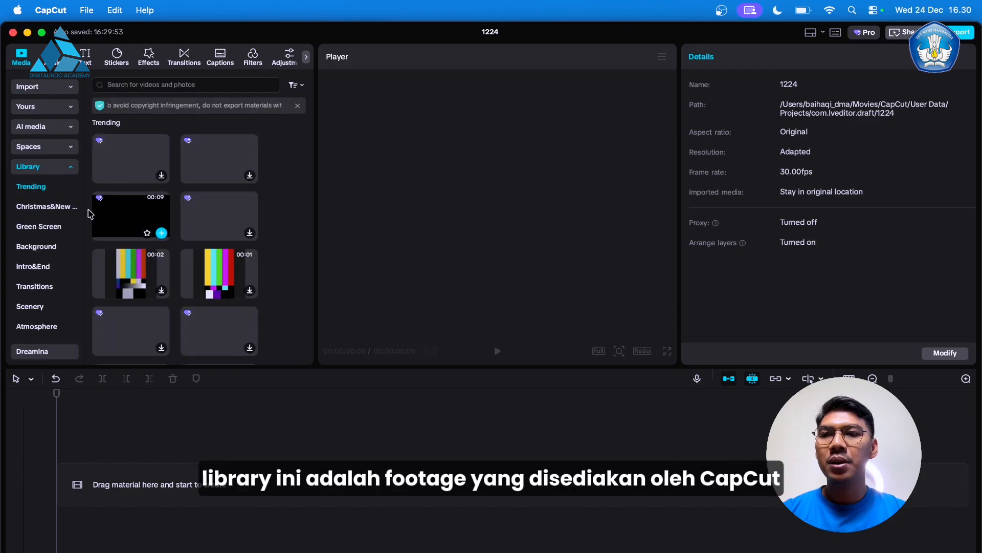
mouse_move(135, 211)
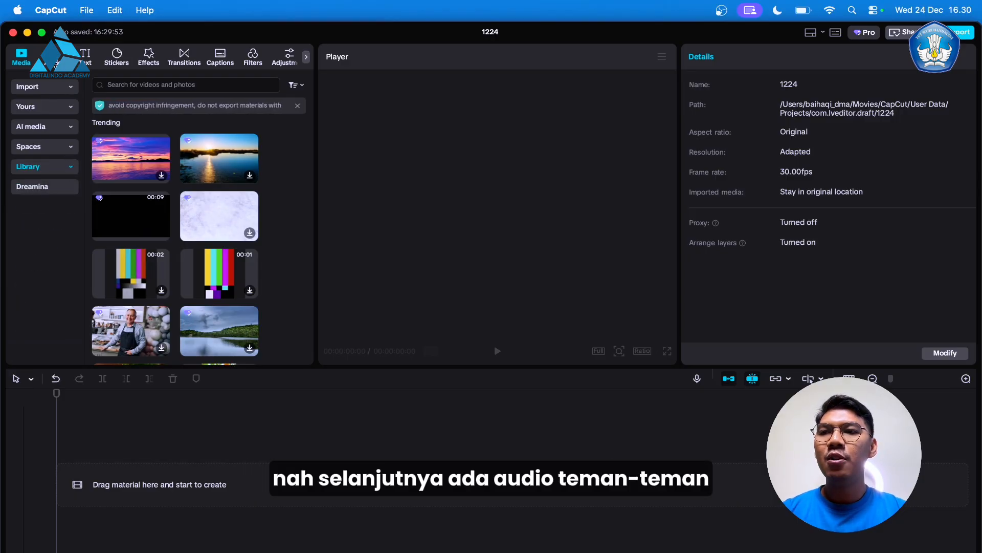
click(55, 63)
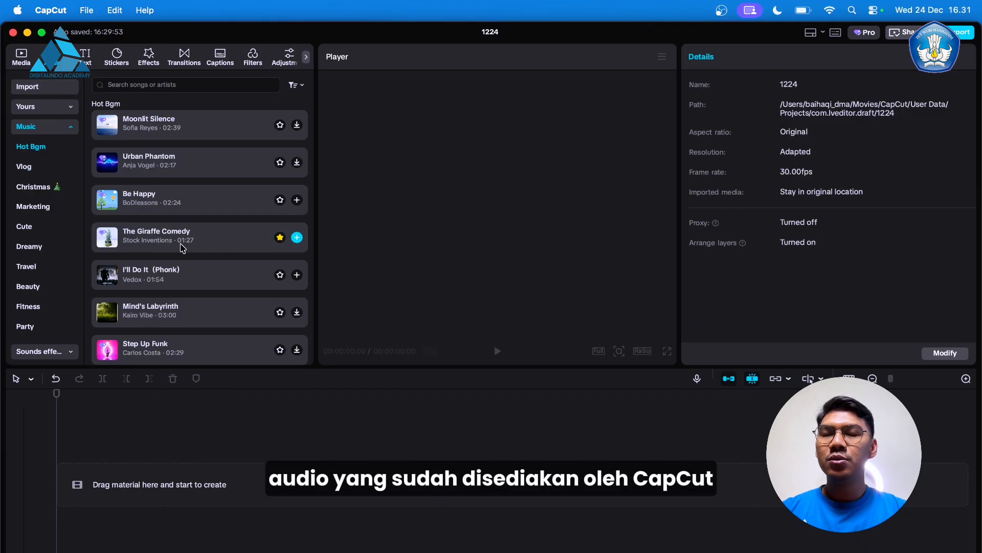
Examine the default text option, the trending text templates and the trending stickers
click(85, 56)
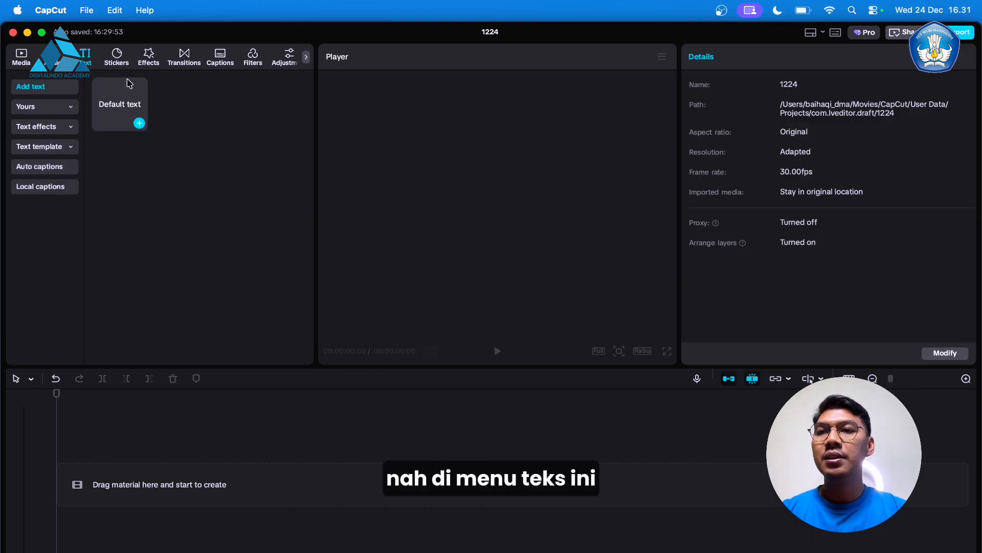
mouse_move(146, 107)
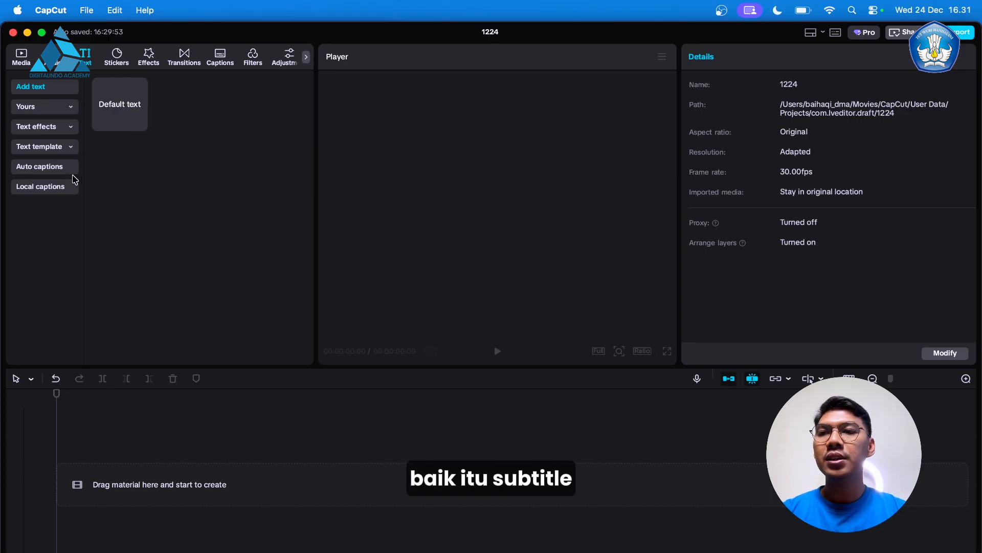
click(69, 147)
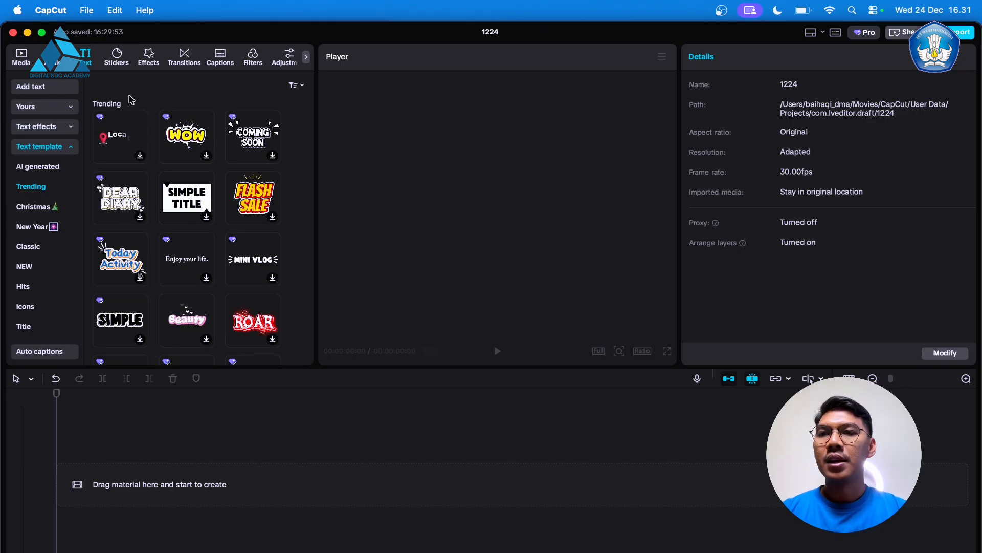
click(116, 59)
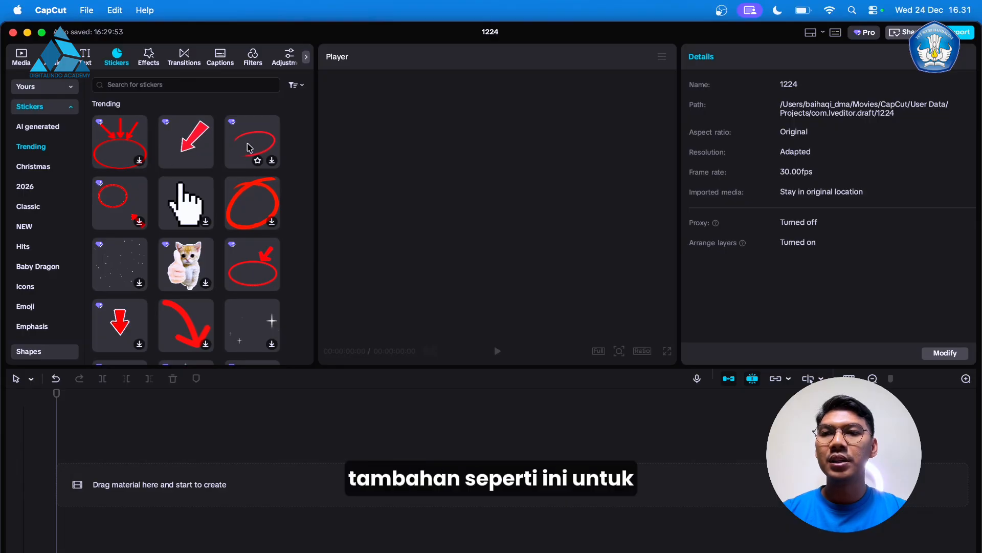
scroll(183, 204, down, 2)
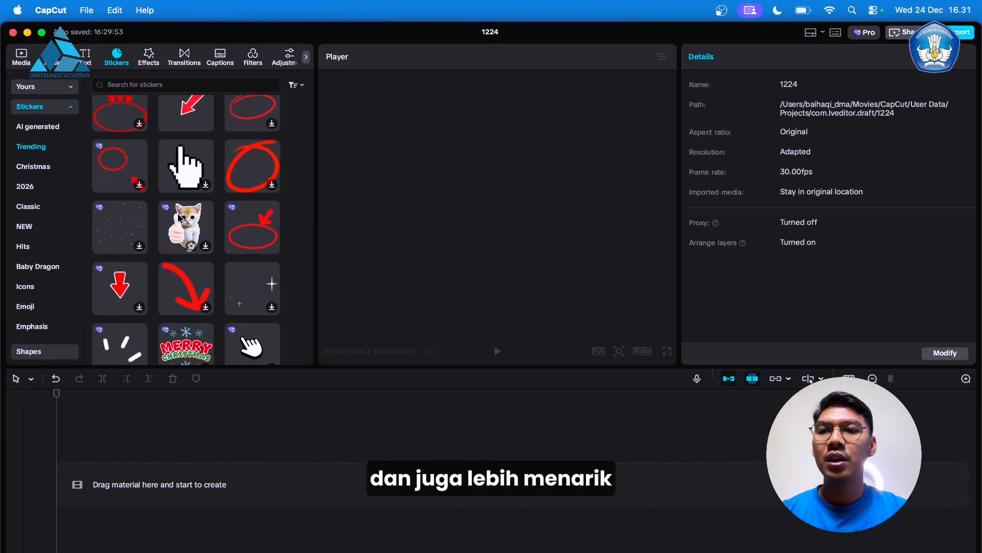
Browse the trending video effects and the trending transitions
click(150, 55)
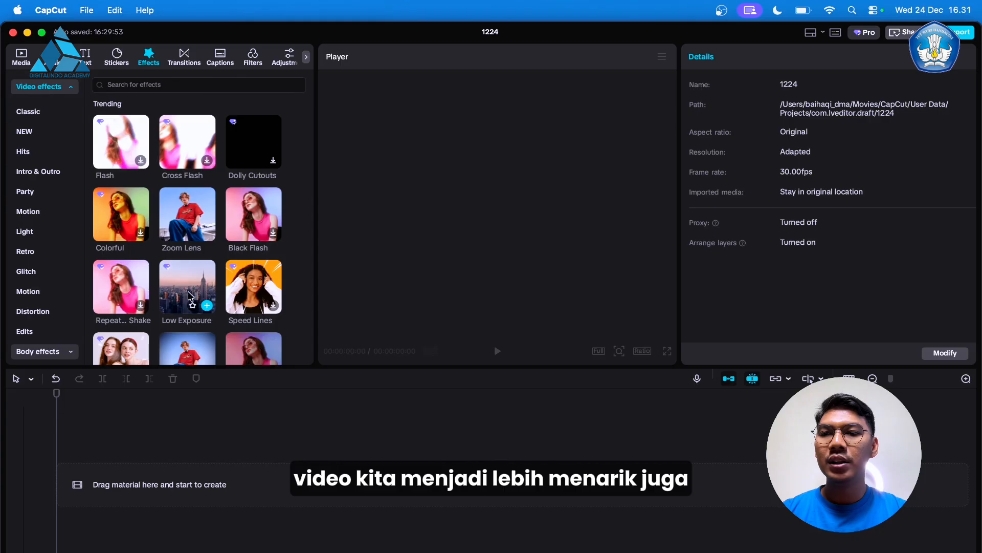
scroll(190, 297, down, 1)
scroll(247, 268, down, 4)
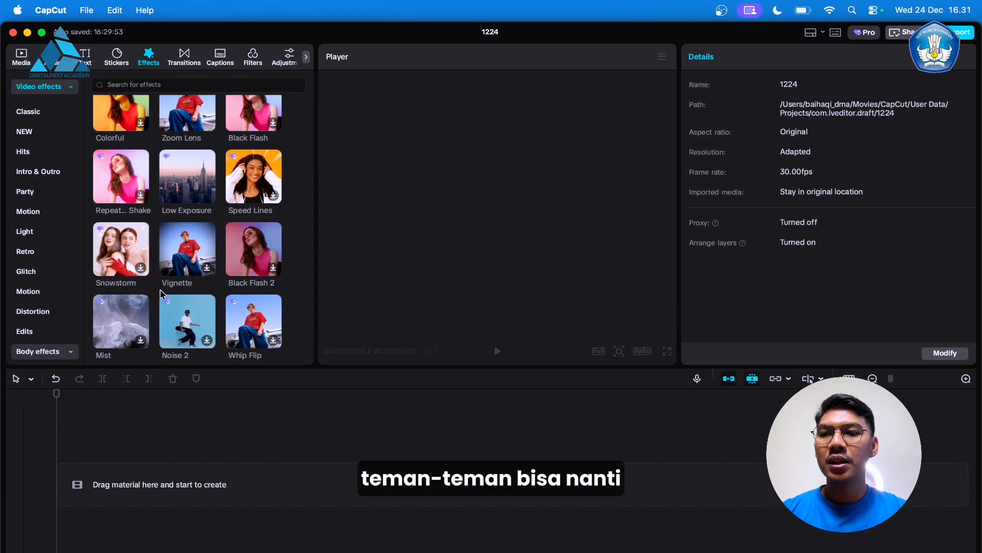
scroll(220, 261, down, 3)
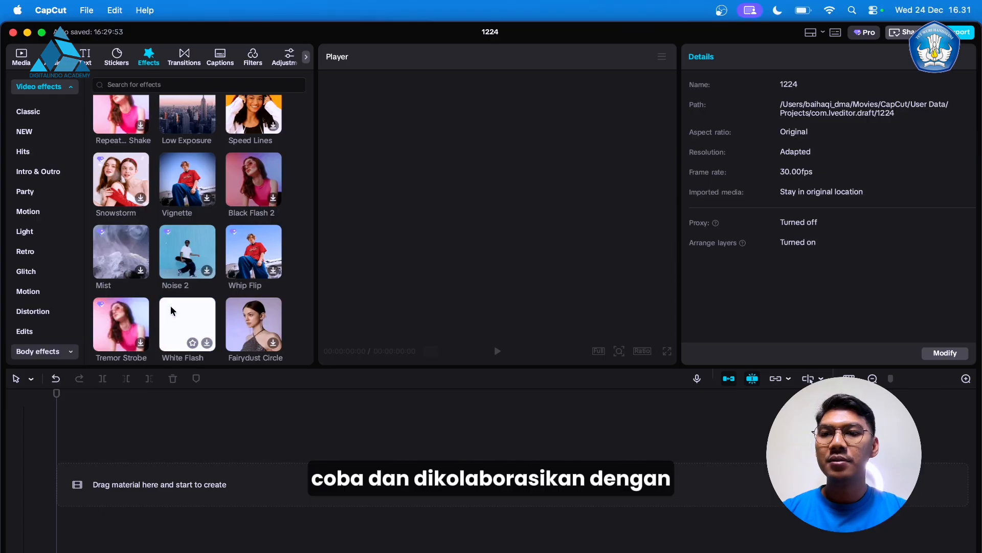
scroll(170, 305, down, 2)
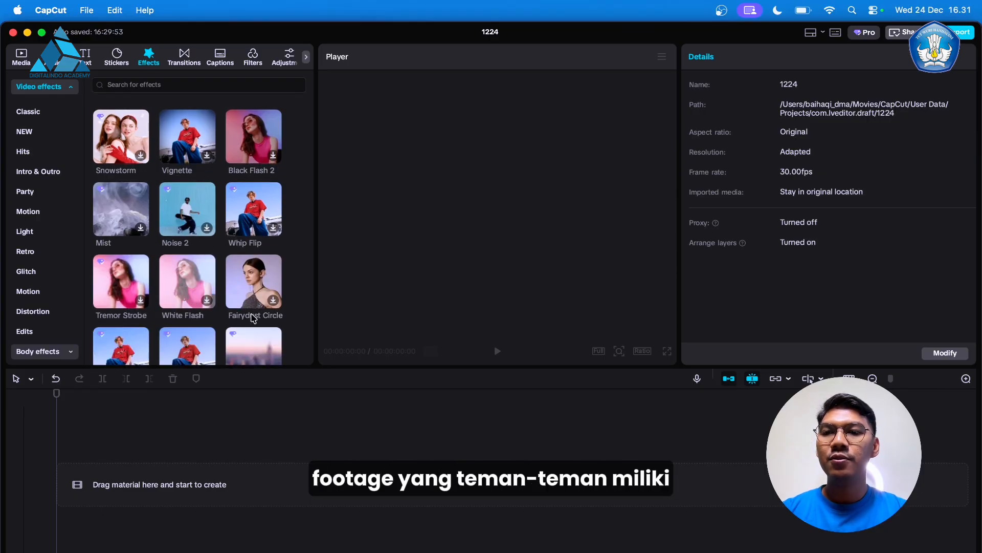
scroll(205, 194, up, 7)
click(186, 57)
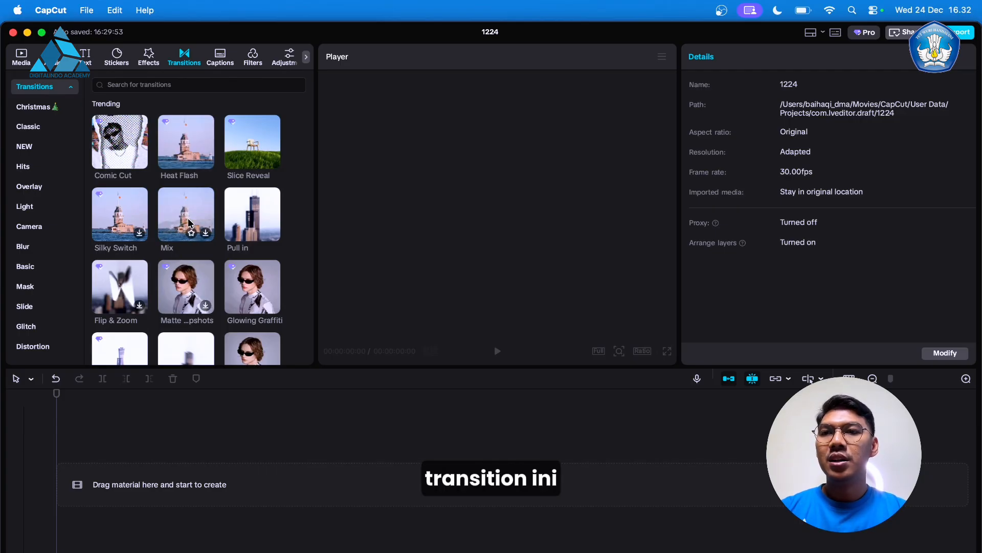
Examine the auto captions settings and the list of available spoken languages
click(224, 56)
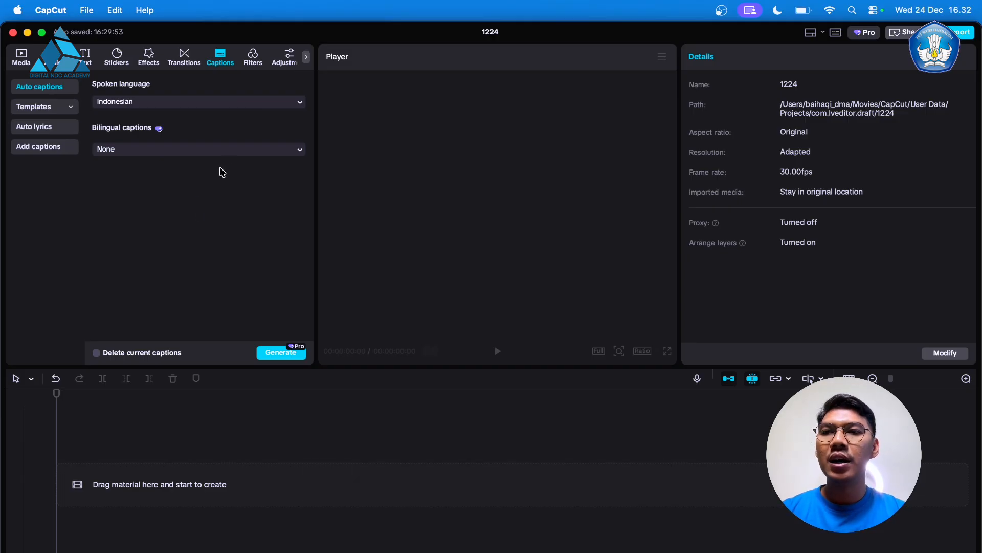
click(271, 103)
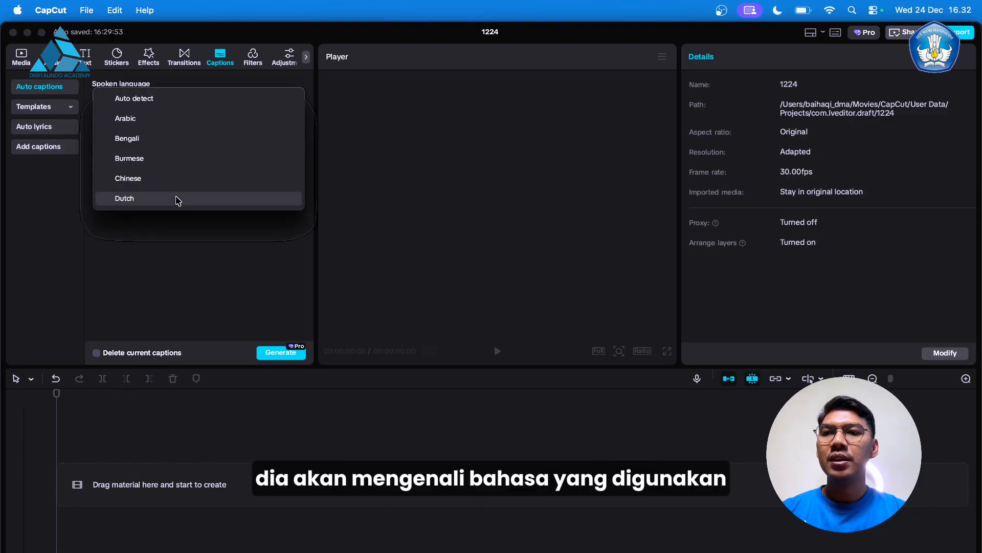
click(194, 257)
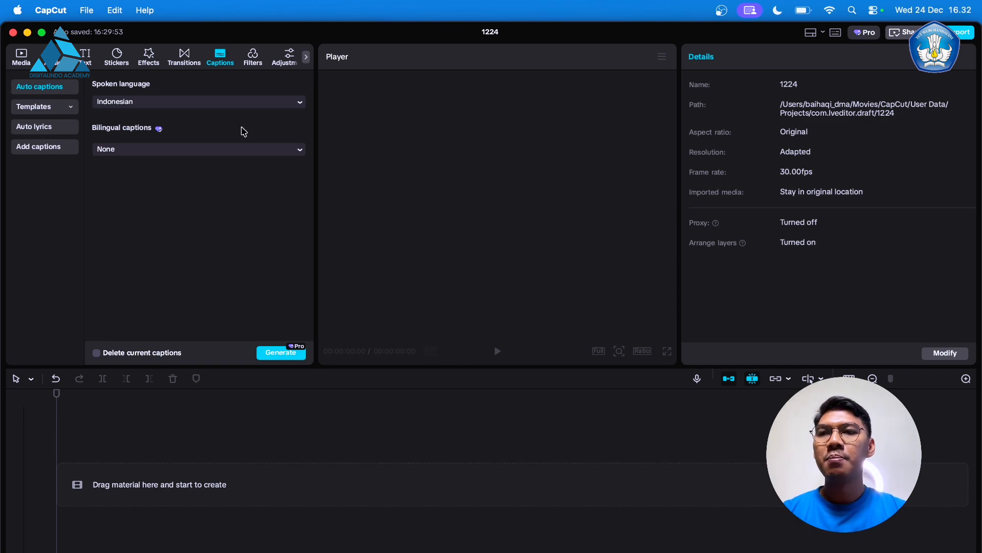
click(220, 102)
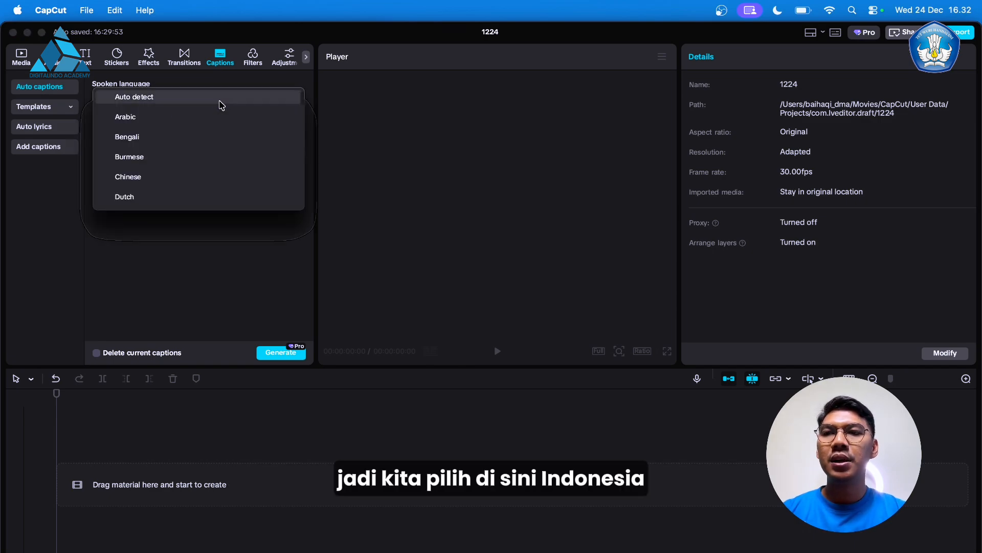
click(173, 272)
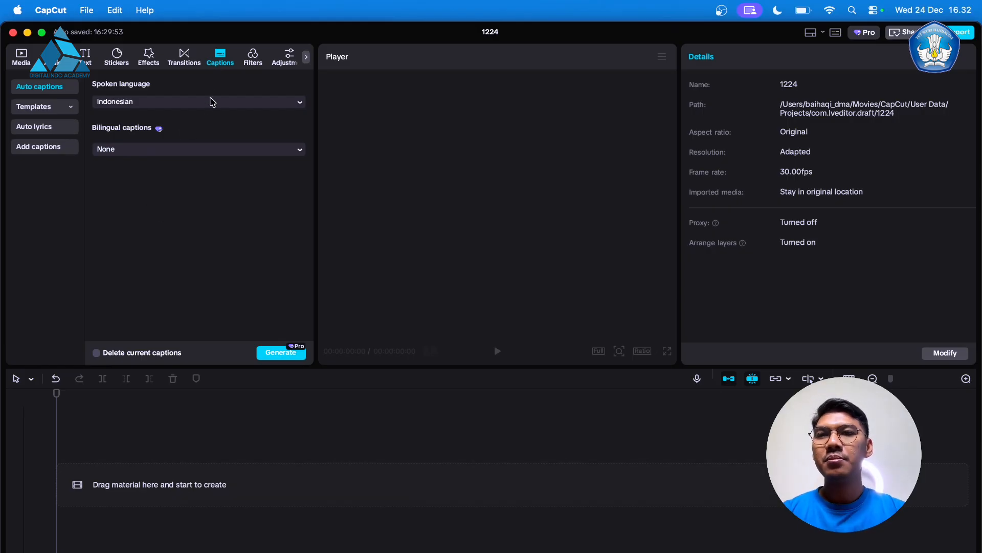
Browse the featured video filters
click(252, 56)
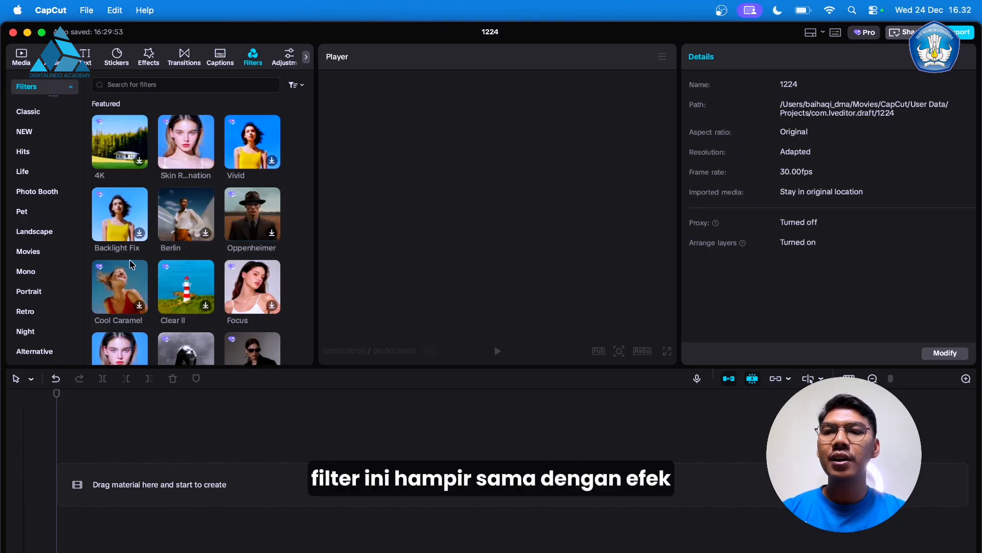
scroll(160, 272, down, 1)
scroll(159, 272, down, 1)
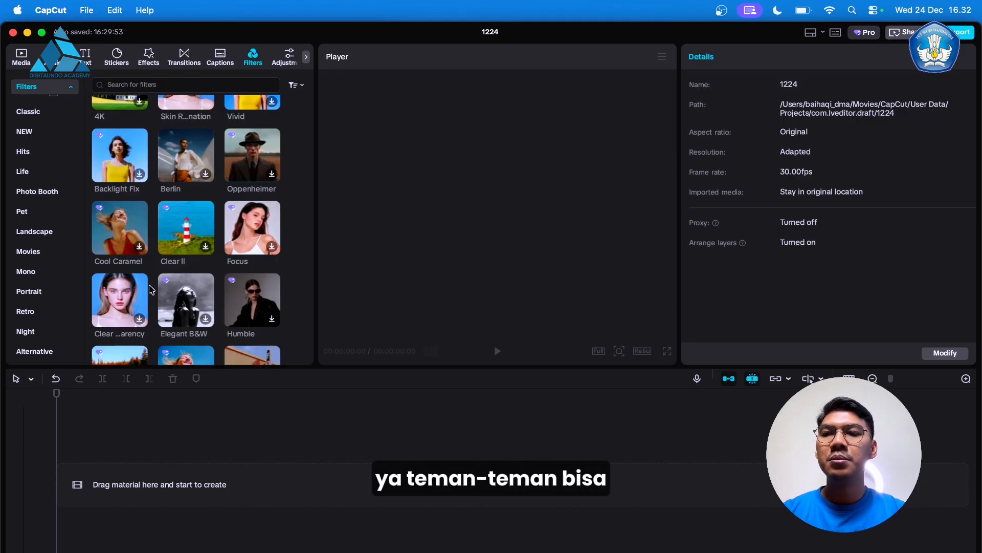
scroll(151, 290, down, 2)
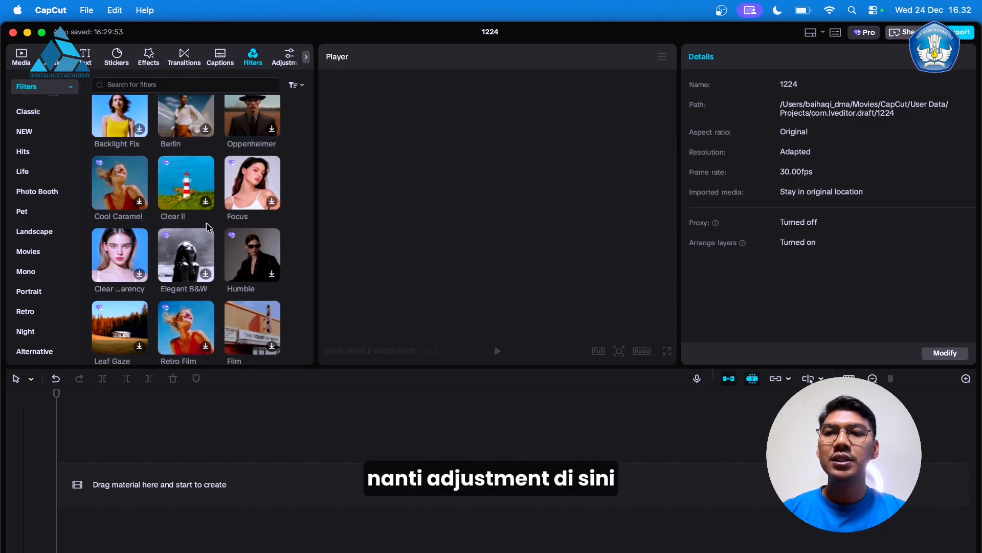
scroll(208, 226, up, 2)
scroll(208, 226, up, 1)
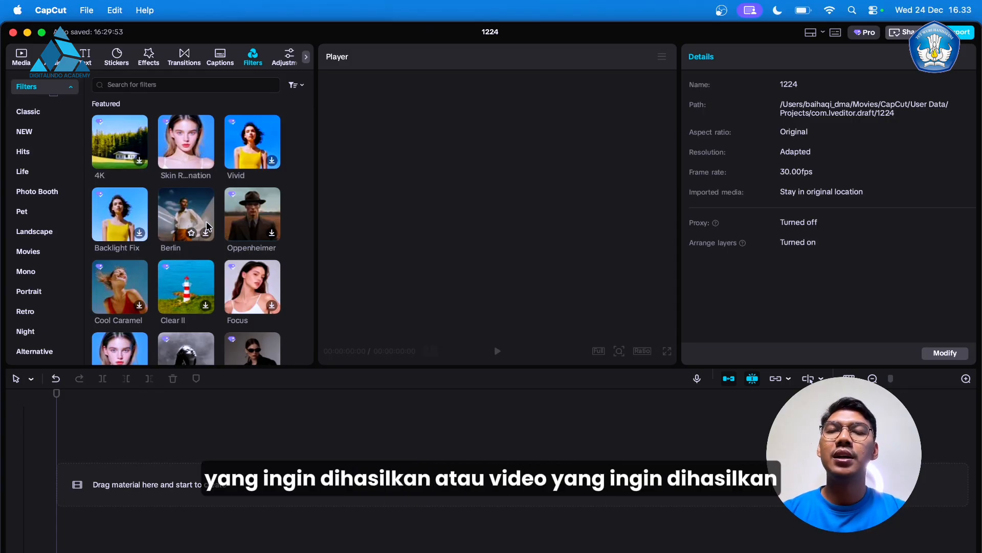
Open the adjustment options
click(281, 62)
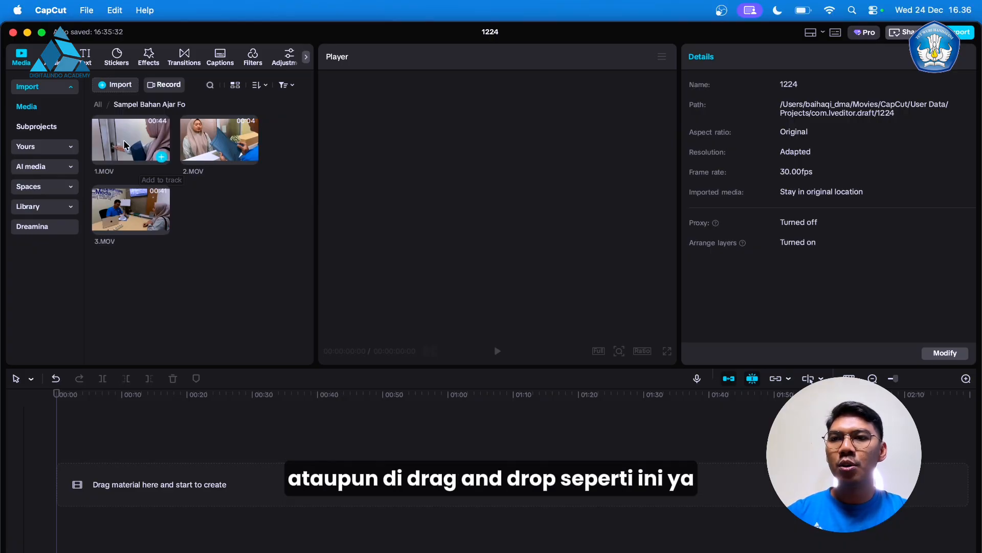
Place 1.MOV at the start of the timeline and adapt its HDR colour space to the SDR project
drag(127, 146, 88, 476)
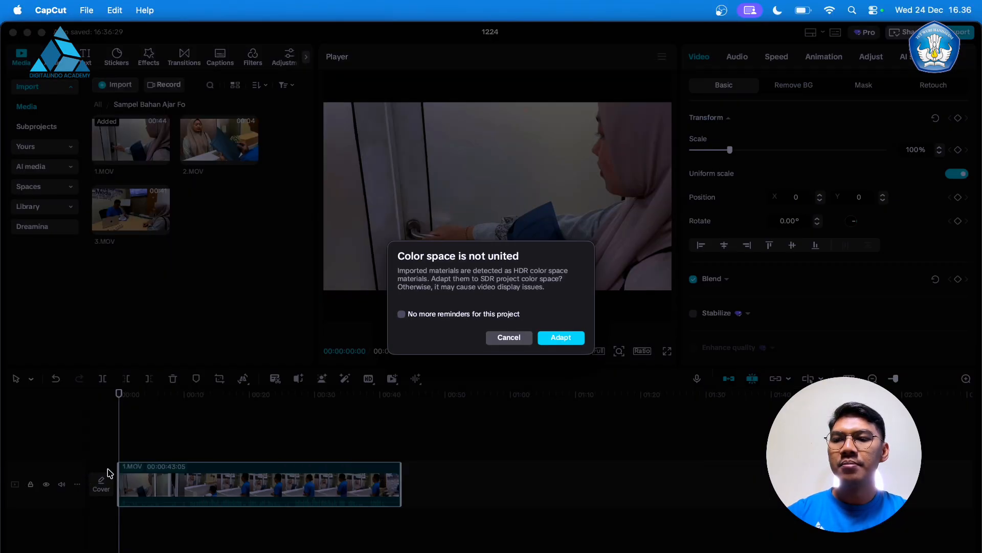
click(562, 338)
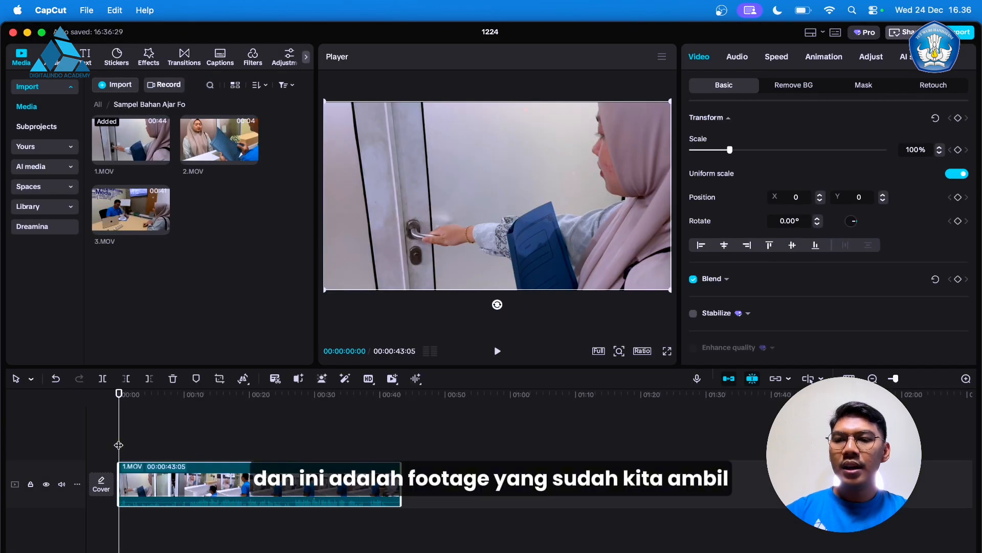
Play back the 1.MOV footage from the start up to the counter scene at about 22 seconds to review it
key(space)
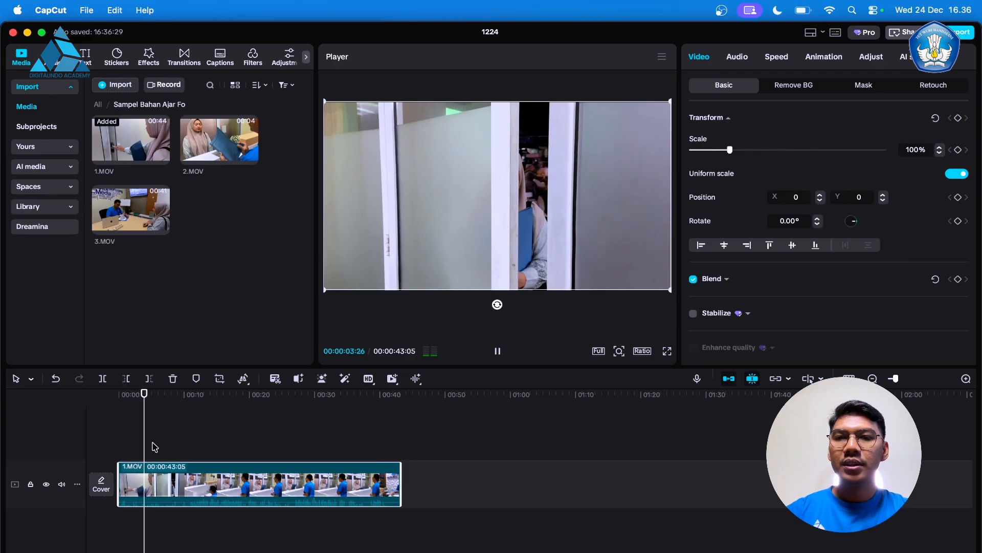
key(XF86AudioRaiseVolume)
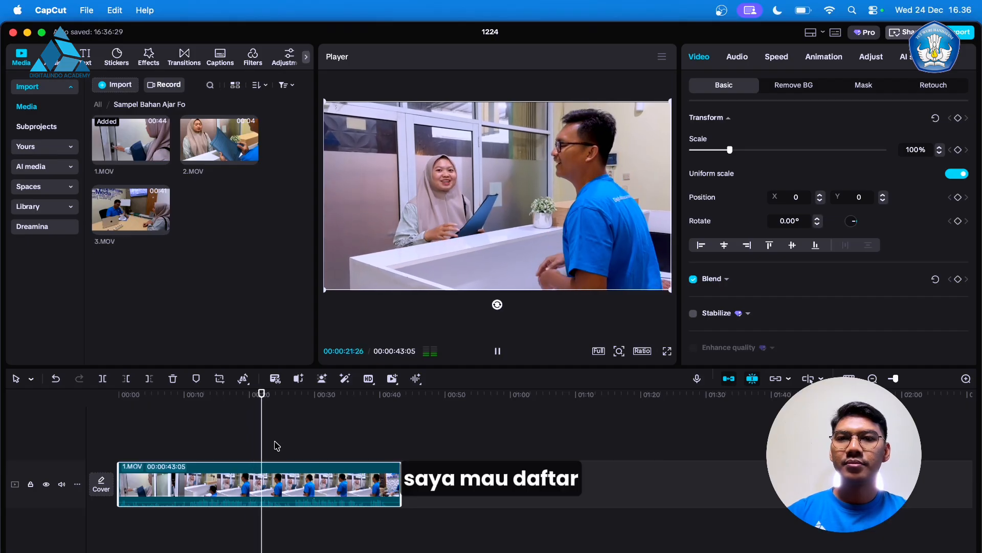
key(space)
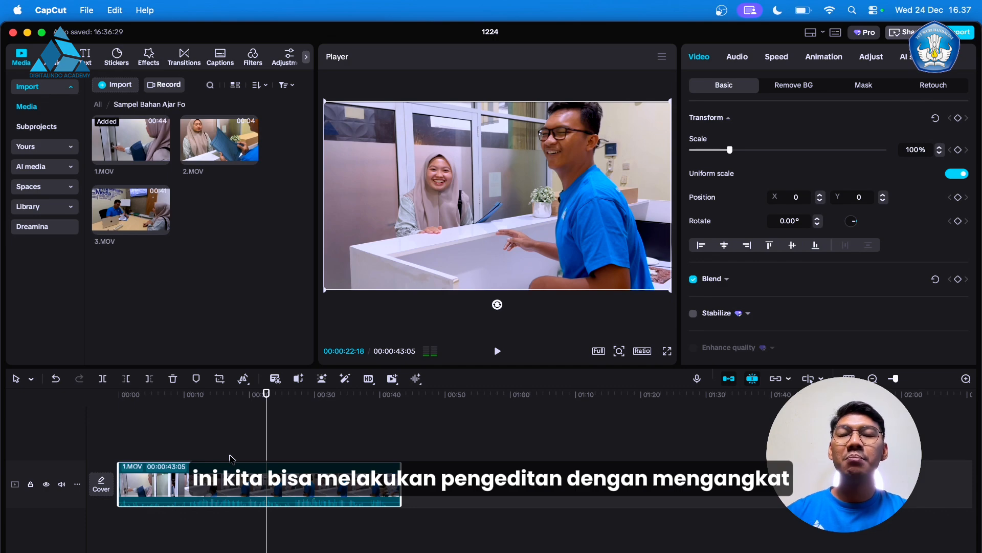
key(Home)
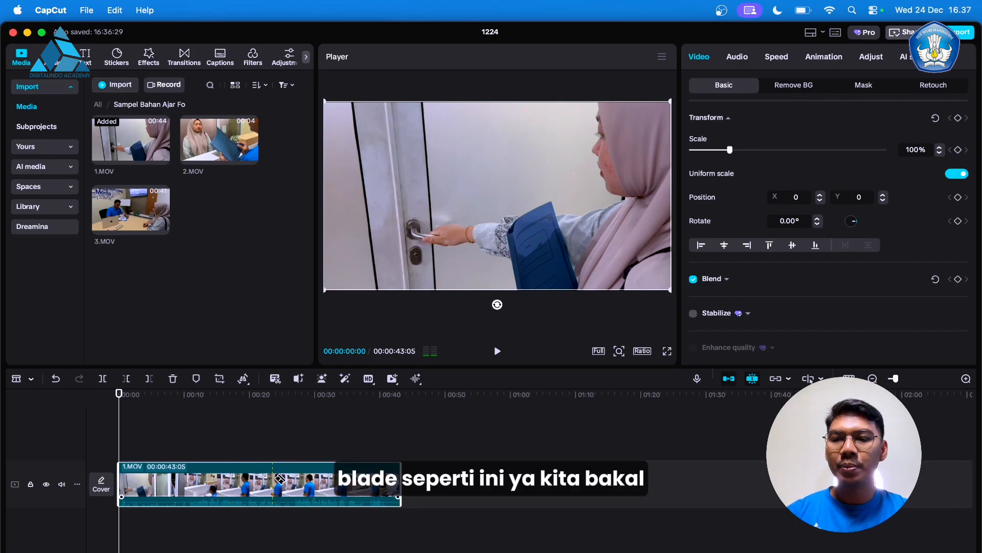
click(215, 439)
key(space)
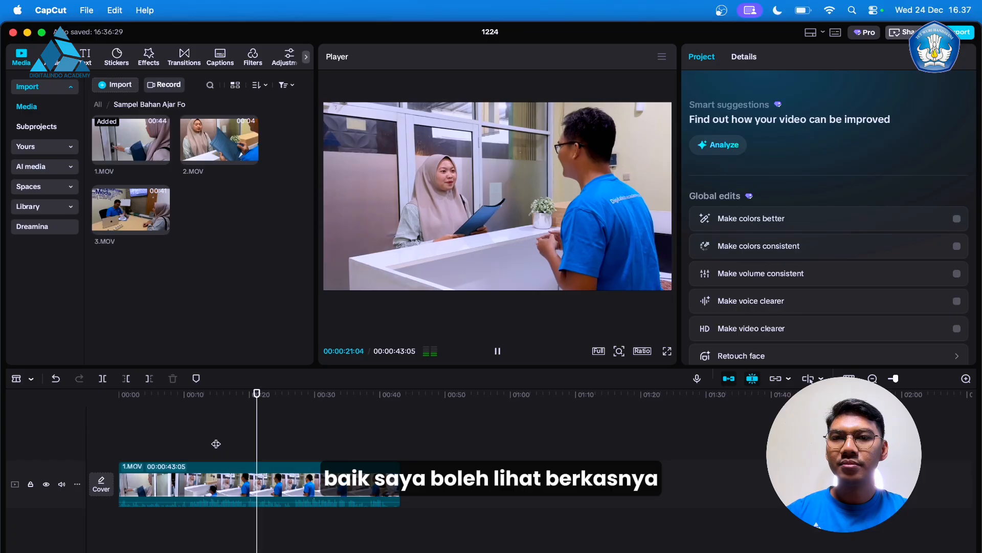
key(space)
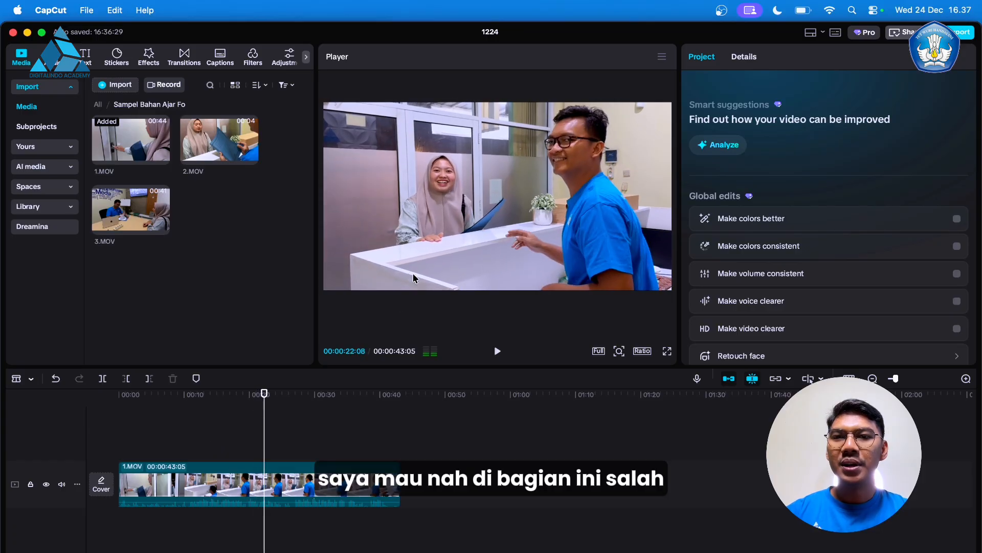
Split 1.MOV at 00:00:02:03 and delete the unneeded opening segment before the cut
click(123, 454)
key(space)
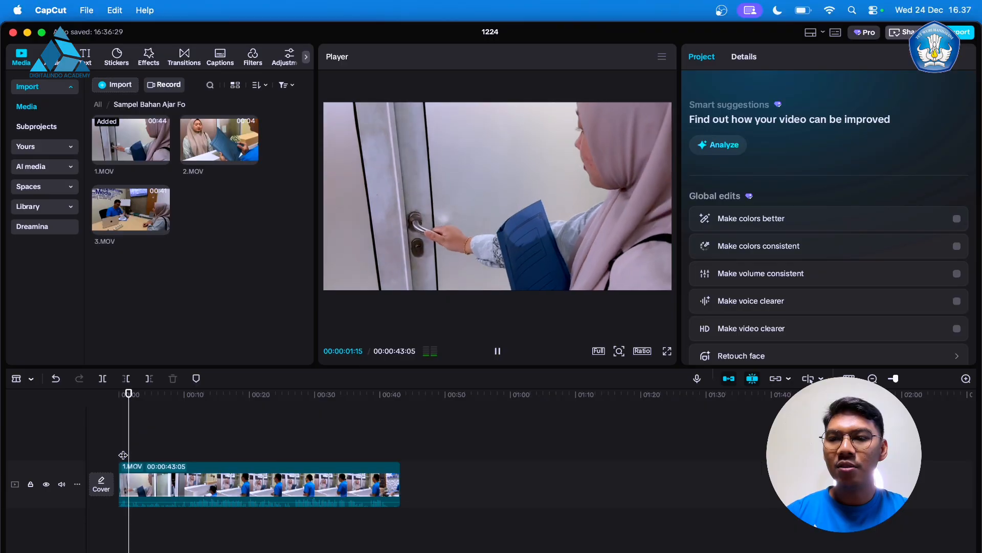
key(space)
click(147, 475)
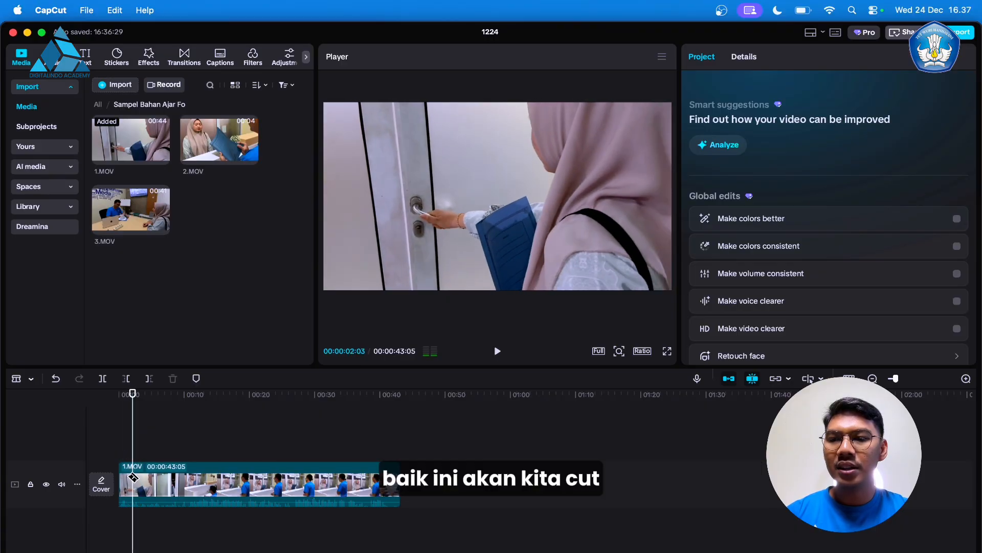
key(super+b)
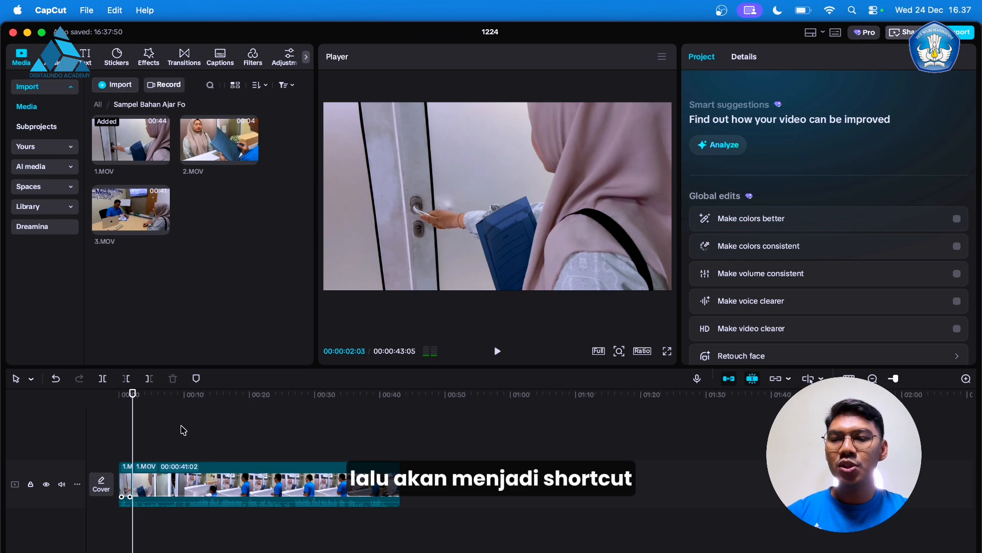
click(126, 484)
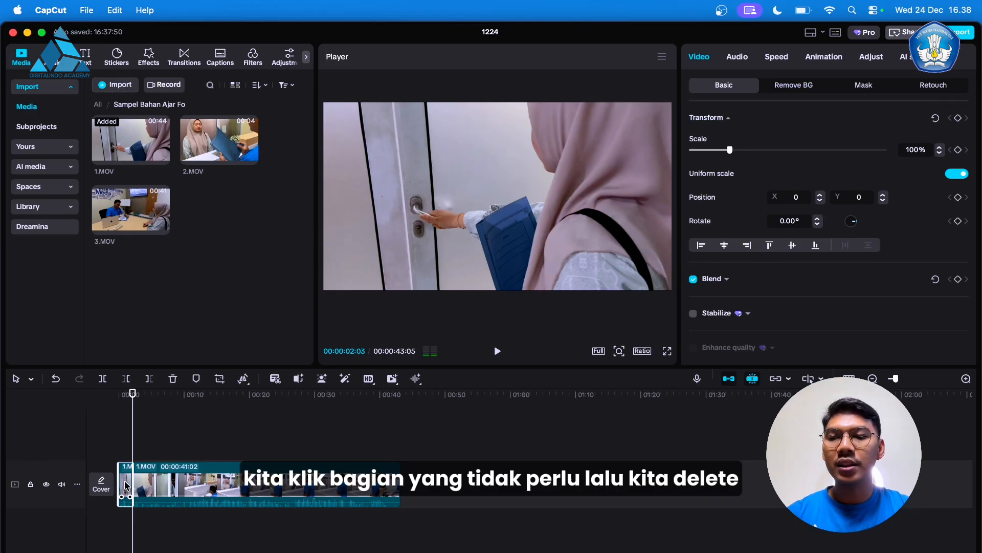
key(Delete)
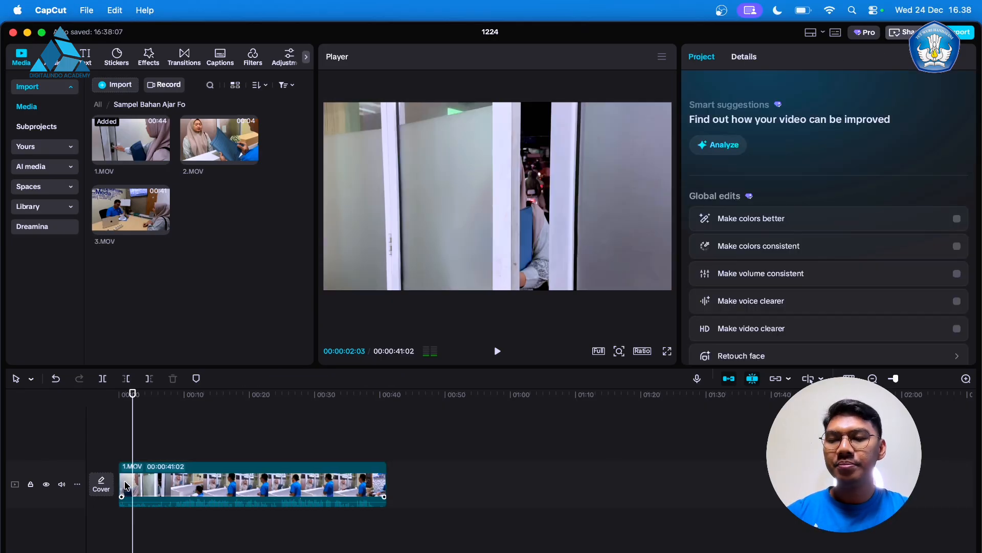
Preview the trimmed opening and split the clip at 00:00:03:00, while the woman is coming through the door
click(119, 444)
key(space)
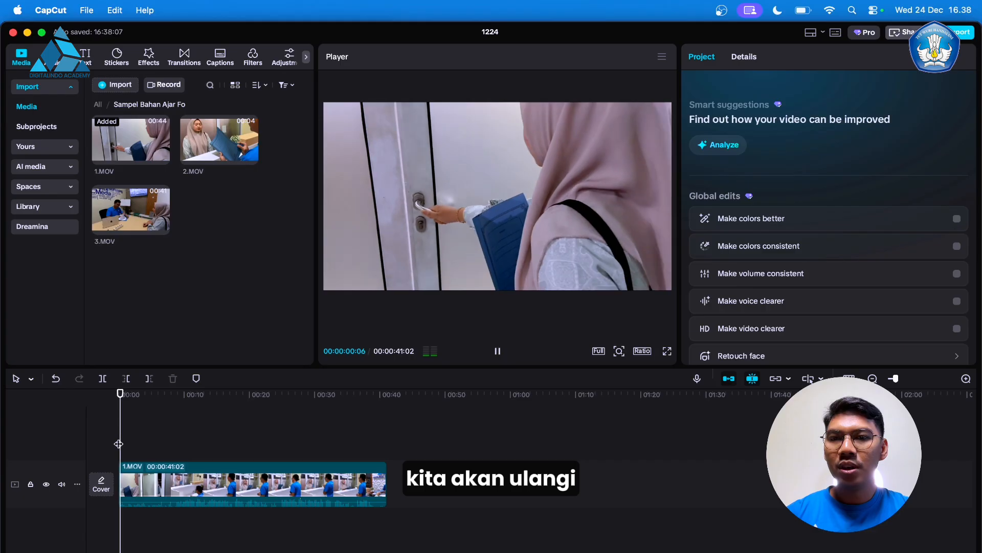
key(space)
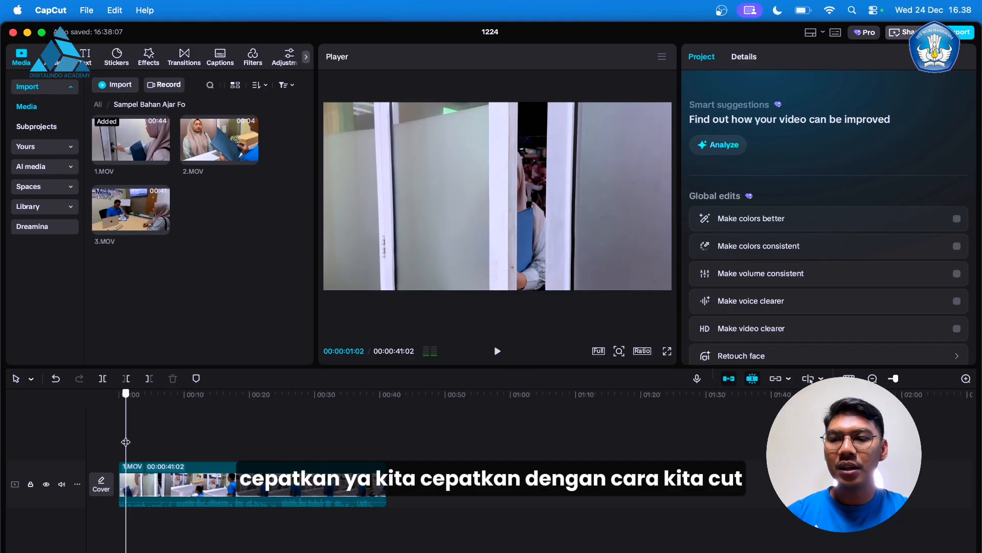
click(132, 440)
mouse_move(132, 438)
mouse_down()
mouse_move(124, 439)
mouse_move(132, 439)
mouse_up()
drag(143, 440, 139, 439)
key(b)
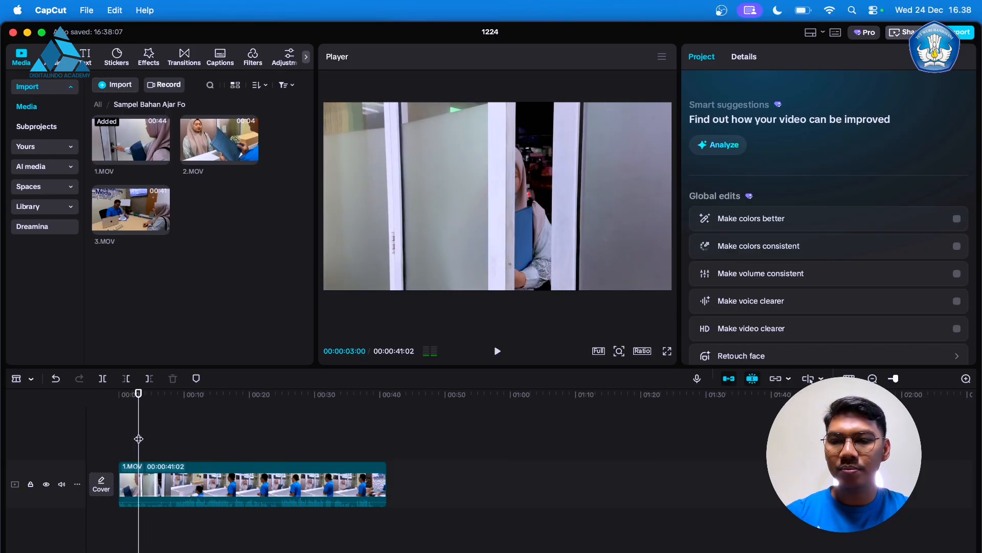
click(141, 485)
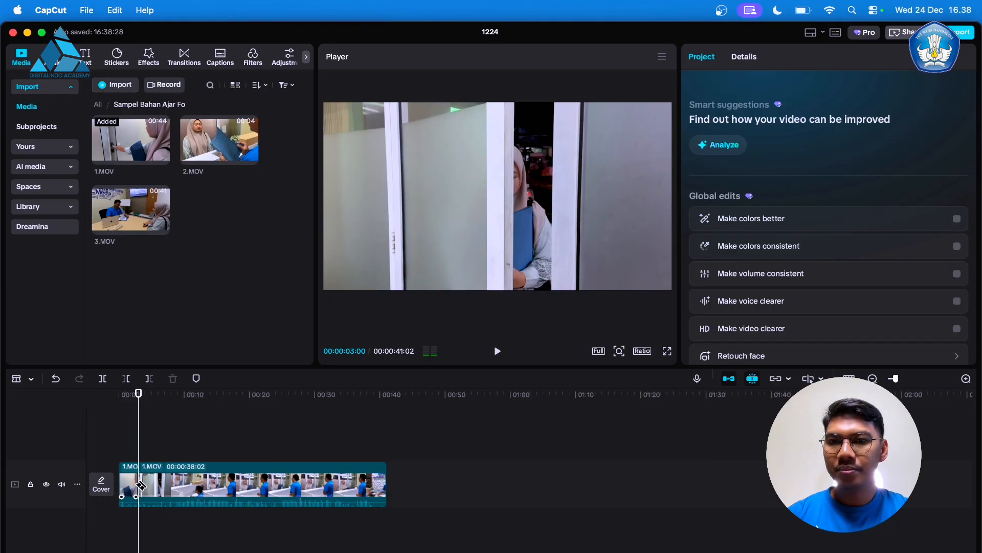
Play back the footage around the cut at 00:00:03:00 to judge how long the door entry lasts
key(space)
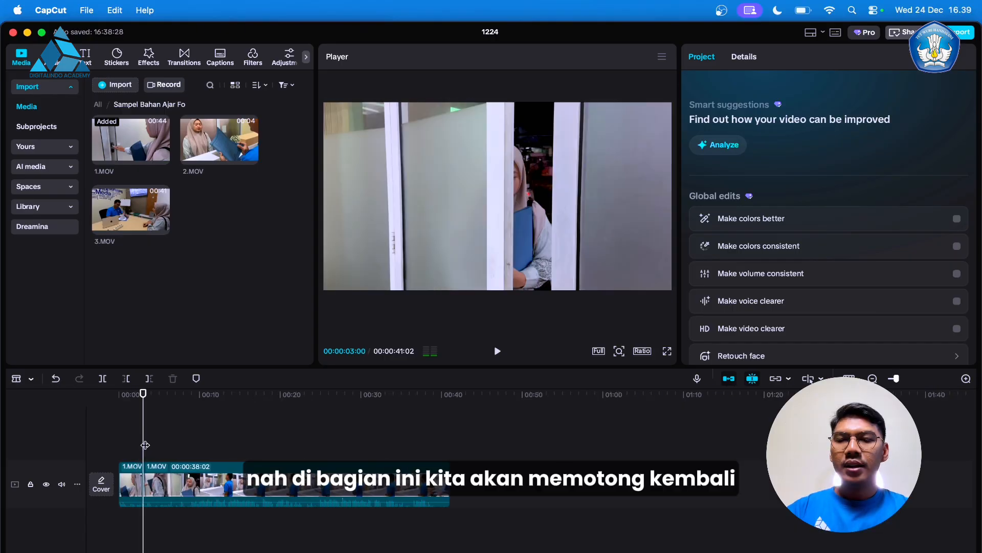
key(space)
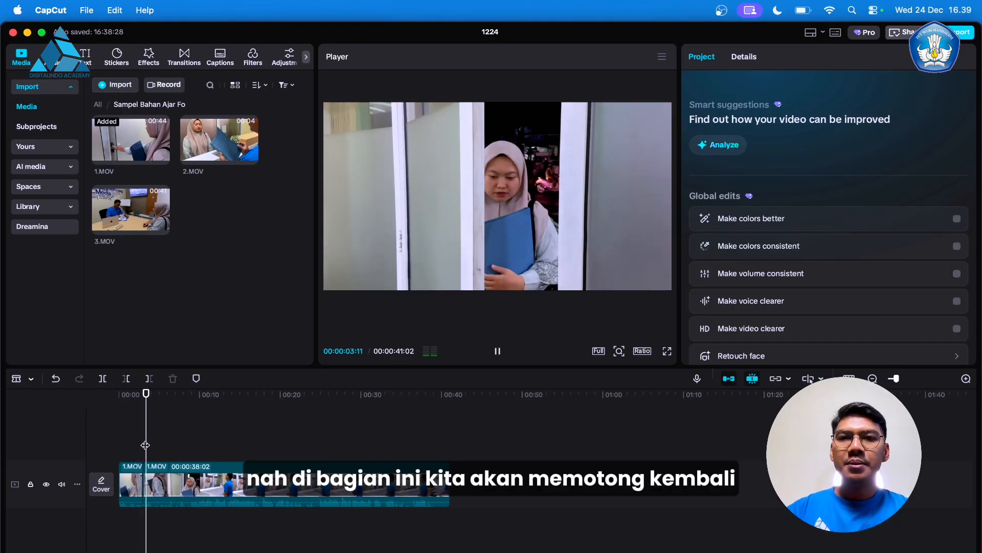
key(space)
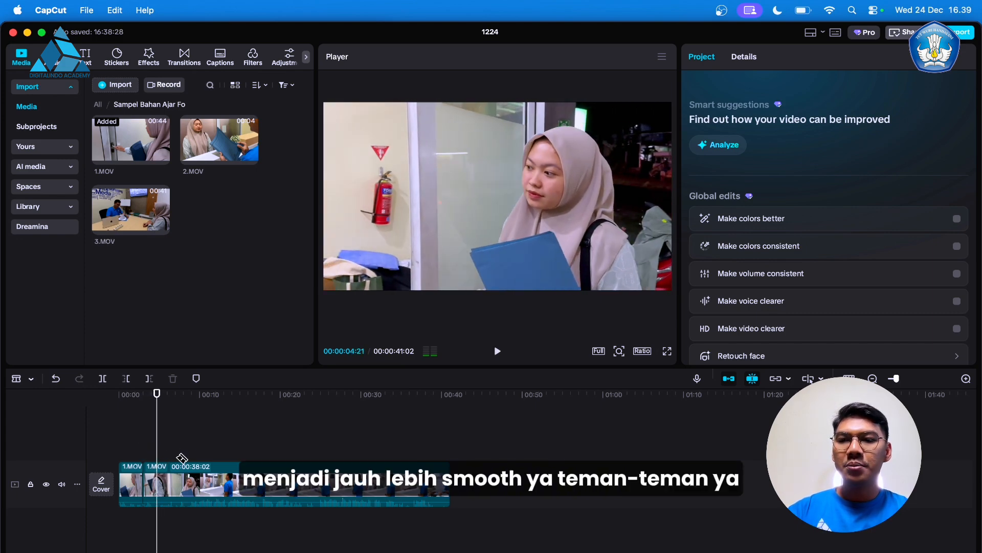
key(space)
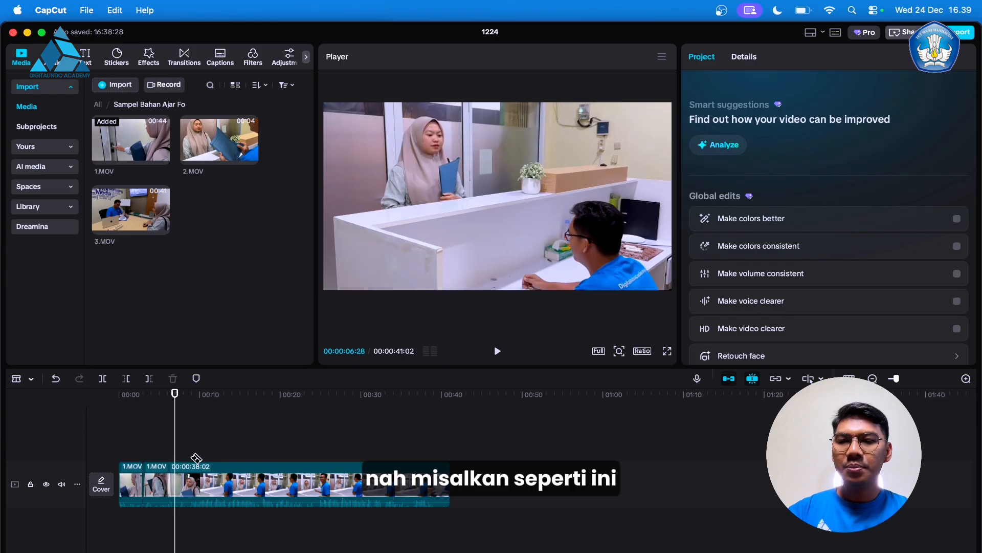
scroll(139, 459, up, 5)
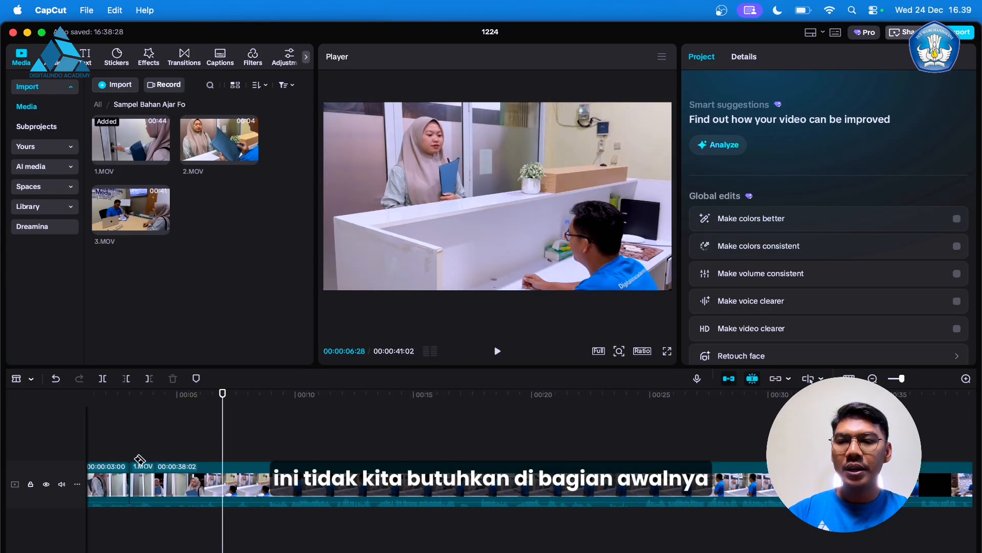
scroll(139, 460, left, 3)
click(148, 456)
key(space)
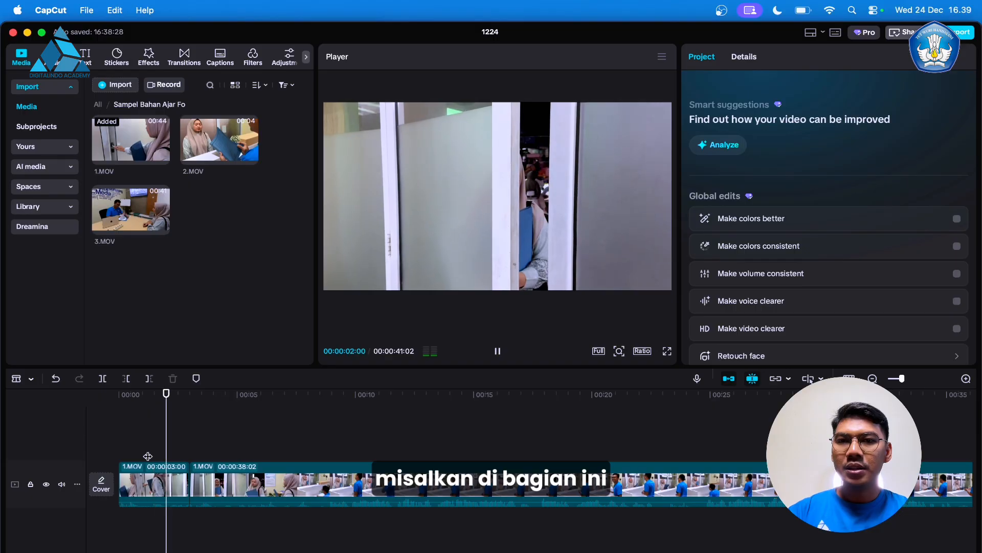
key(space)
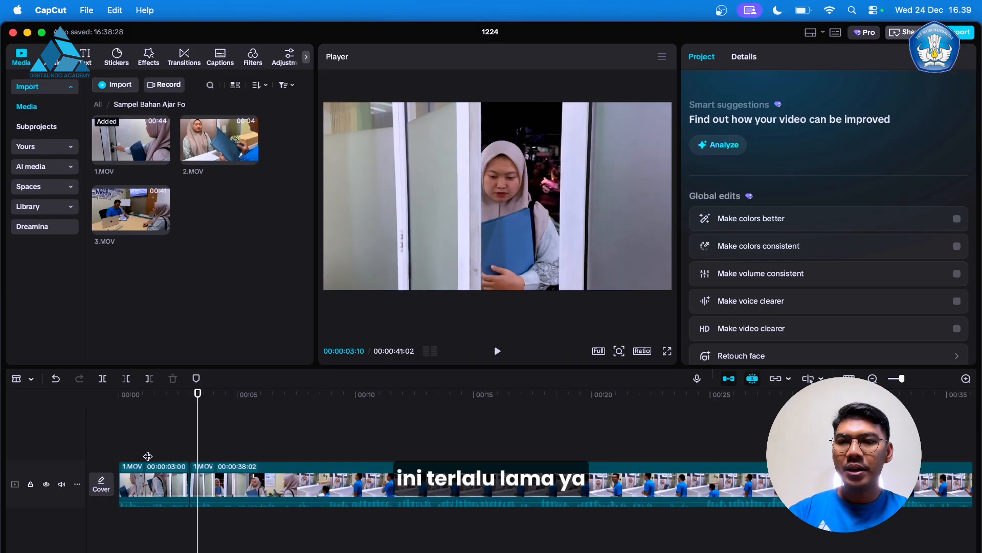
Split the first segment at 00:00:01:02 and delete the piece between this cut and the cut at 00:00:03:00
click(133, 455)
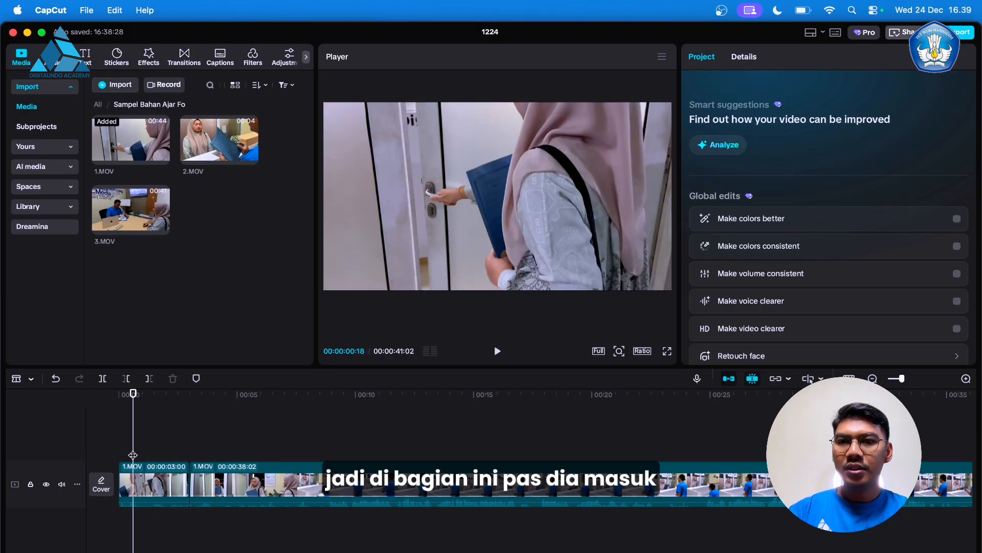
key(space)
key(space)
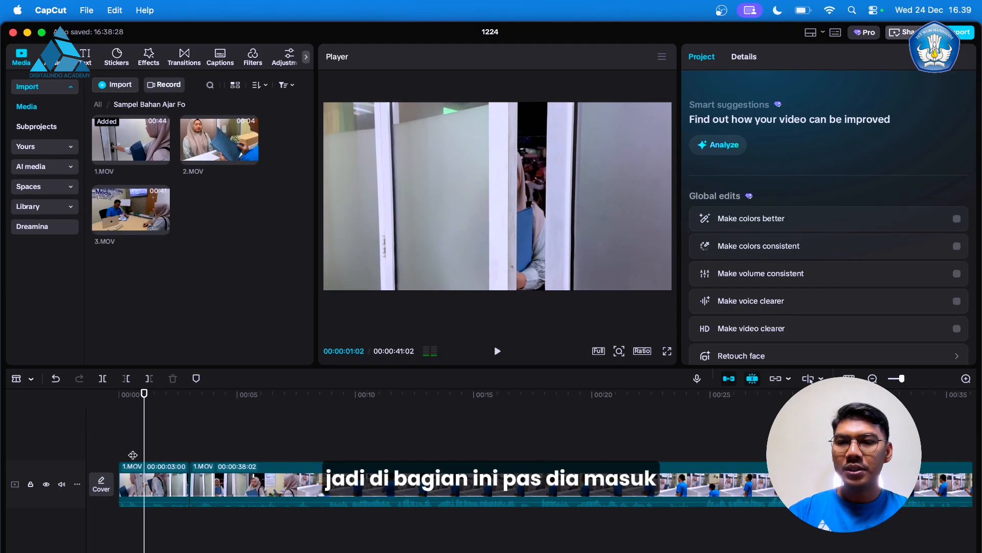
click(146, 481)
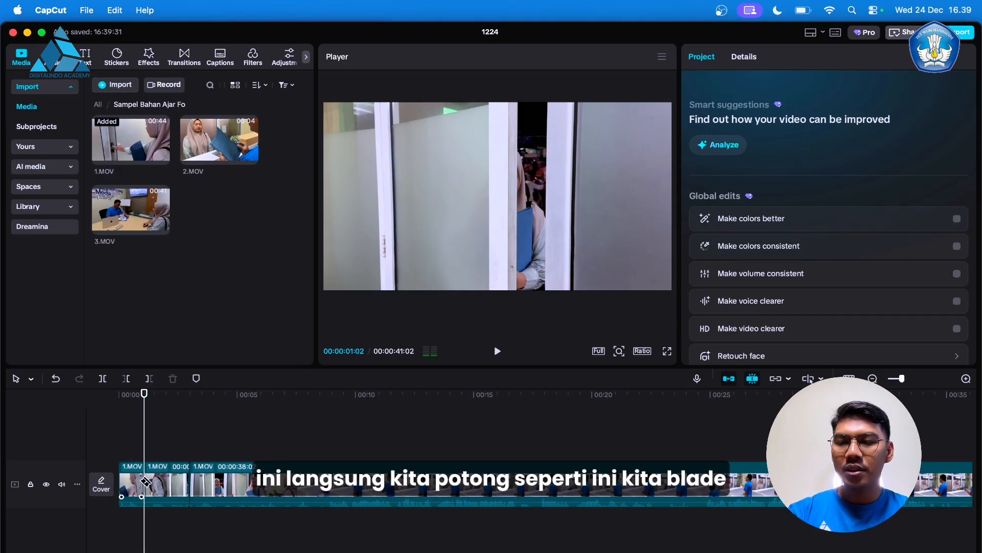
key(a)
click(177, 480)
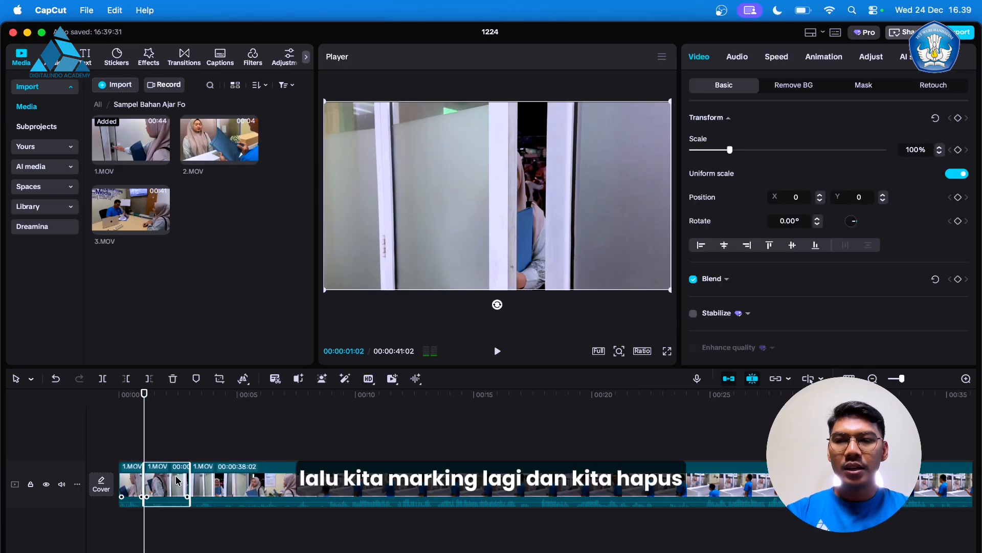
key(Delete)
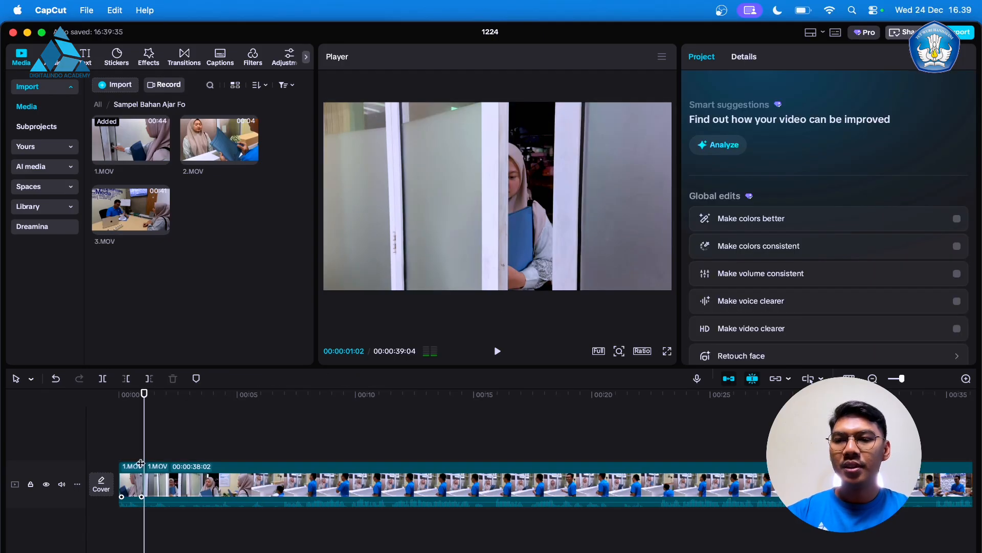
Preview the join between the two segments and shorten the end of the first segment by about 8 frames
drag(144, 459, 131, 459)
key(space)
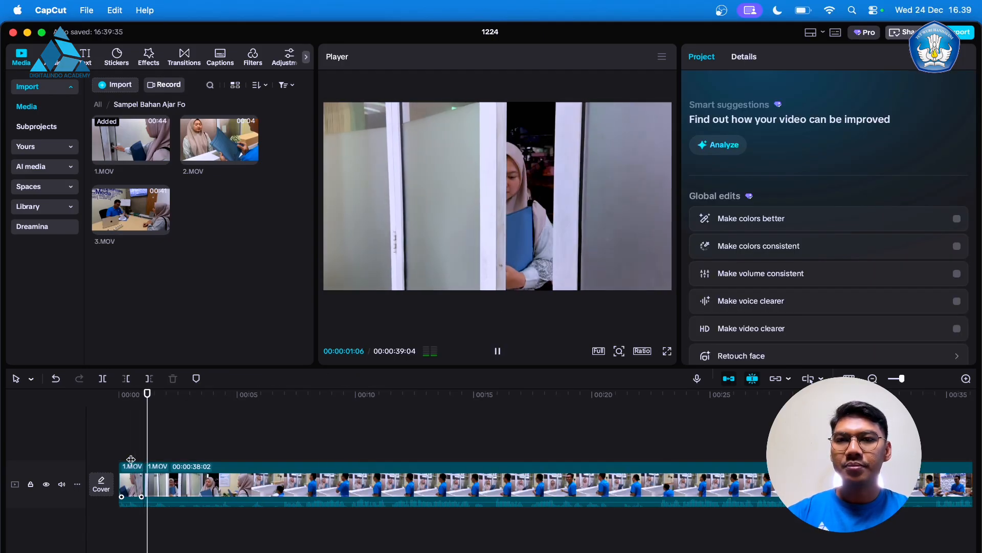
key(space)
scroll(138, 477, up, 2)
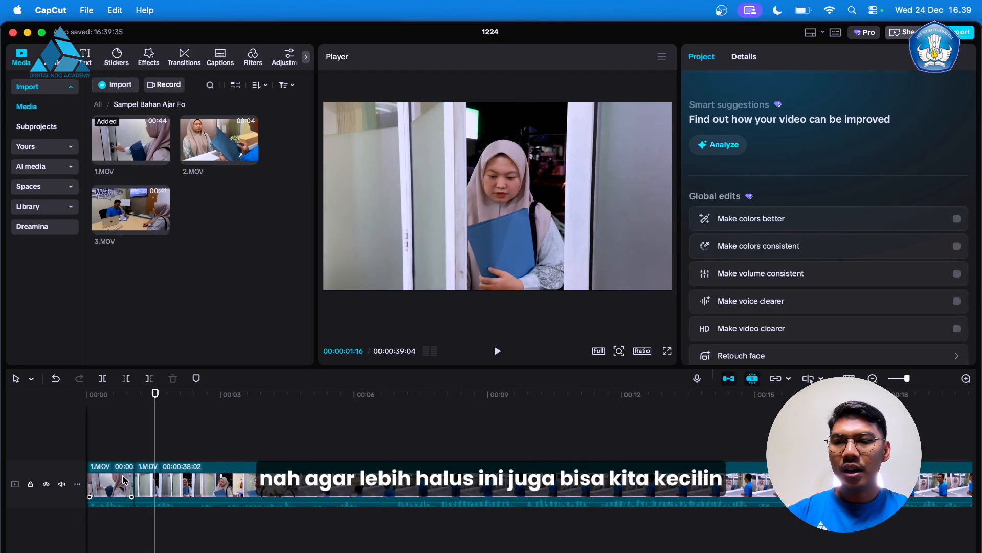
click(132, 481)
drag(133, 479, 123, 478)
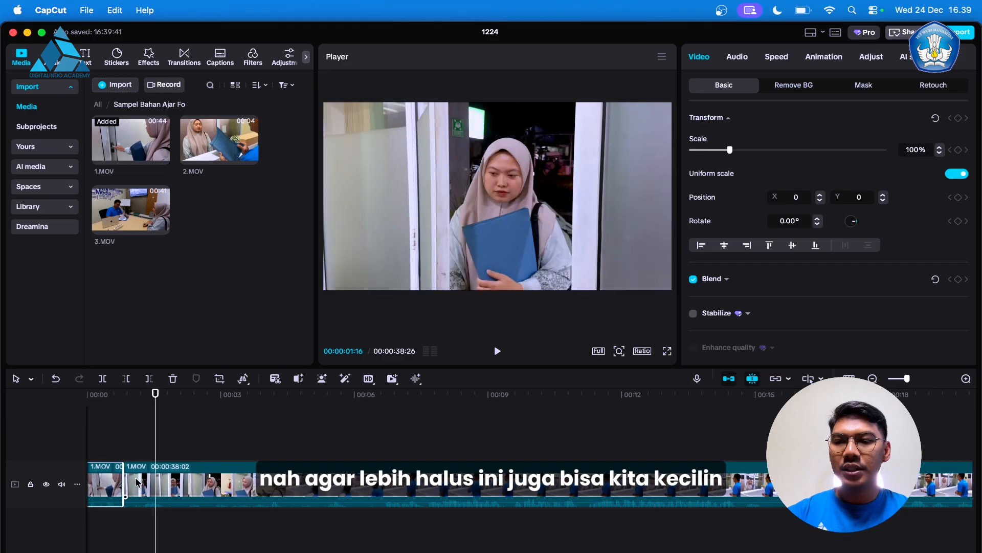
Play back the edited opening from the start to check the smoothness of the door transition
click(132, 452)
key(space)
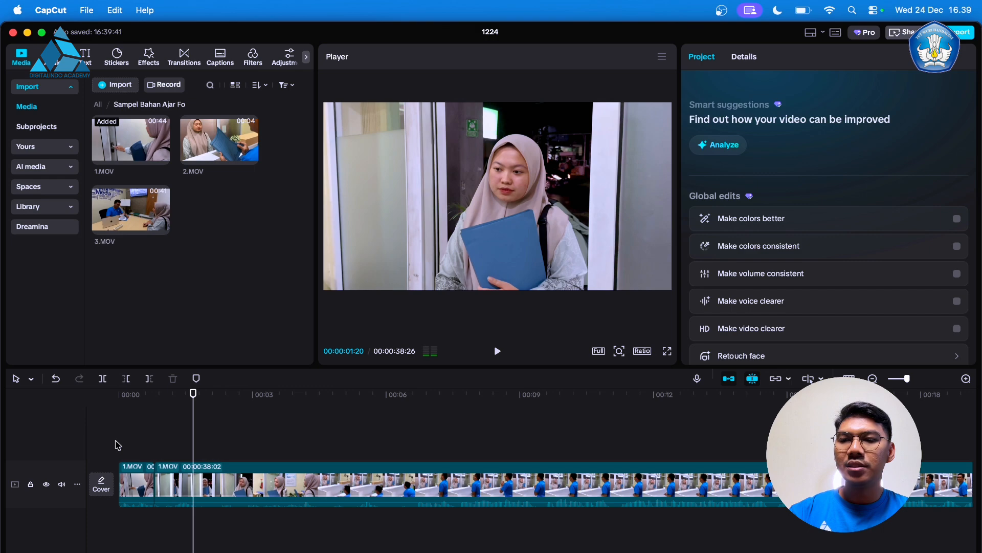
click(120, 448)
key(space)
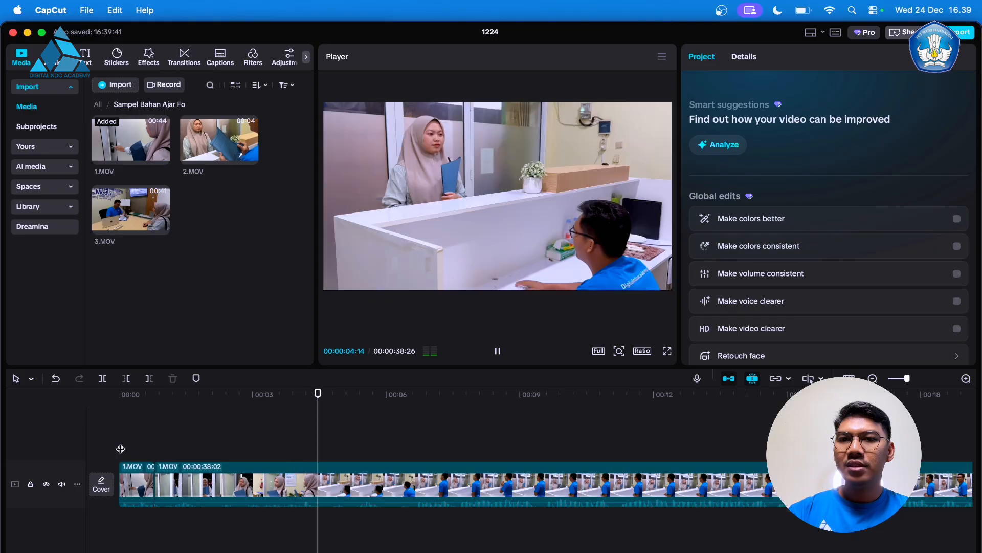
Play back the visitor's arrival at the reception desk to find where to cut out the receptionist's slow standing up
key(space)
key(space)
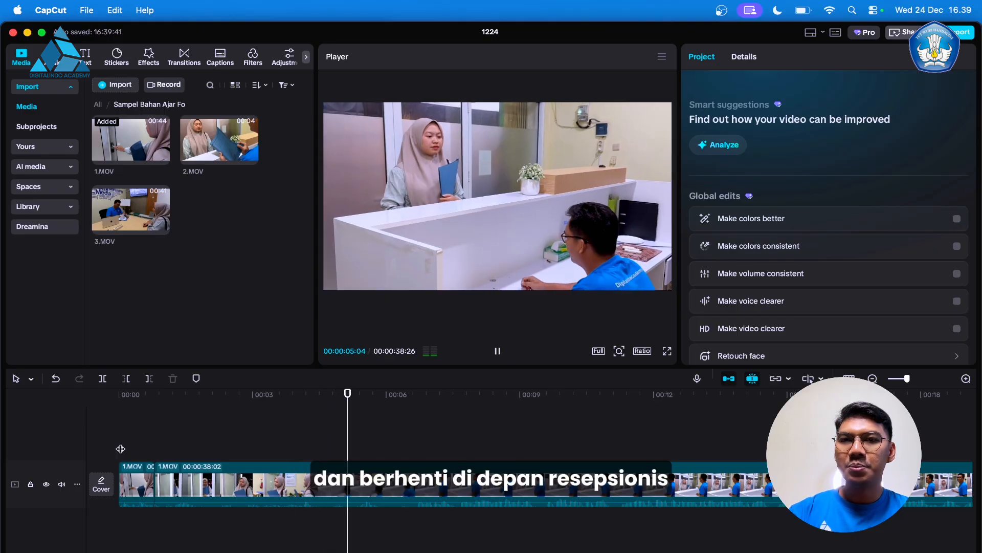
key(space)
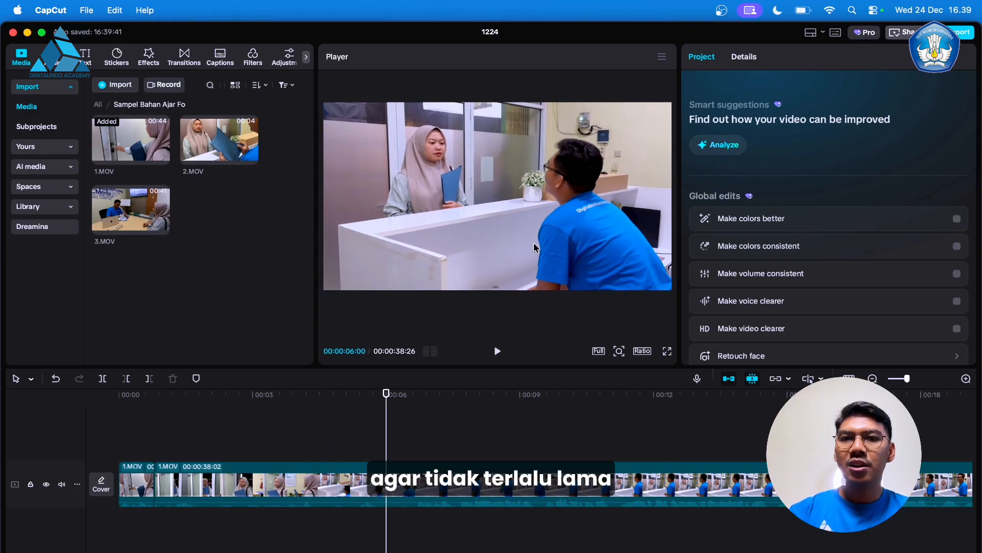
click(307, 449)
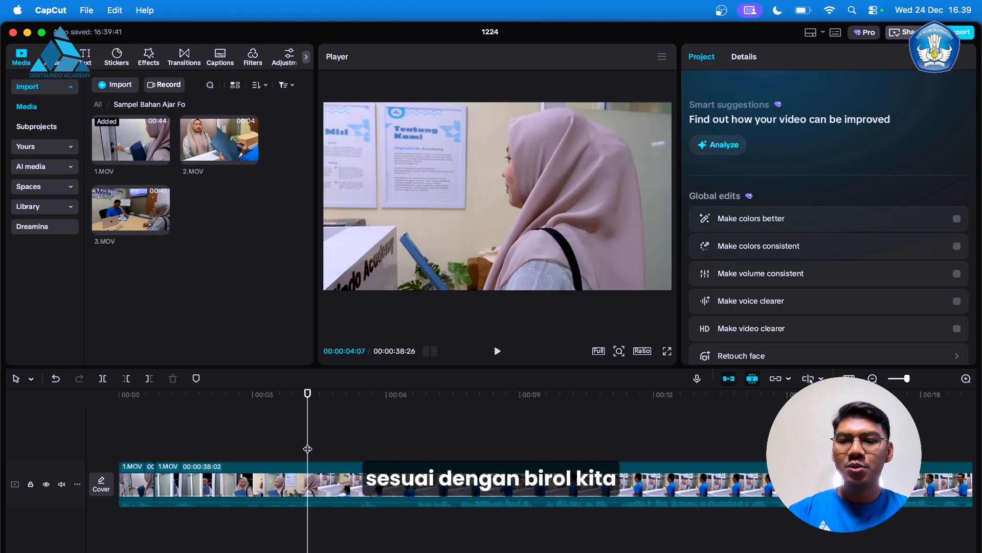
key(space)
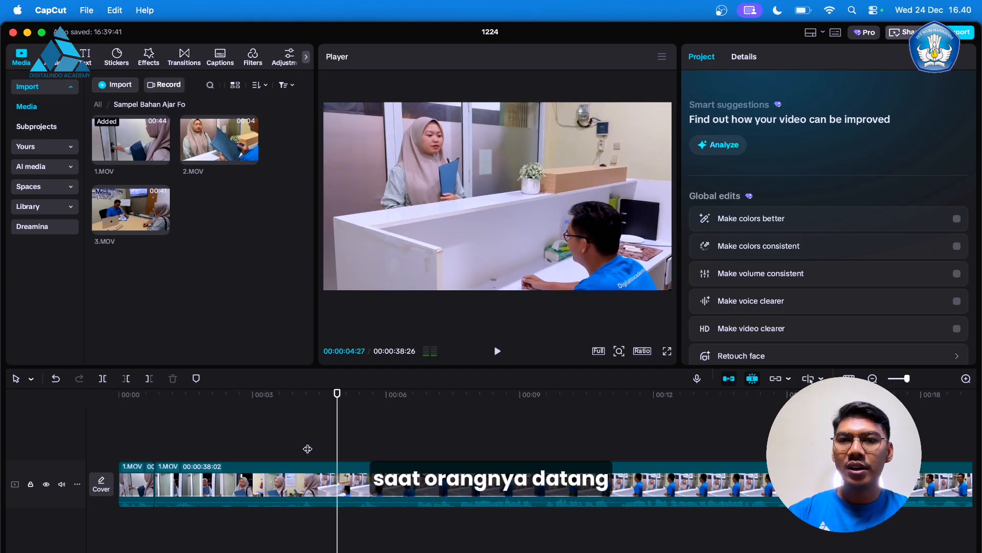
key(space)
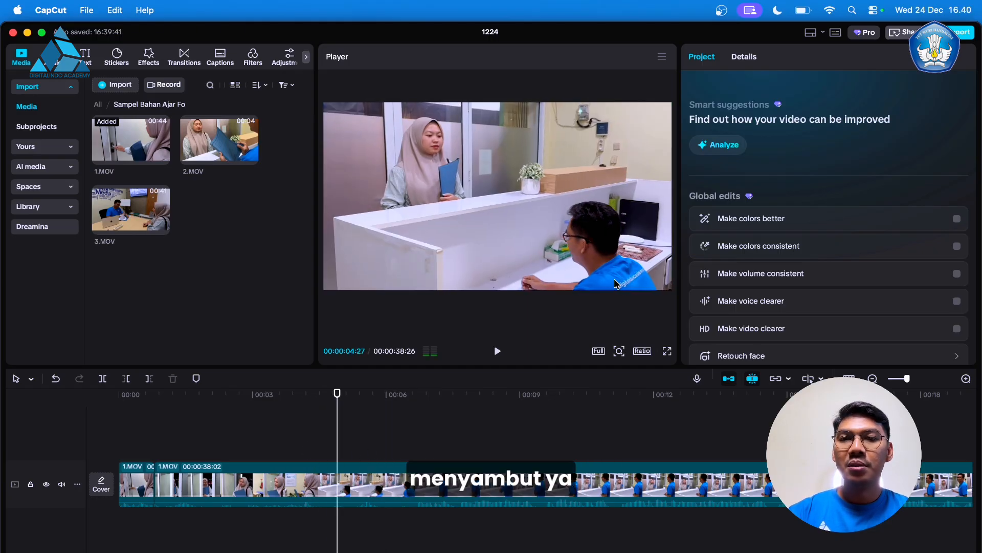
click(310, 435)
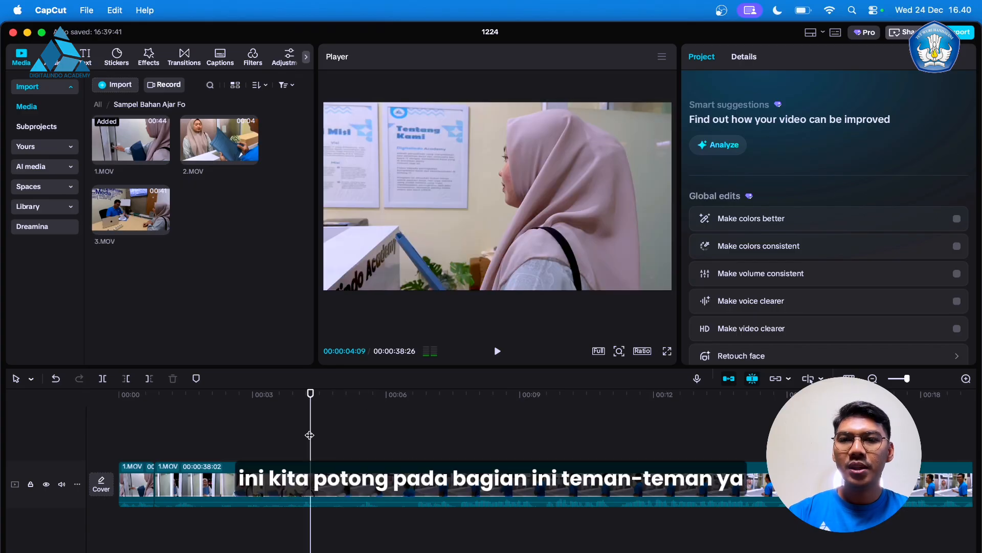
key(space)
key(space)
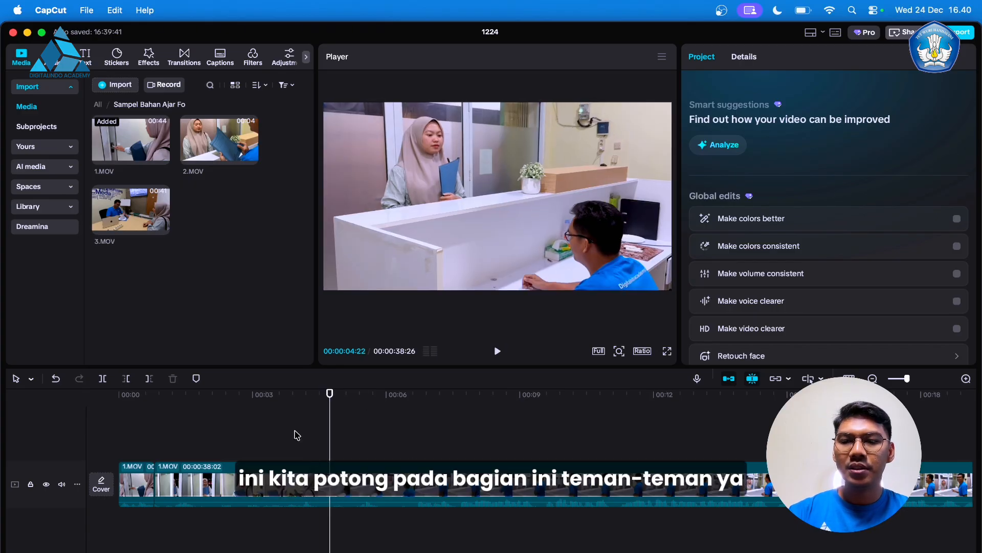
Split the second segment at 00:00:04:22 and at about 00:00:06:03, and delete the piece between the two cuts
key(b)
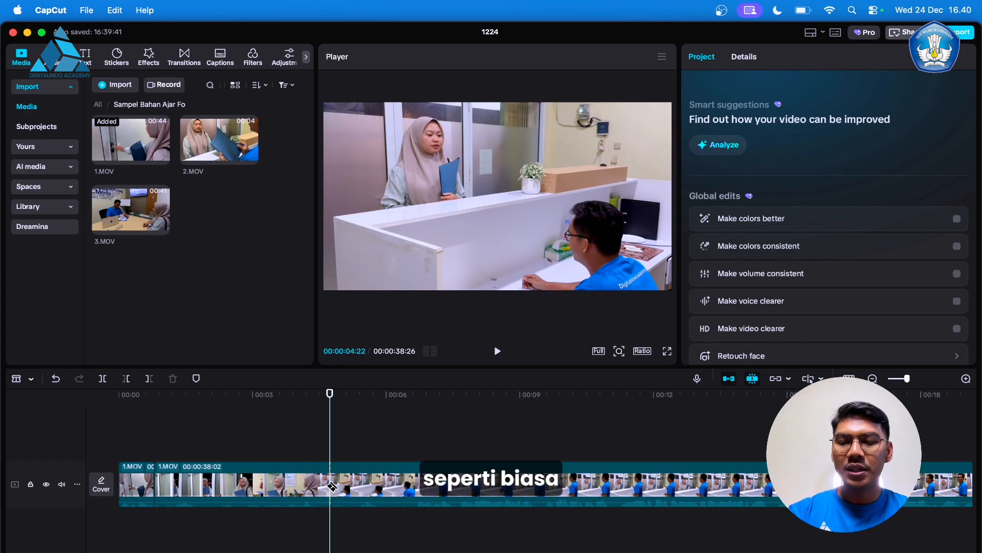
click(332, 486)
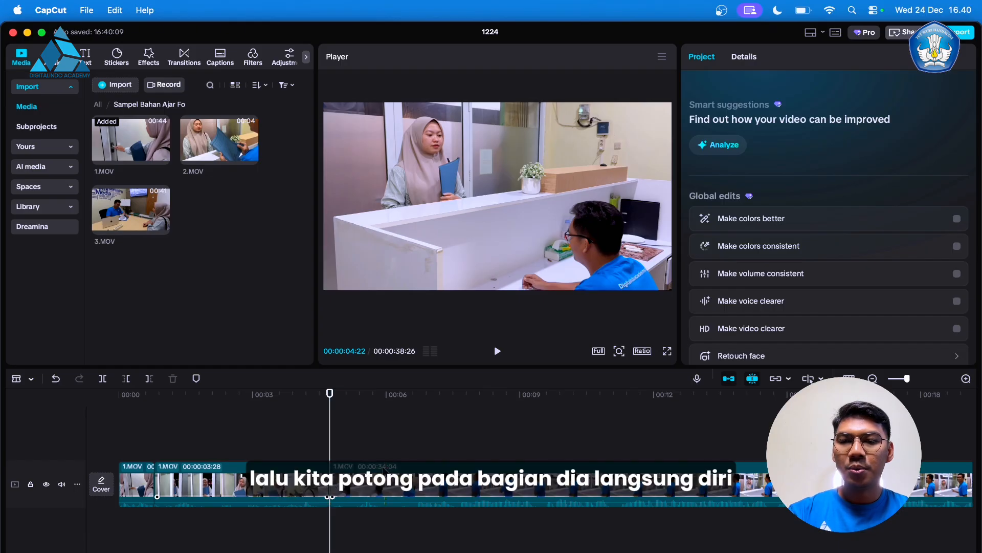
click(392, 494)
key(a)
click(382, 487)
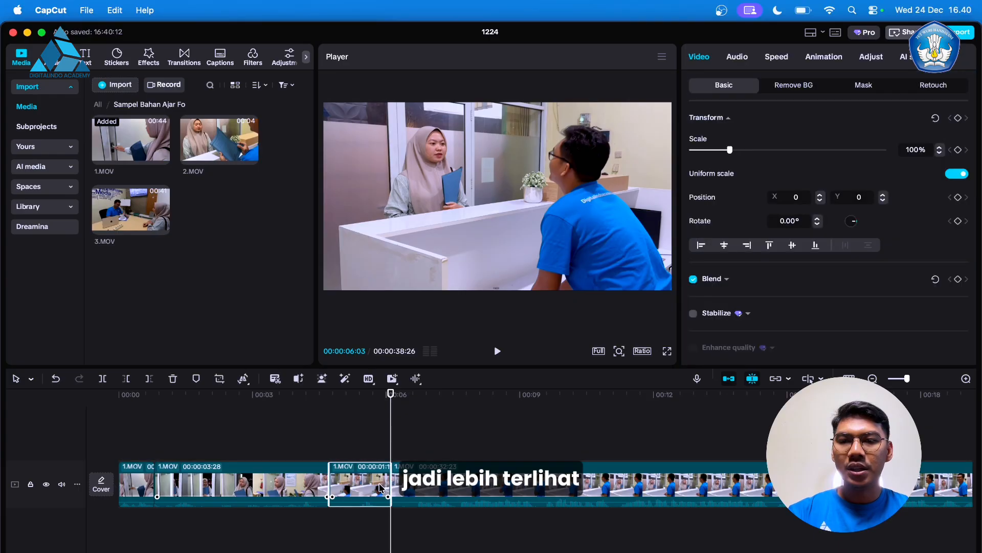
key(Delete)
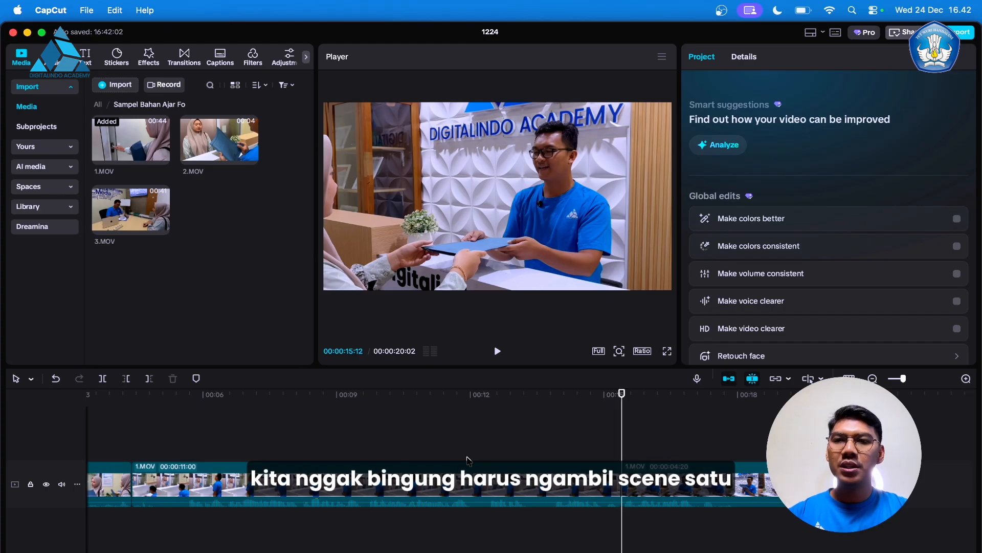
Play back the final segment, where the receptionist receives and opens the folder
click(541, 442)
key(space)
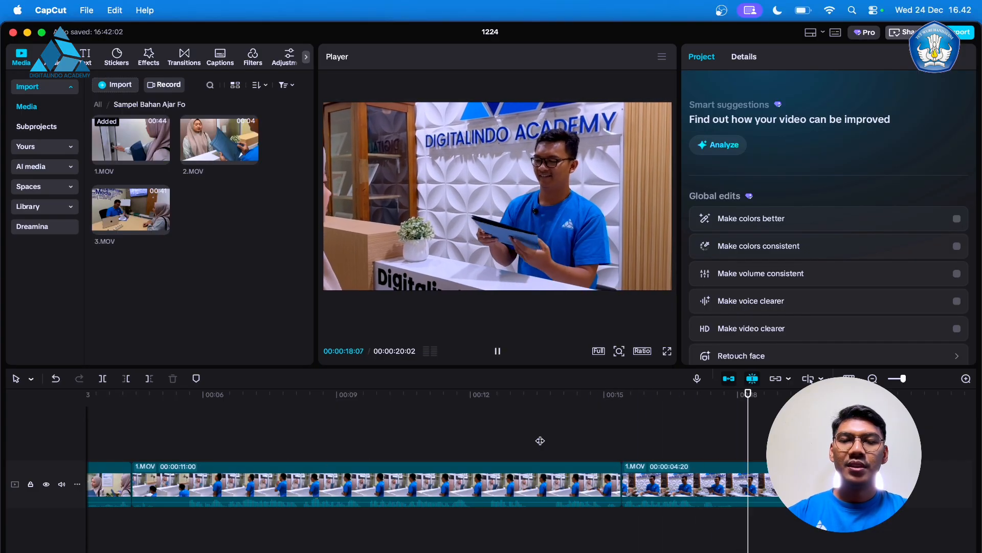
key(space)
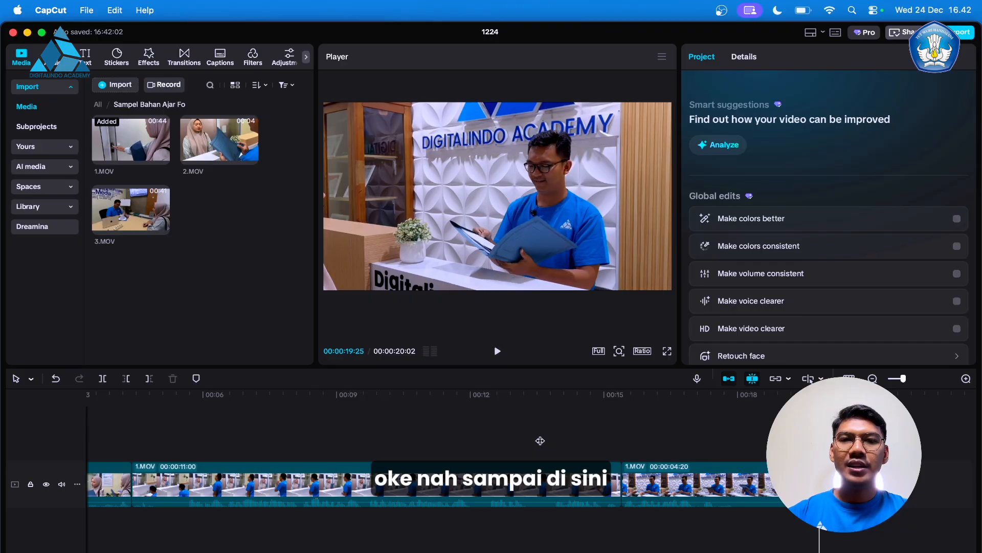
Play back the whole edited scene from the start to check its cuts and the loudness of its audio
scroll(499, 452, down, 3)
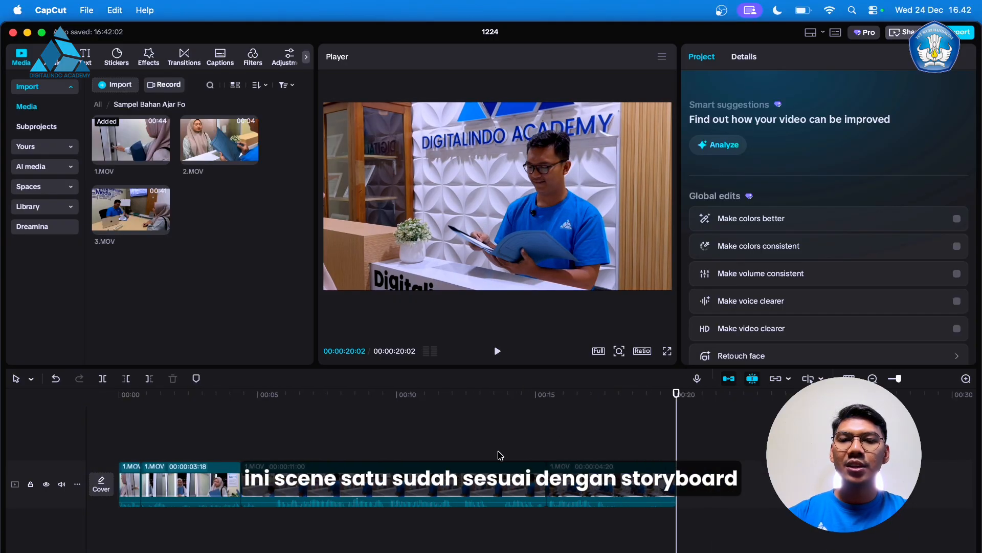
scroll(501, 454, down, 2)
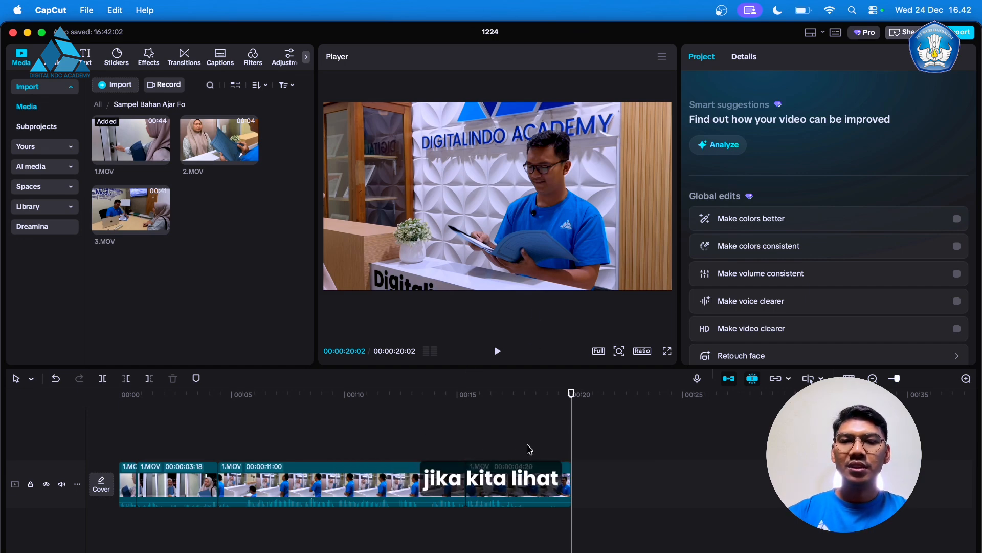
drag(572, 440, 117, 419)
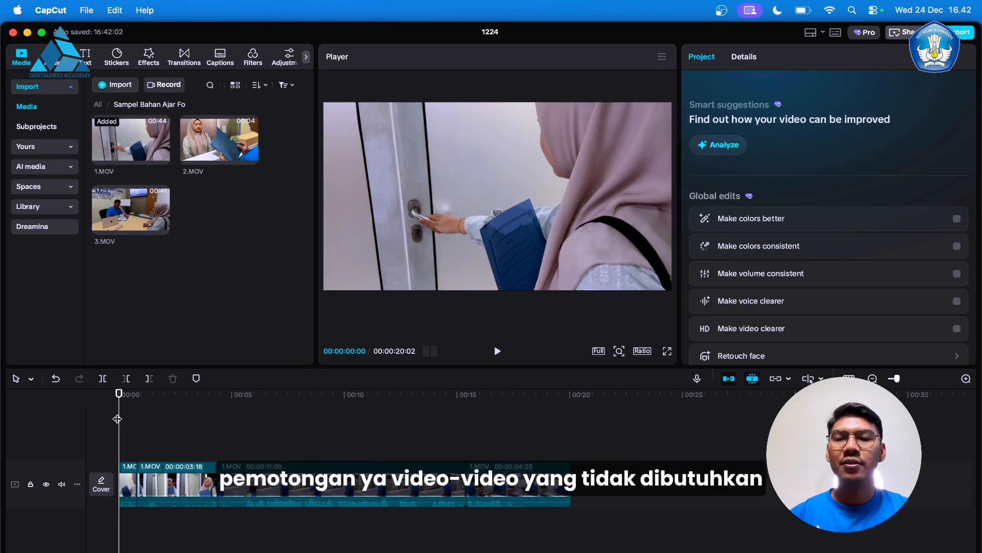
key(space)
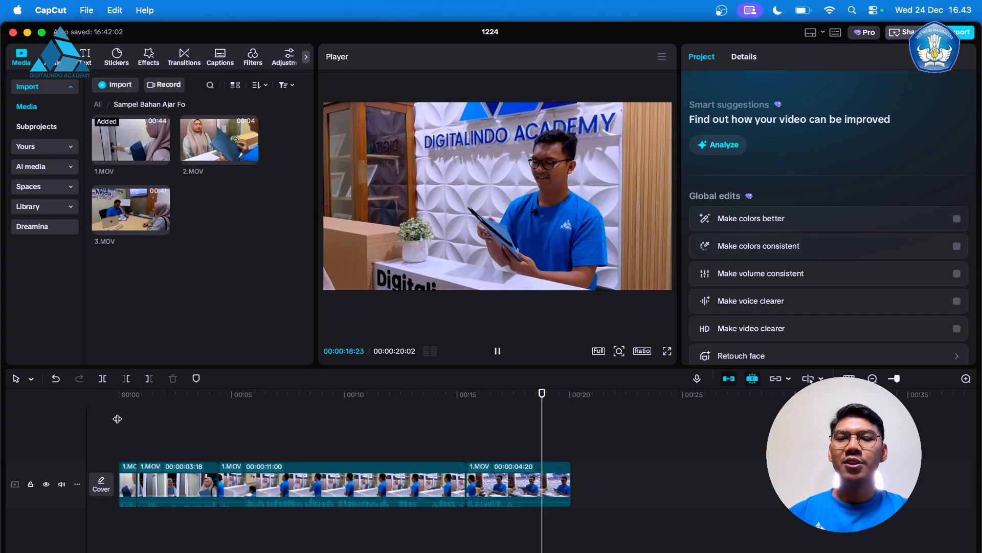
key(space)
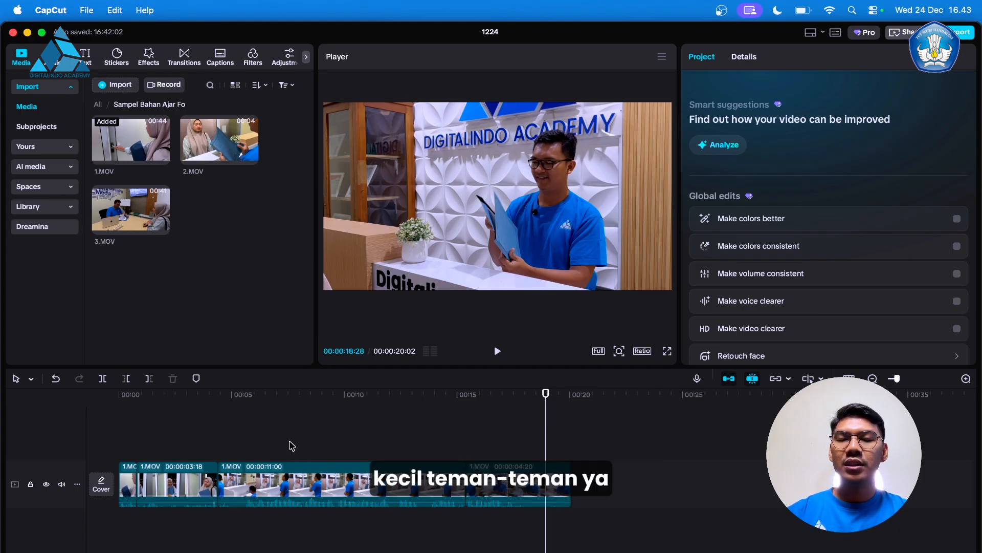
Select the third segment on the timeline and review its basic video settings, from transform and blend to AI remove
click(286, 502)
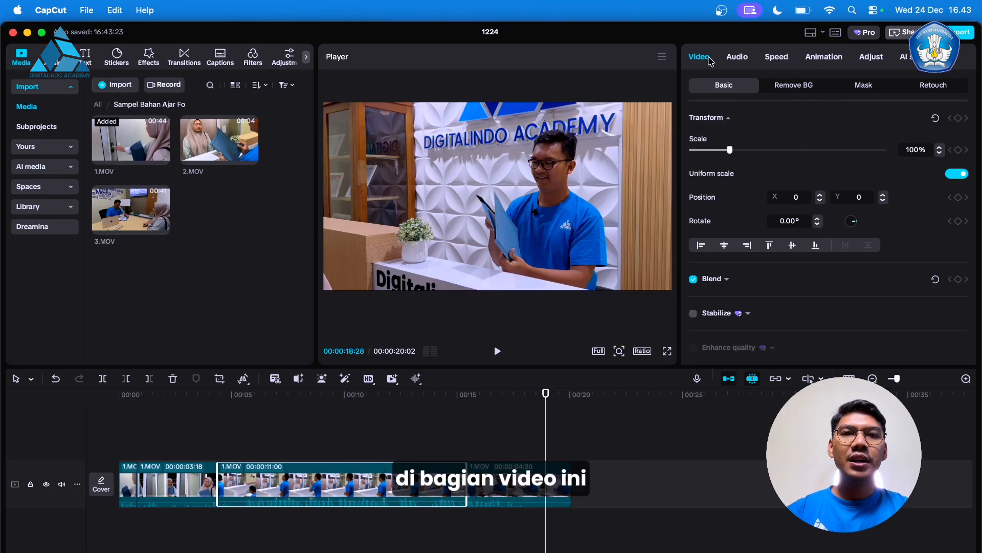
scroll(735, 196, down, 5)
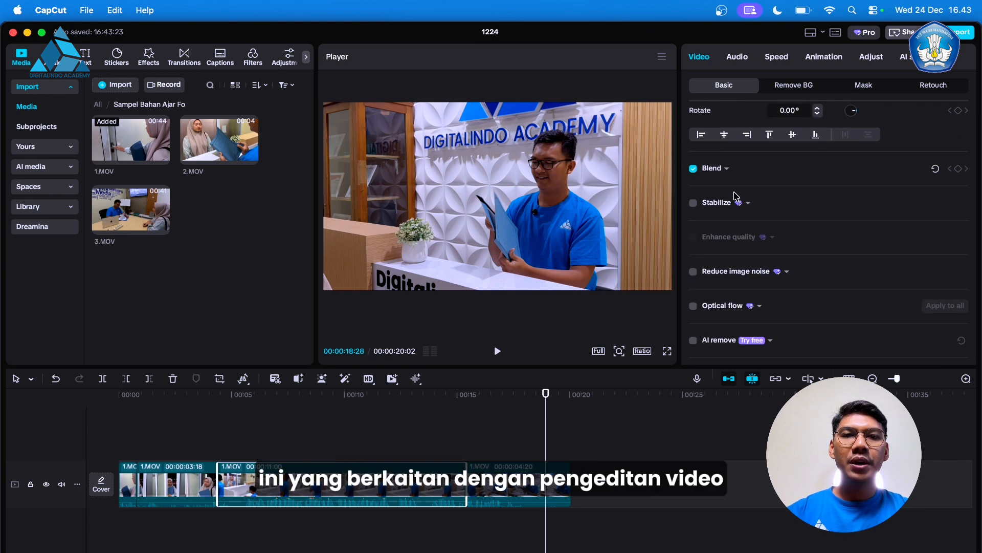
scroll(735, 195, up, 5)
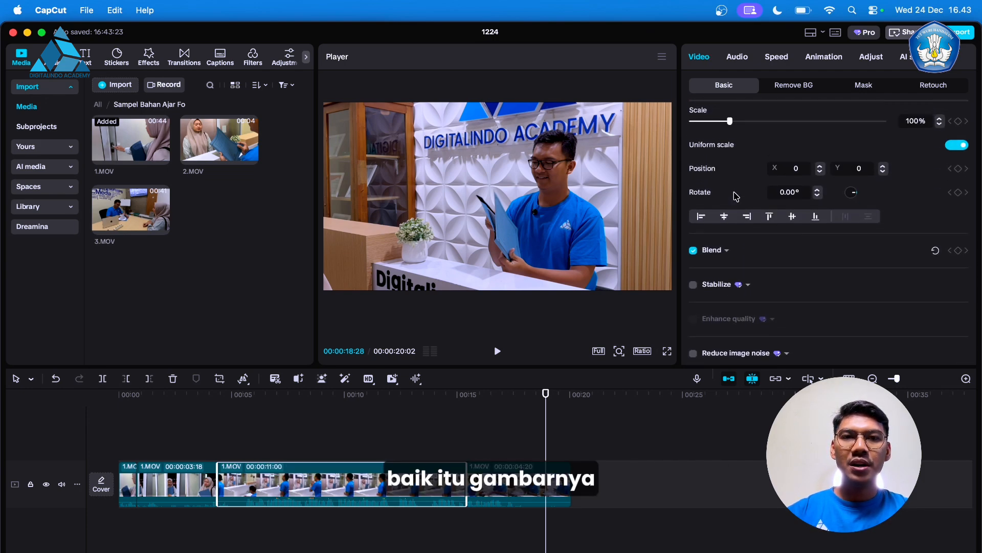
scroll(735, 196, up, 1)
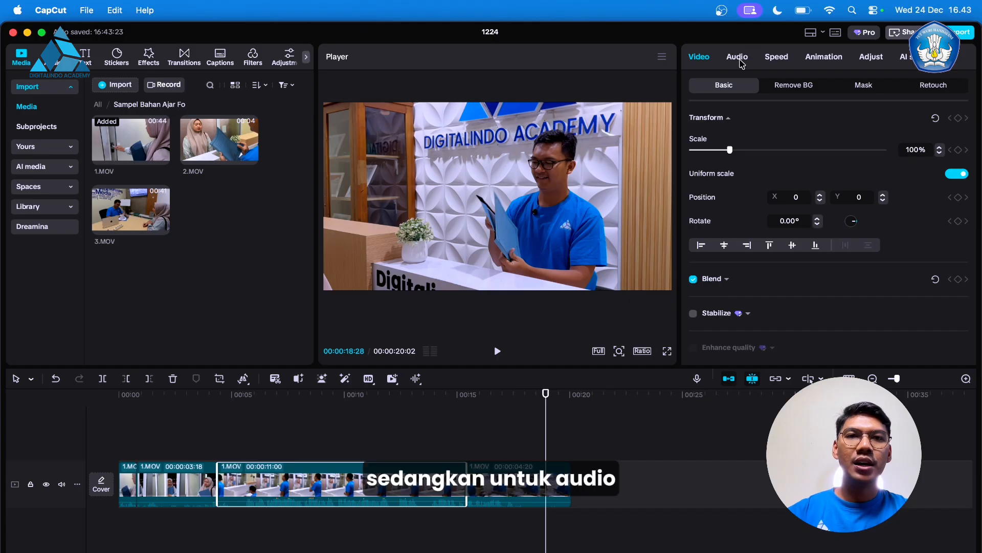
Review the third segment's basic audio settings and set its volume to 8 dB
click(740, 57)
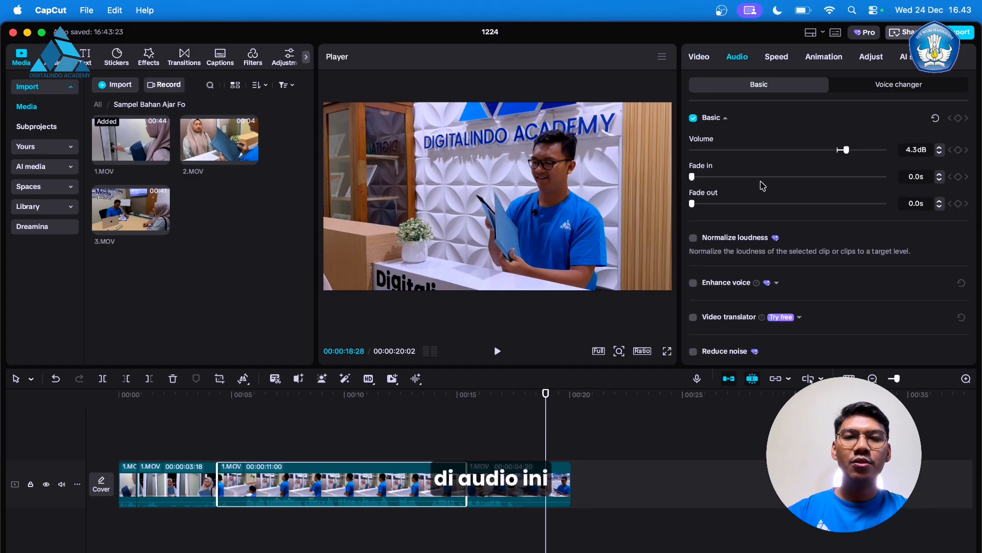
scroll(761, 200, down, 2)
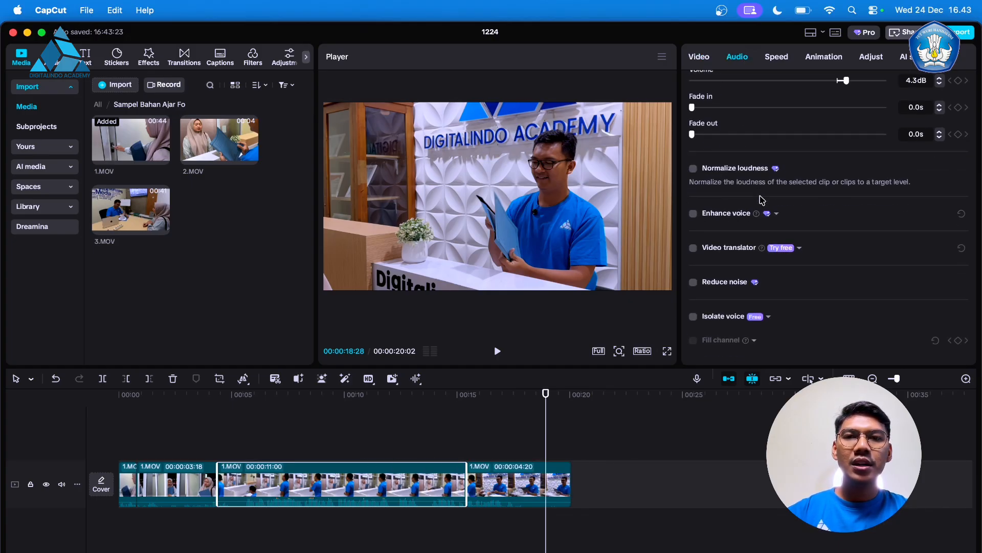
scroll(762, 200, up, 2)
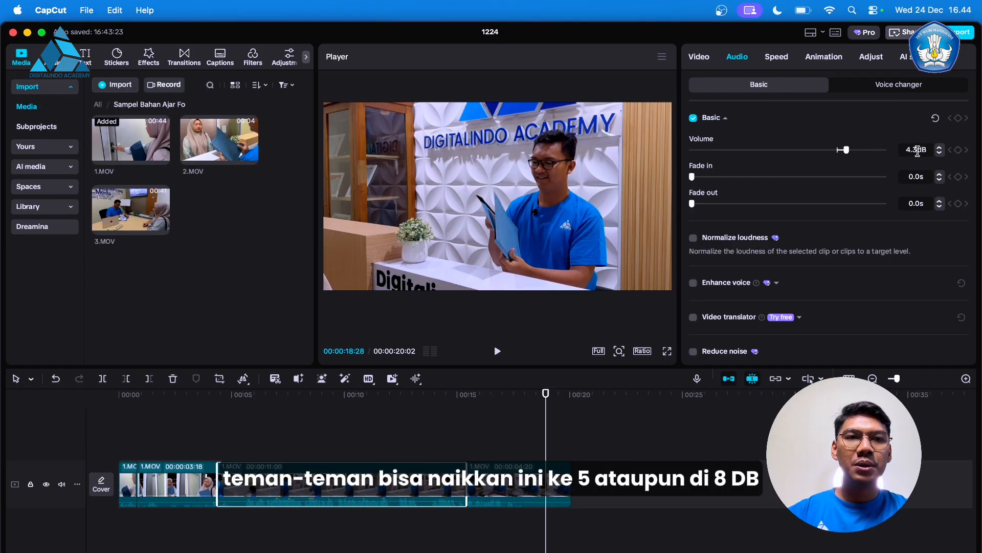
click(915, 150)
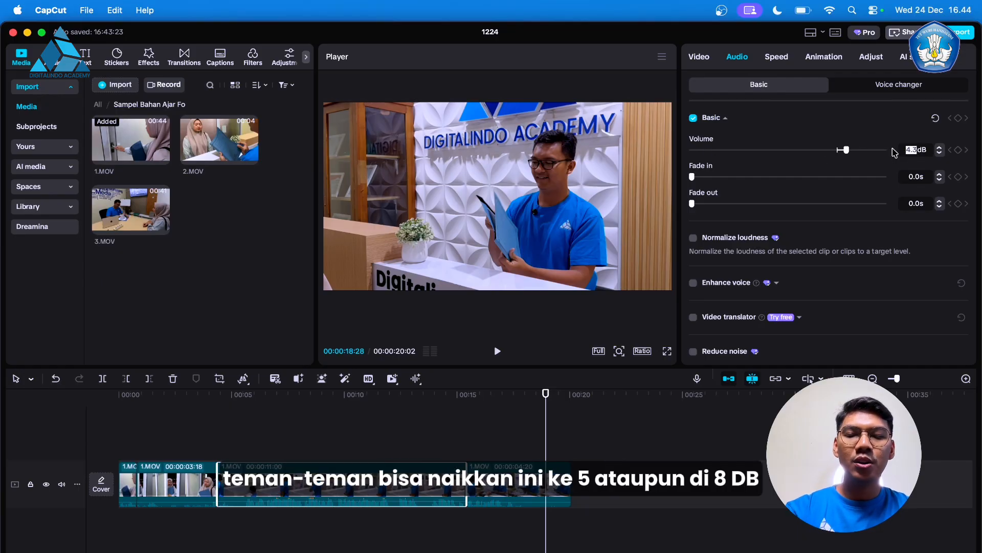
text(8)
key(Return)
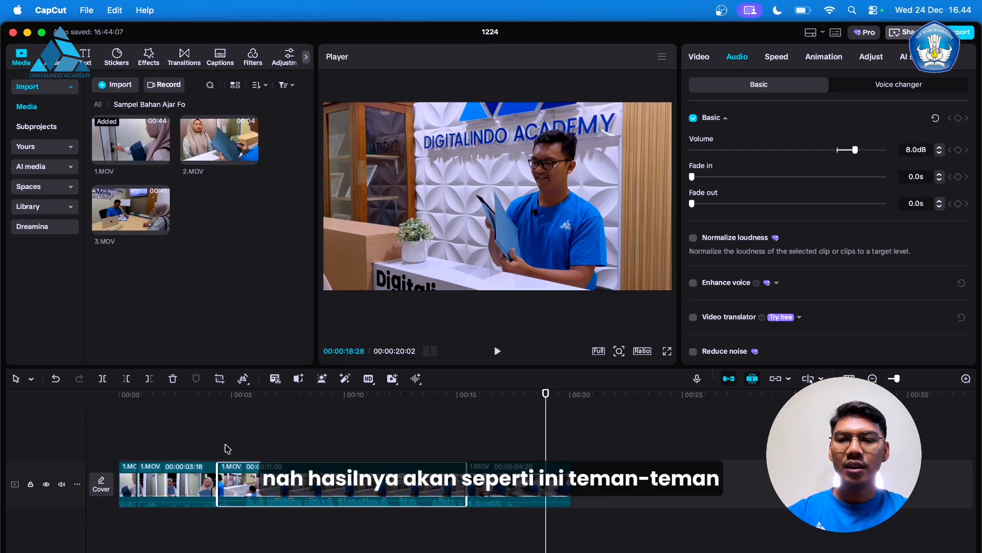
Play back the third segment and its transition into the last one to compare their loudness
click(221, 449)
key(space)
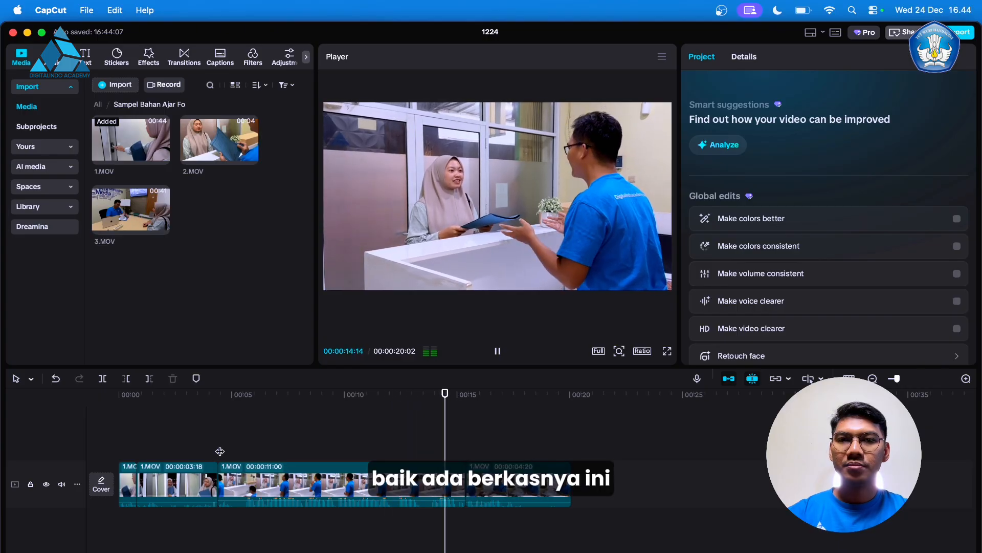
key(space)
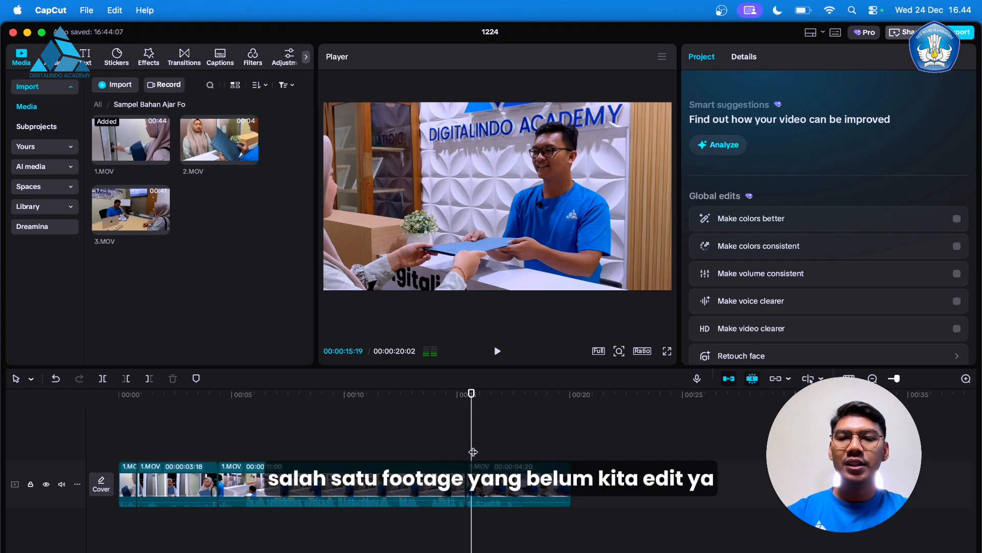
click(431, 444)
key(space)
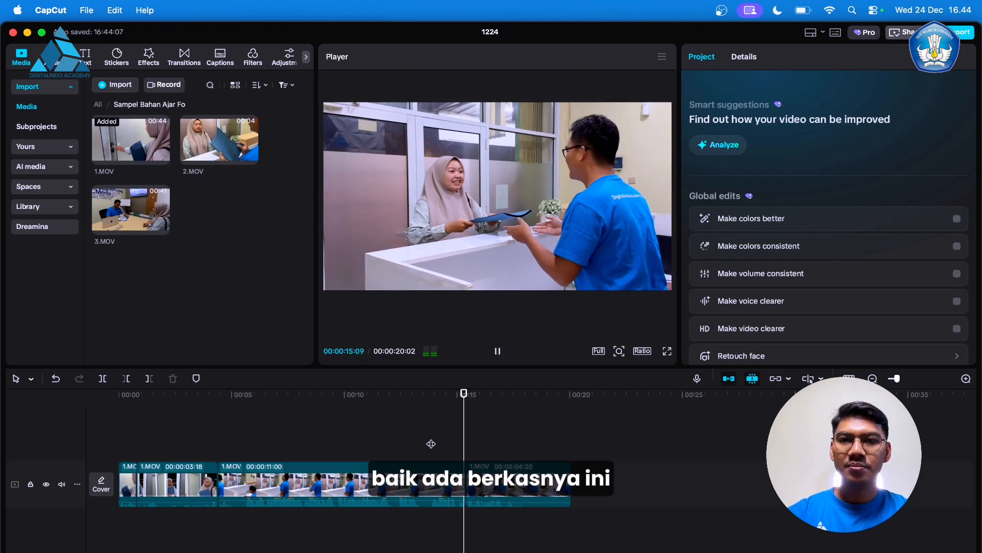
key(space)
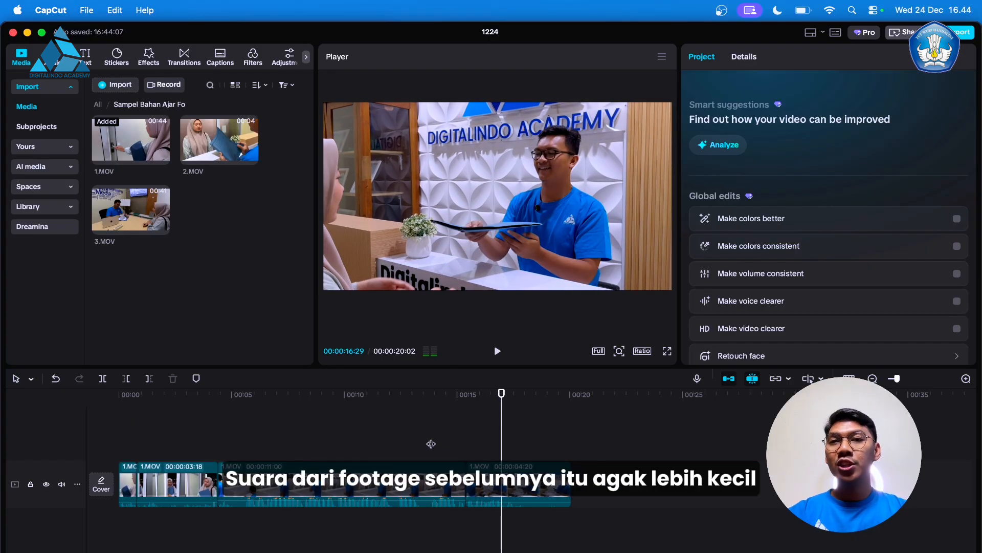
Set the last segment's volume to 8 dB and return the playhead to the start of that segment
click(492, 488)
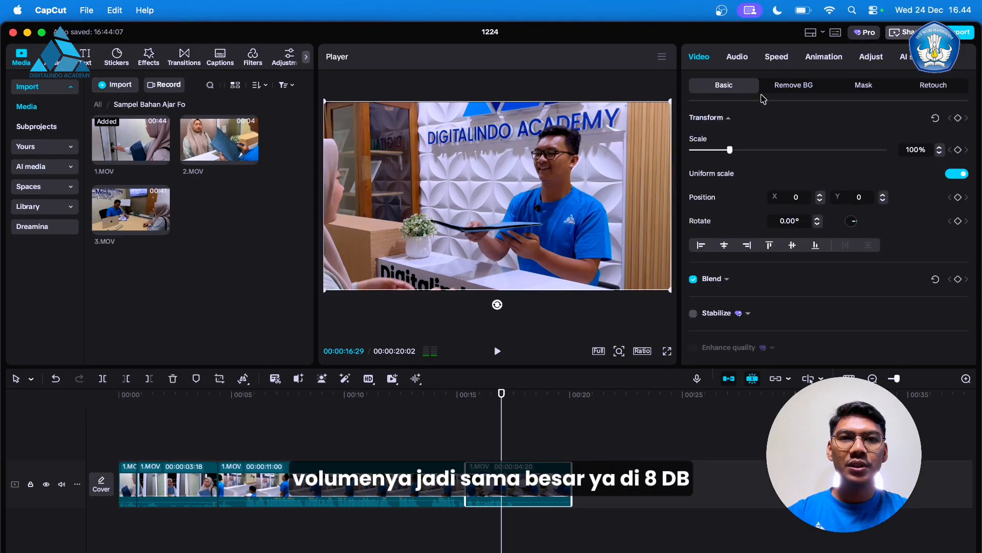
click(740, 61)
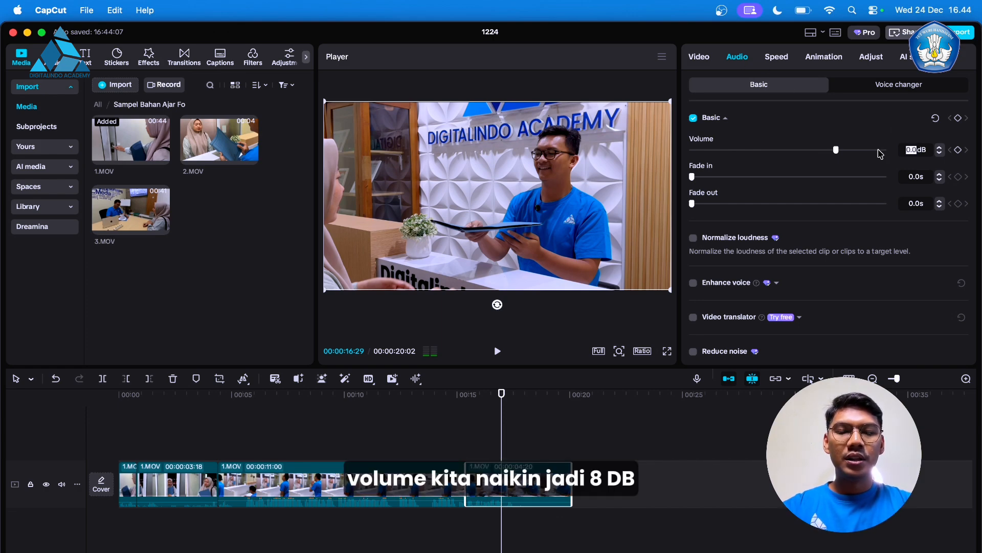
text(8)
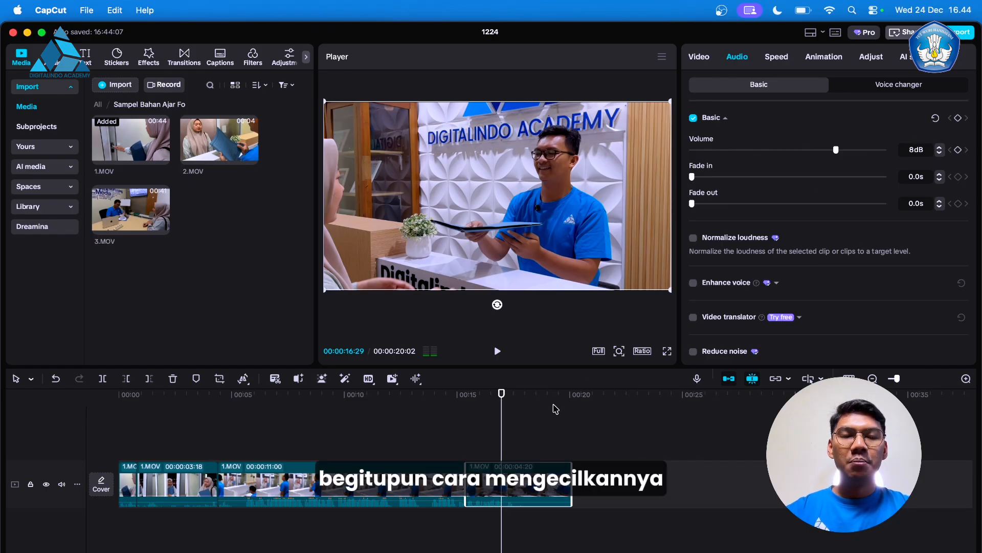
click(468, 443)
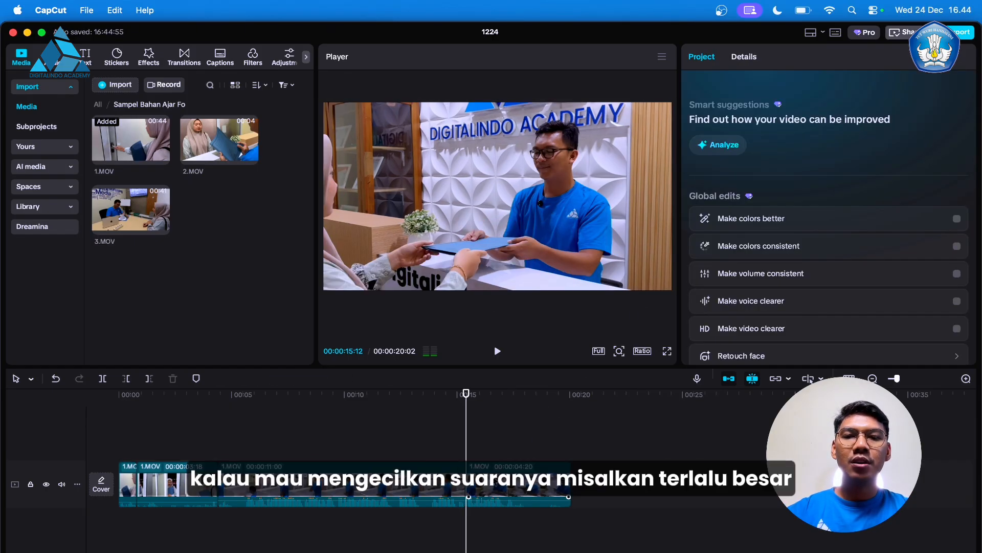
Review the last segment's basic audio settings and play back the end of the third segment into the last one
click(494, 489)
click(490, 452)
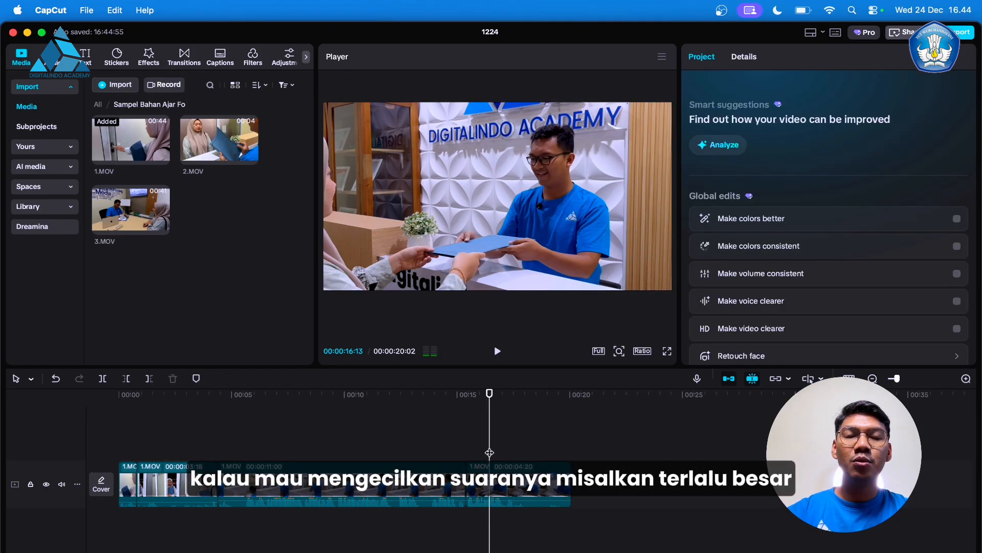
click(491, 482)
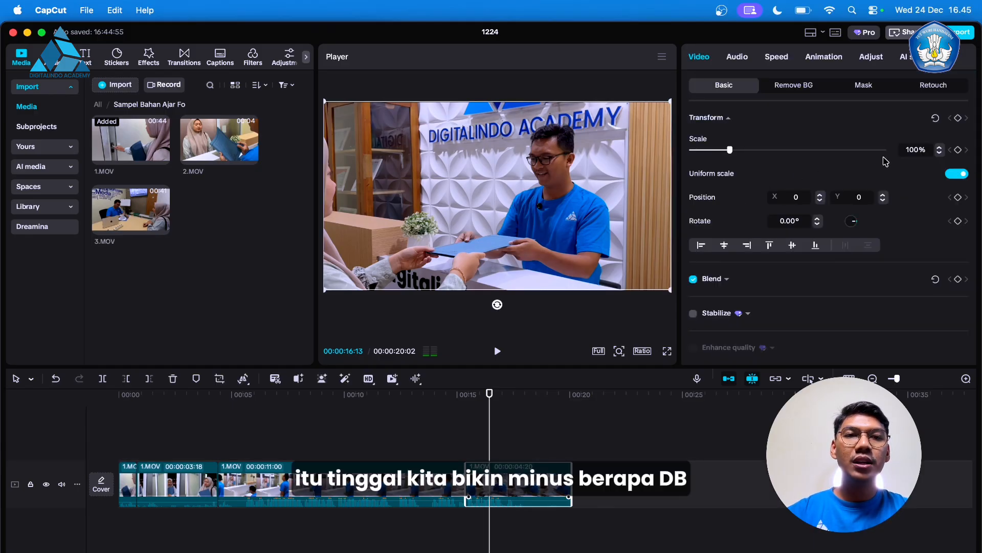
click(745, 61)
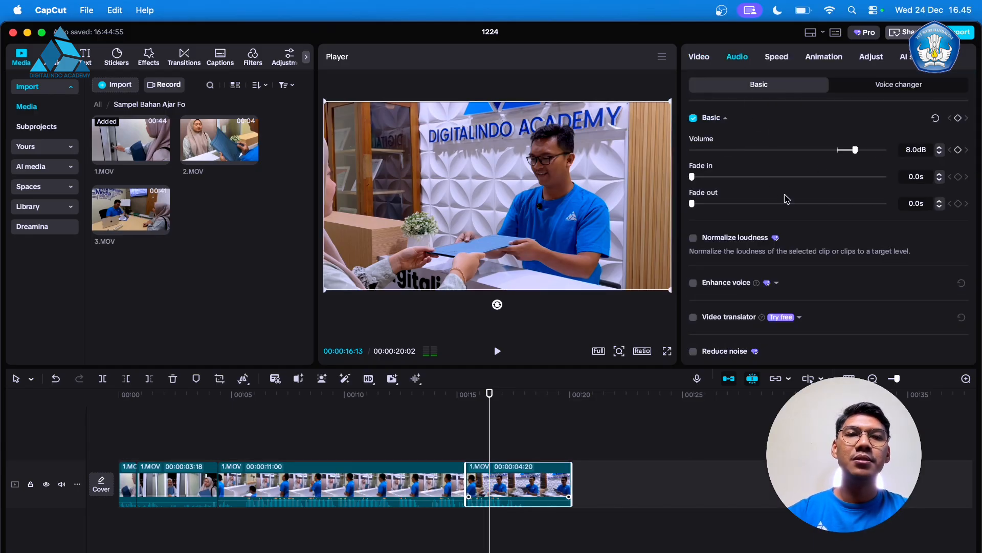
click(443, 450)
key(space)
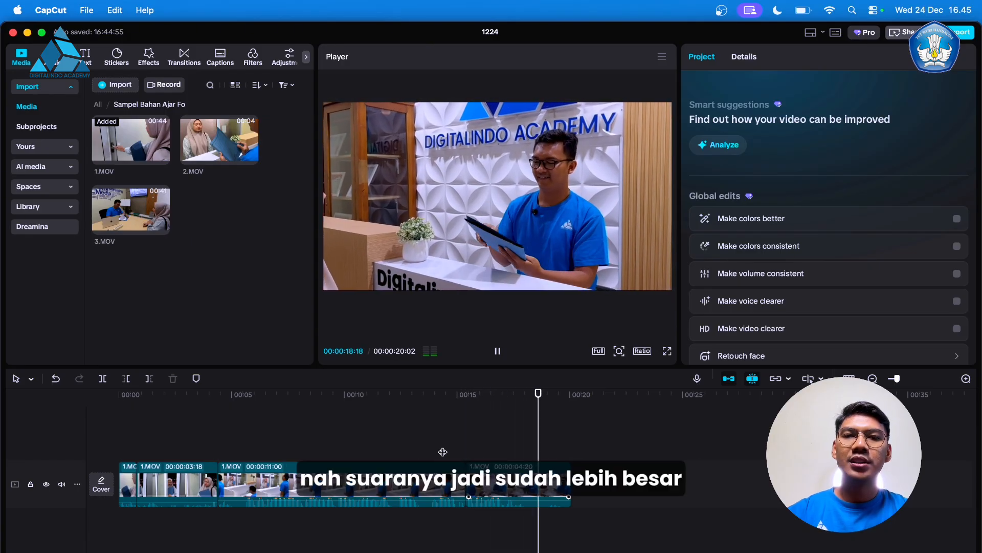
key(space)
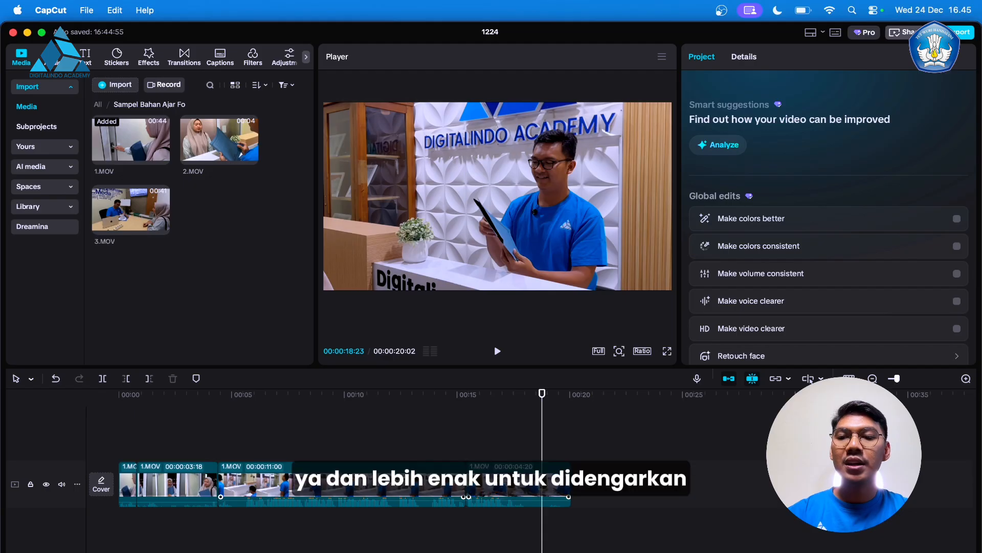
click(179, 502)
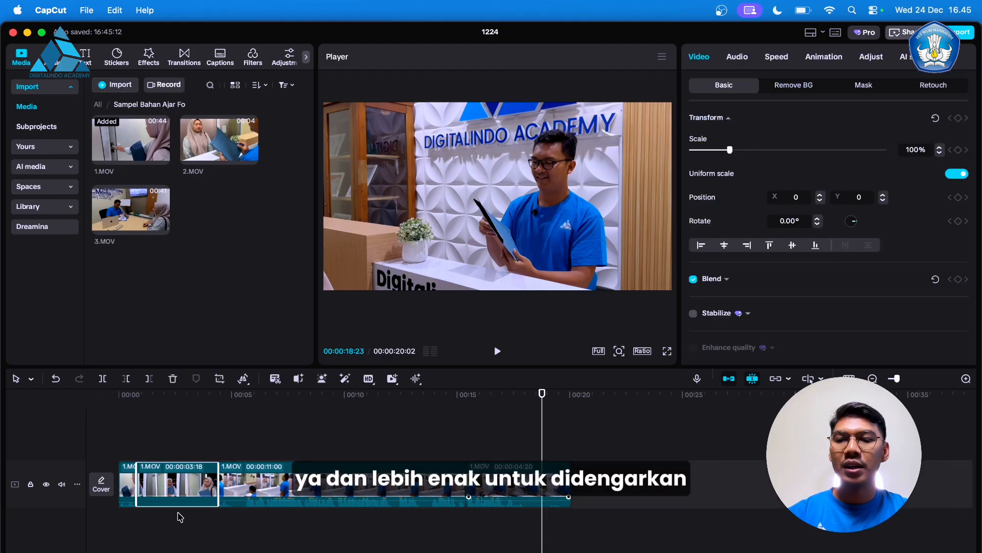
click(127, 500)
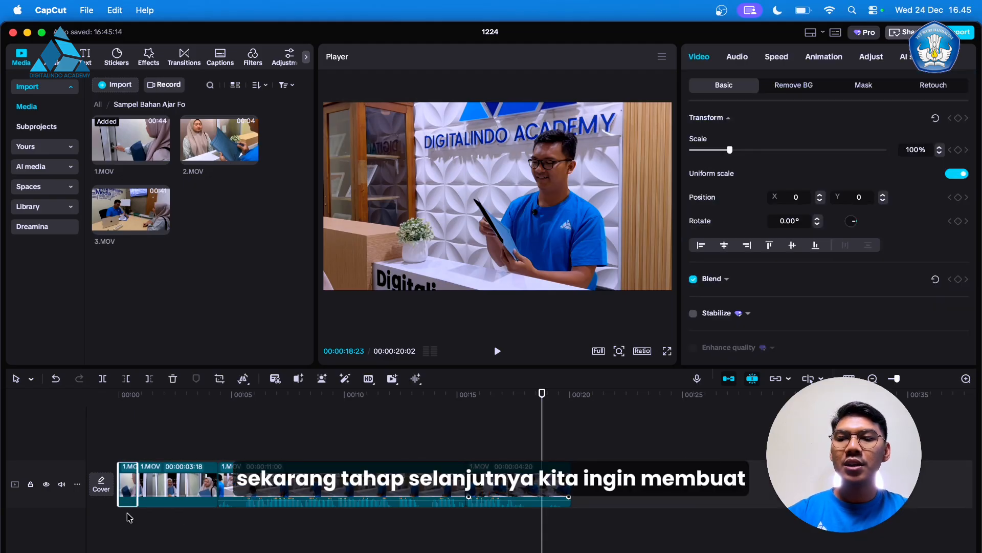
click(347, 451)
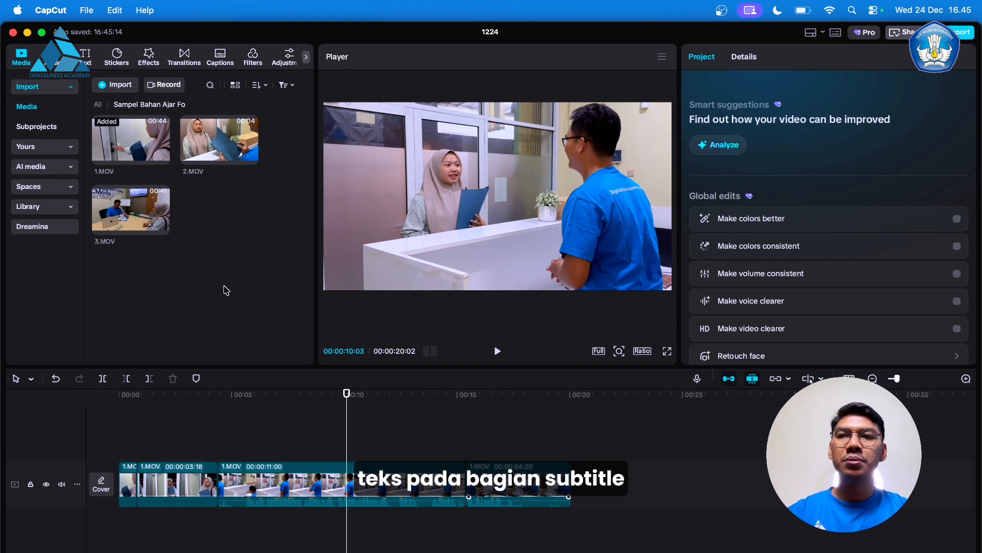
click(223, 435)
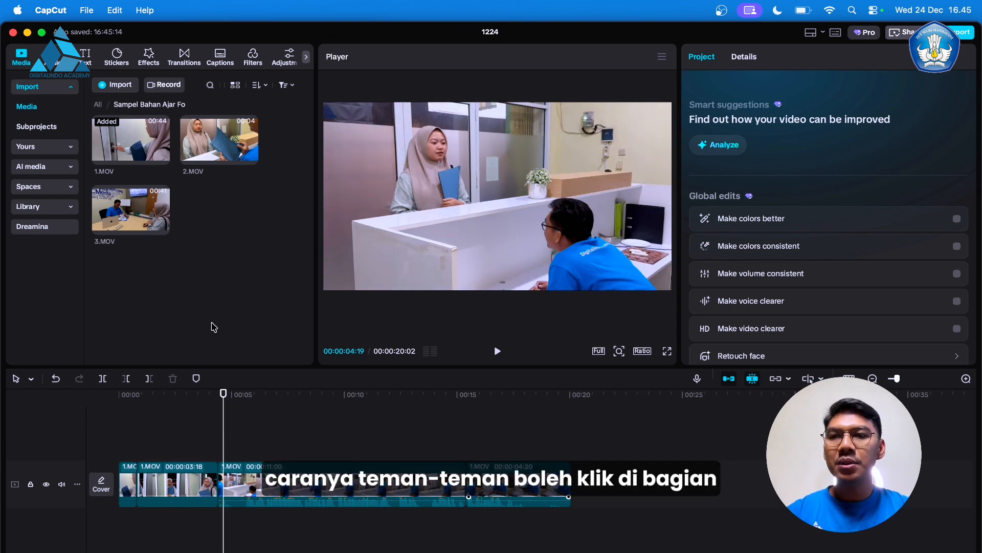
Generate automatic captions for the scene with Indonesian as the spoken language and no bilingual captions
click(222, 56)
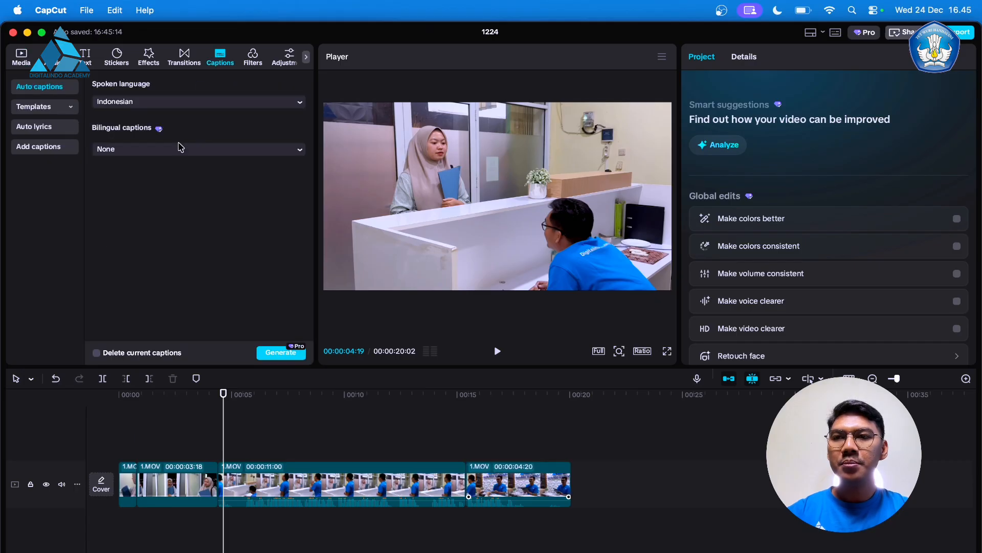
click(205, 103)
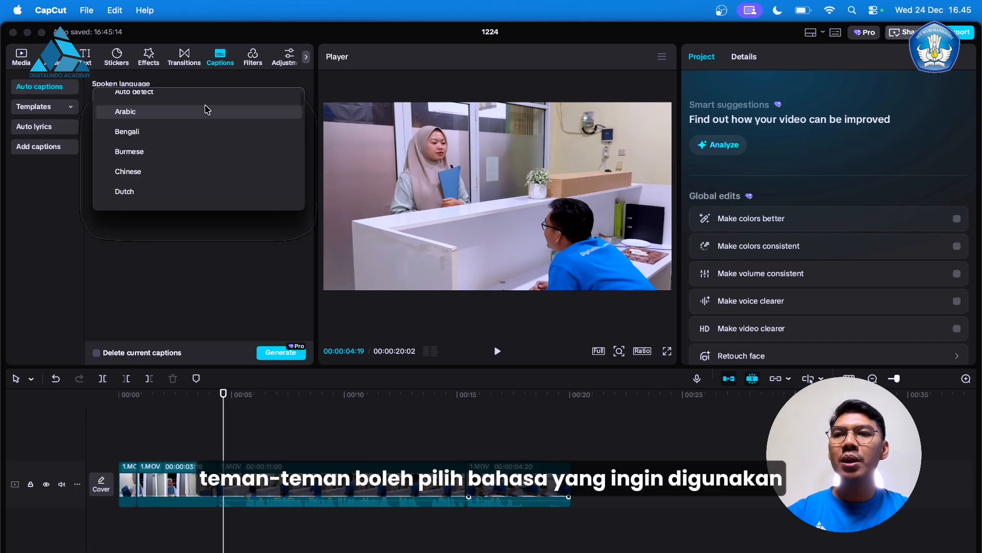
click(163, 244)
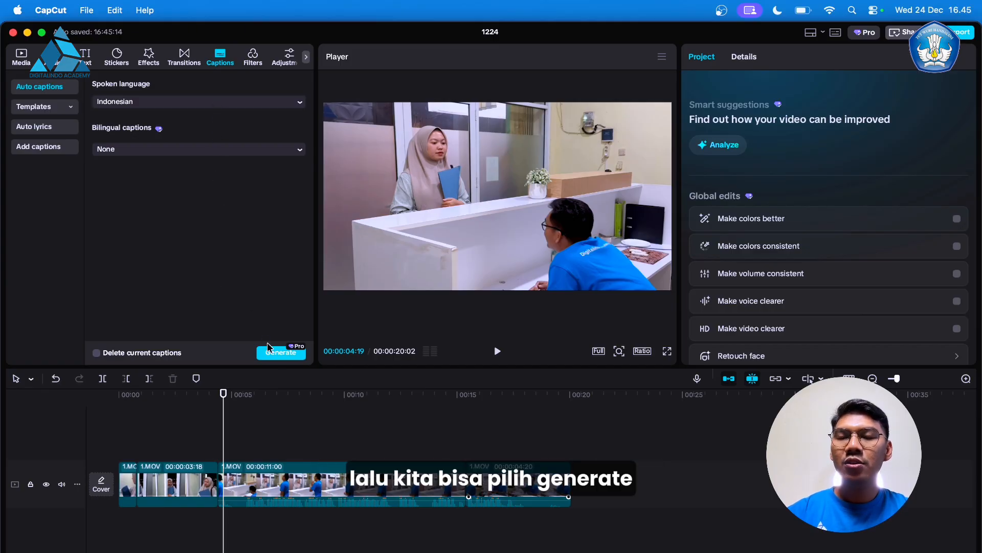
click(280, 352)
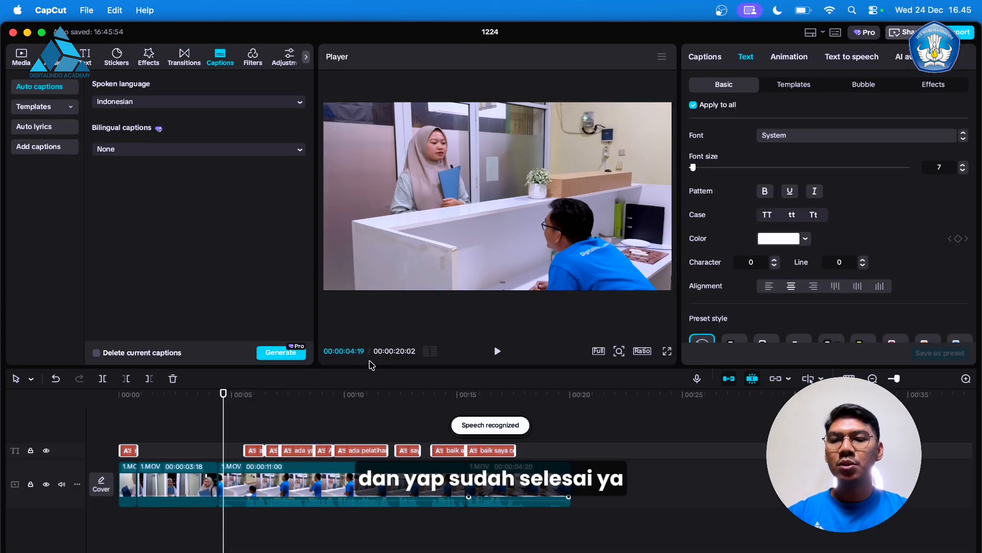
Delete the first generated caption at the very start of the timeline, over the opening door shot
click(134, 436)
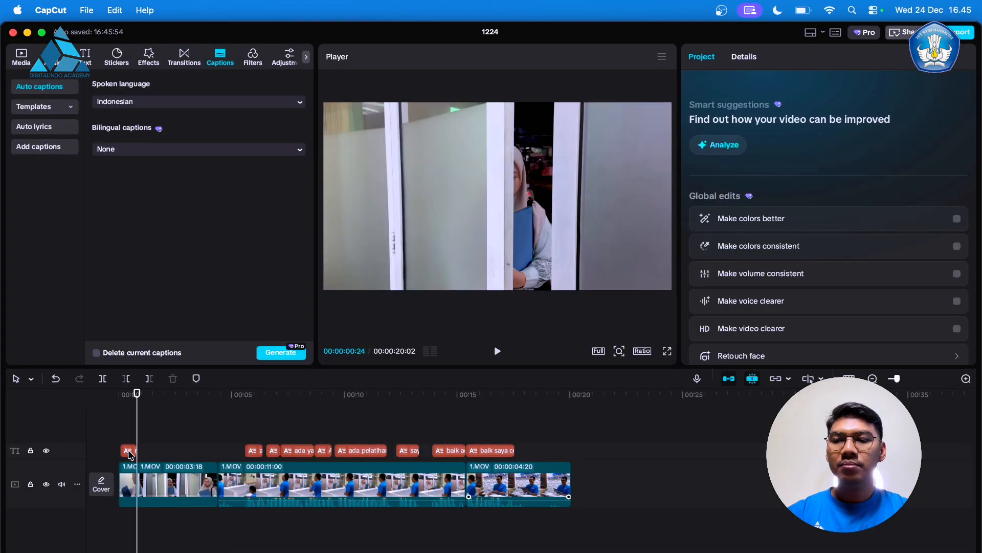
click(128, 450)
key(Delete)
Play back the start of the third segment to check how the first remaining caption looks
click(230, 420)
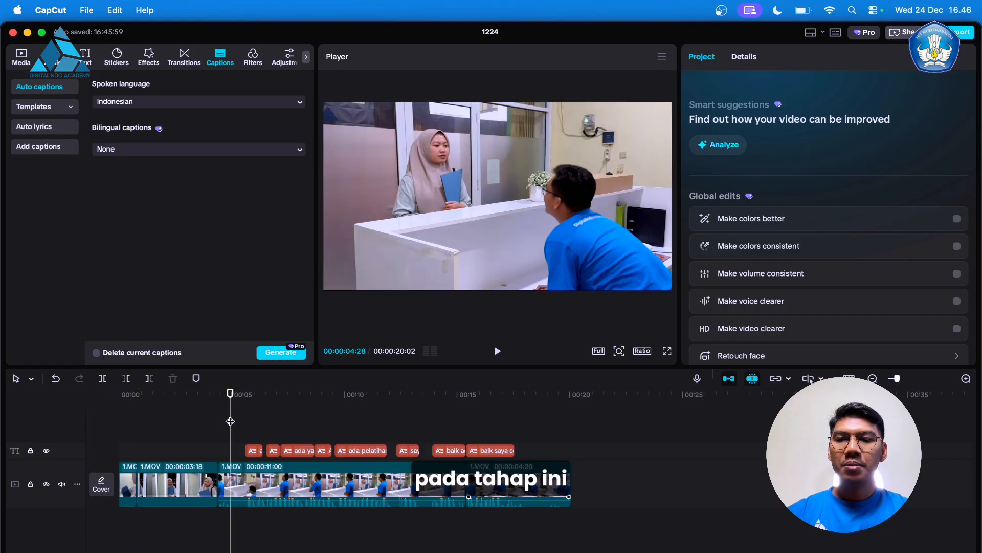
key(space)
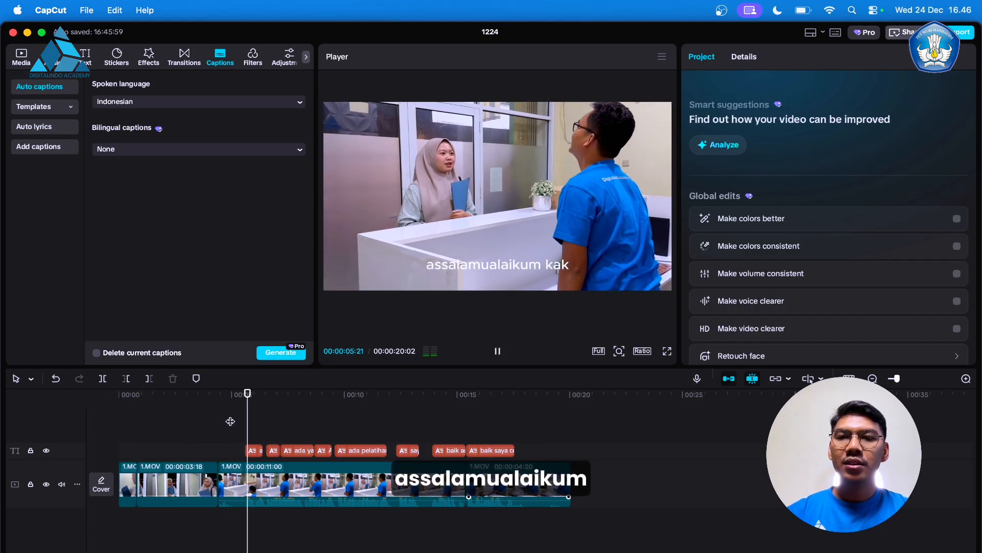
key(space)
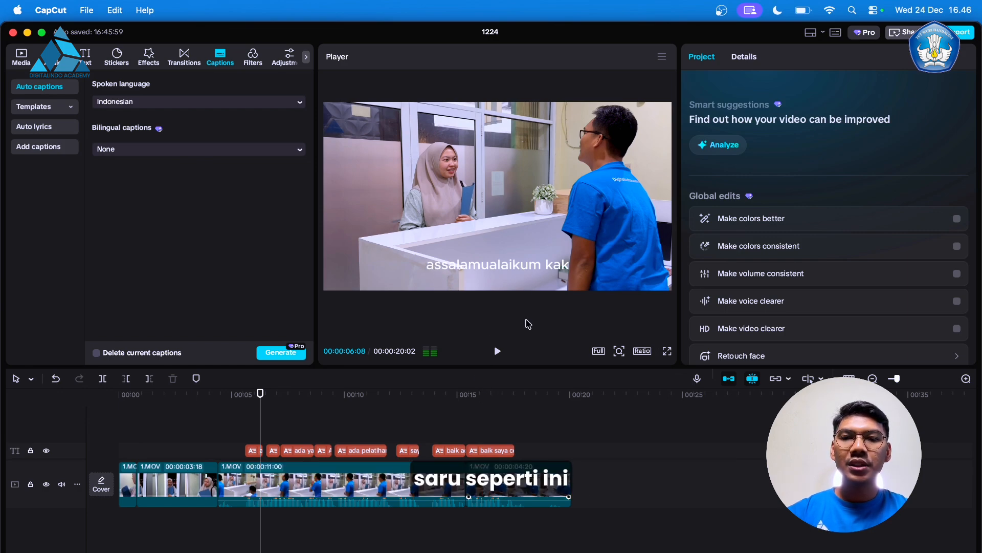
Select all the captions on the timeline and change their font to Poppins
drag(266, 437, 499, 451)
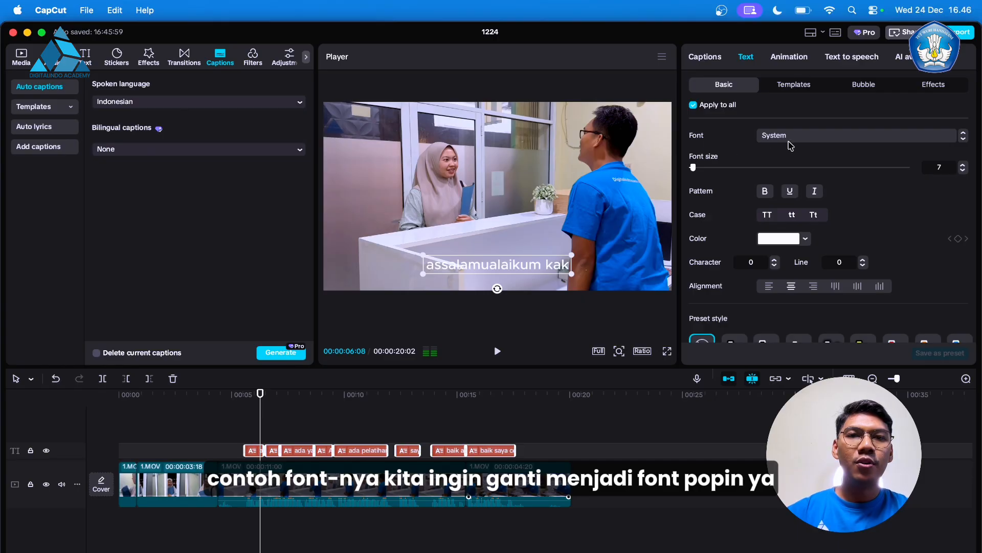
click(793, 144)
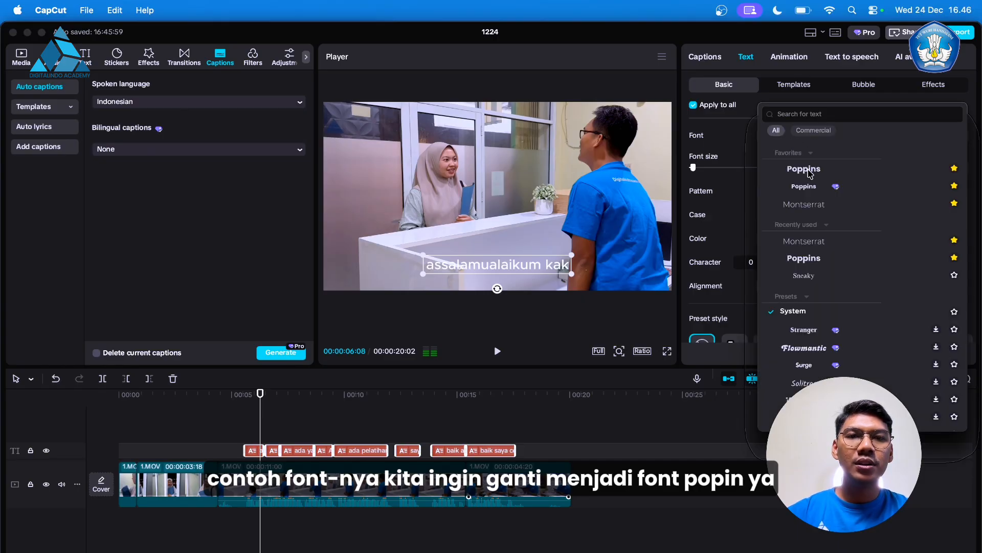
click(810, 173)
Add a black background in the second style to all captions and set its opacity to 70%
scroll(762, 229, down, 3)
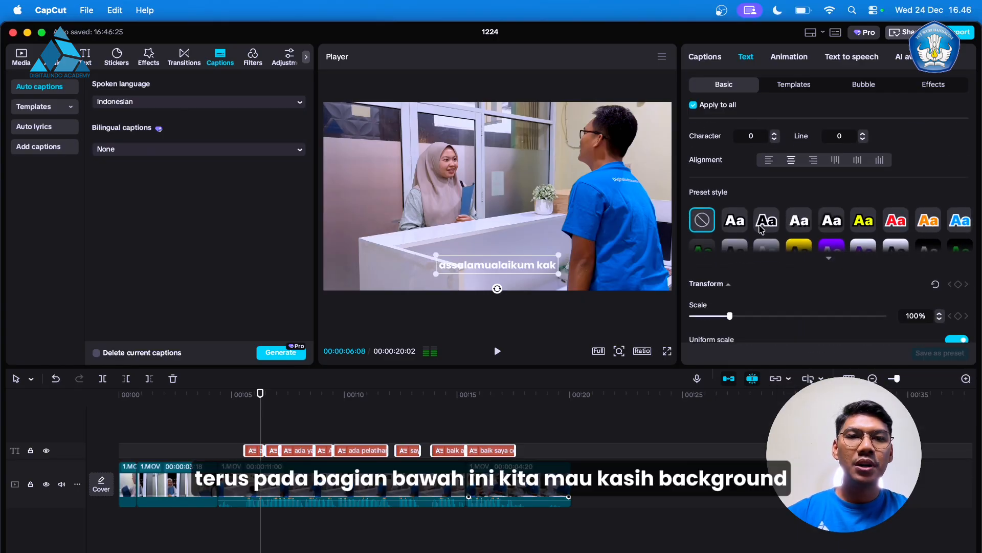
scroll(762, 229, down, 10)
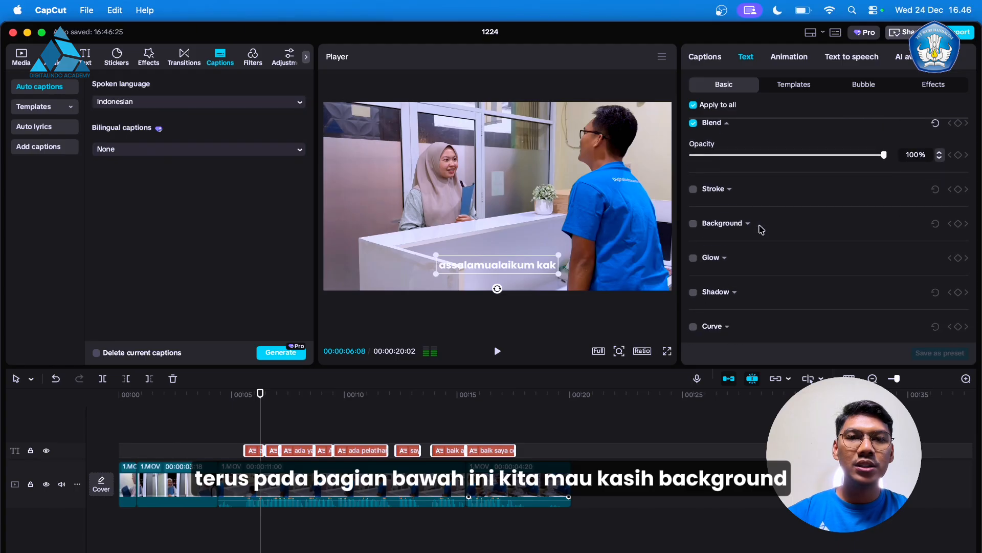
click(694, 223)
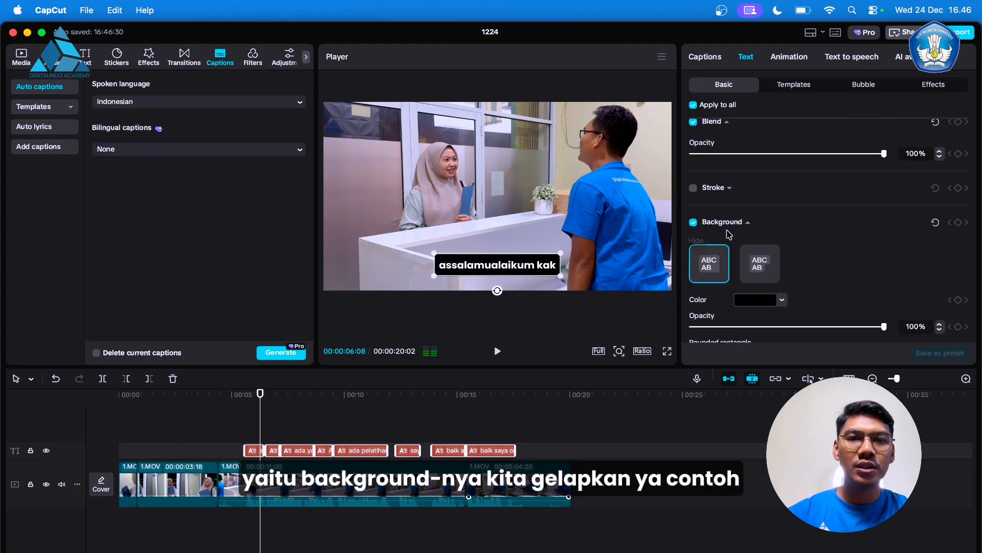
click(767, 271)
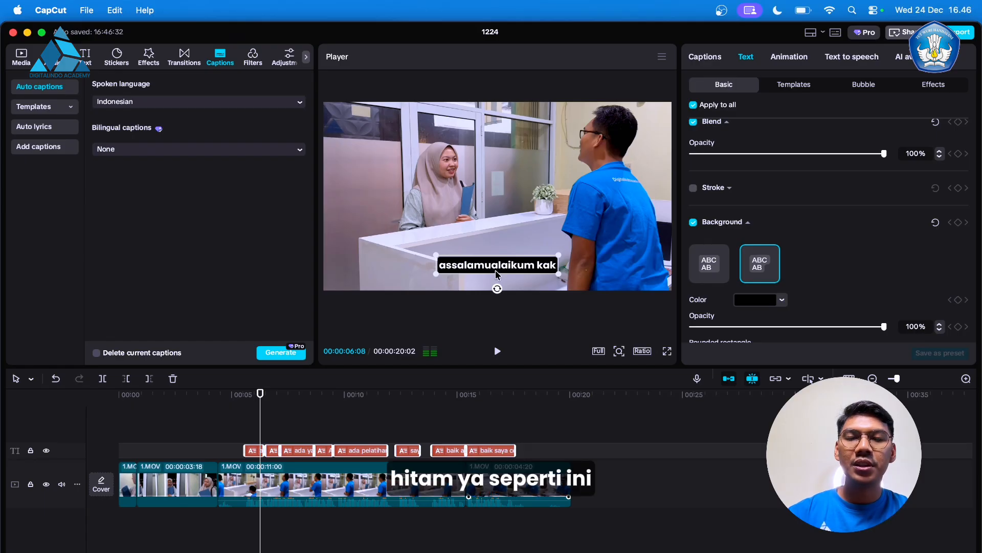
scroll(752, 247, down, 5)
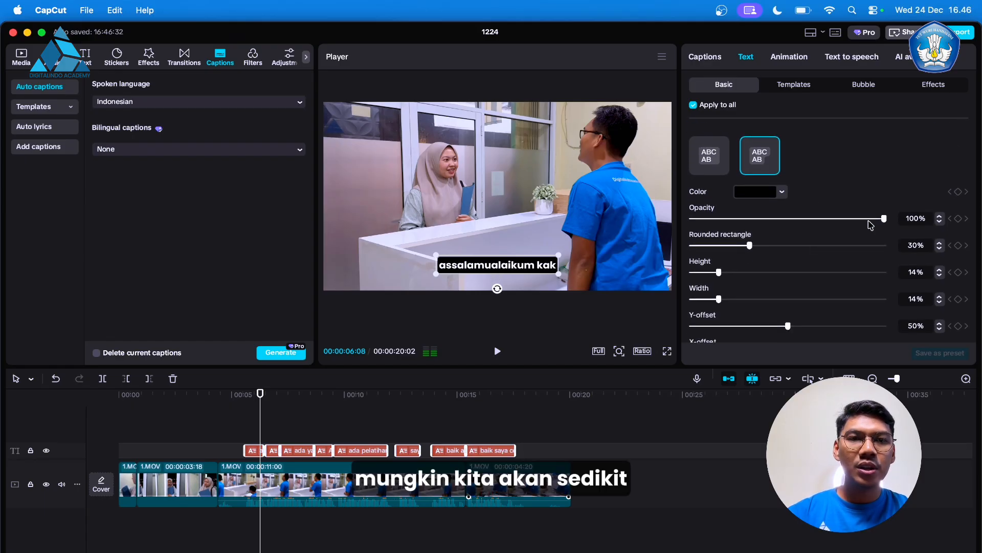
drag(885, 220, 828, 221)
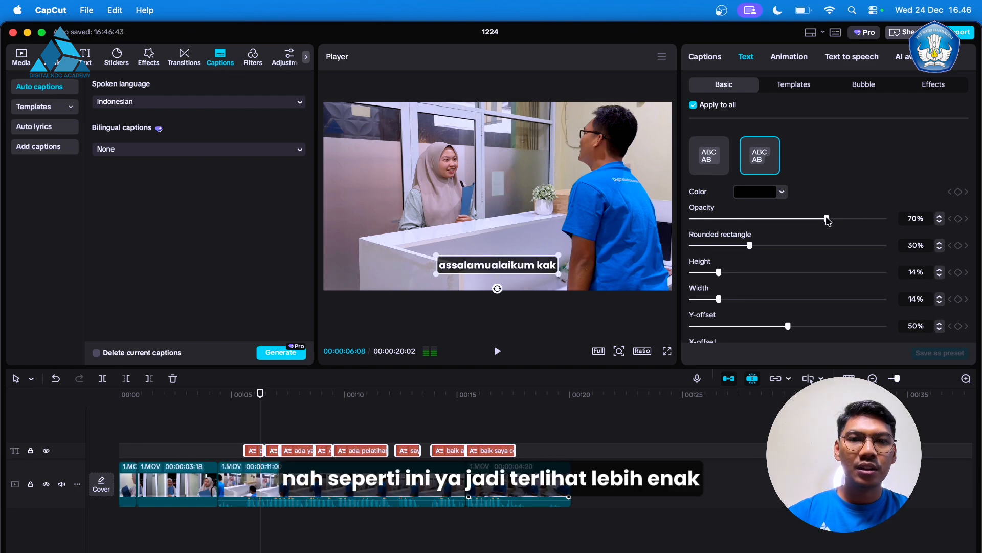
Play back the captioned scene from about five seconds on to check the restyled subtitles
click(231, 437)
key(space)
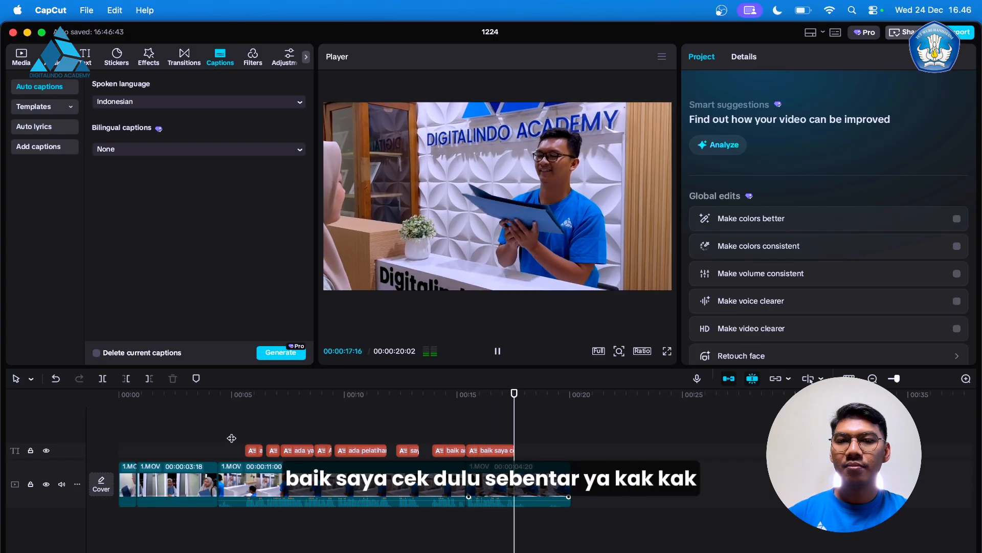
key(space)
Review the caption wording along the timeline, including the editable text of the caption "ada pelatihan content creator dari media sosial"
click(292, 435)
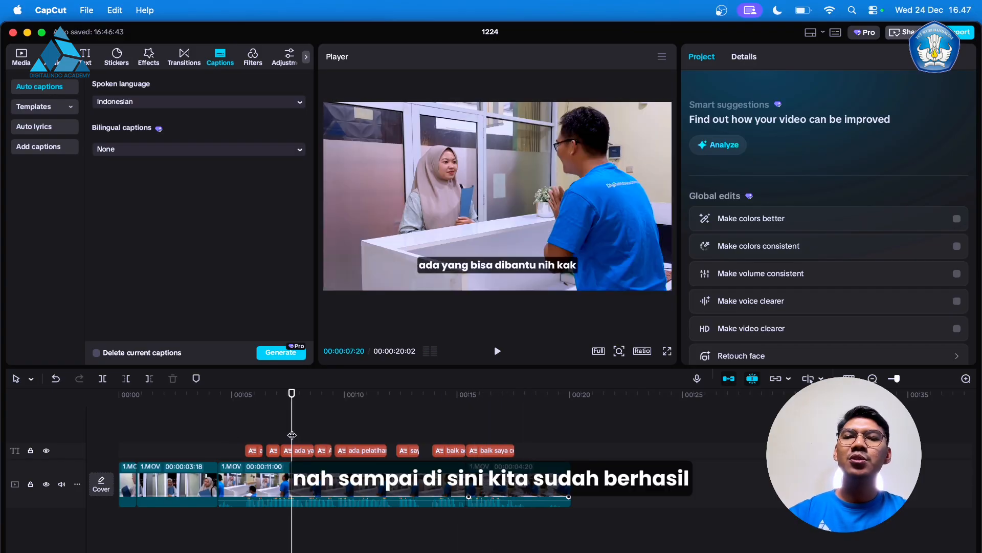
click(310, 435)
click(296, 434)
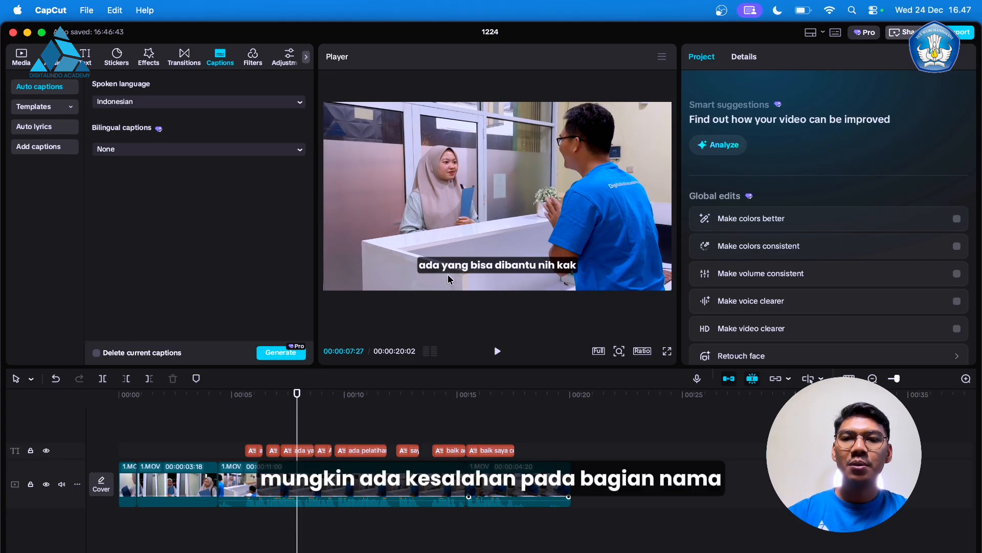
drag(297, 433, 349, 432)
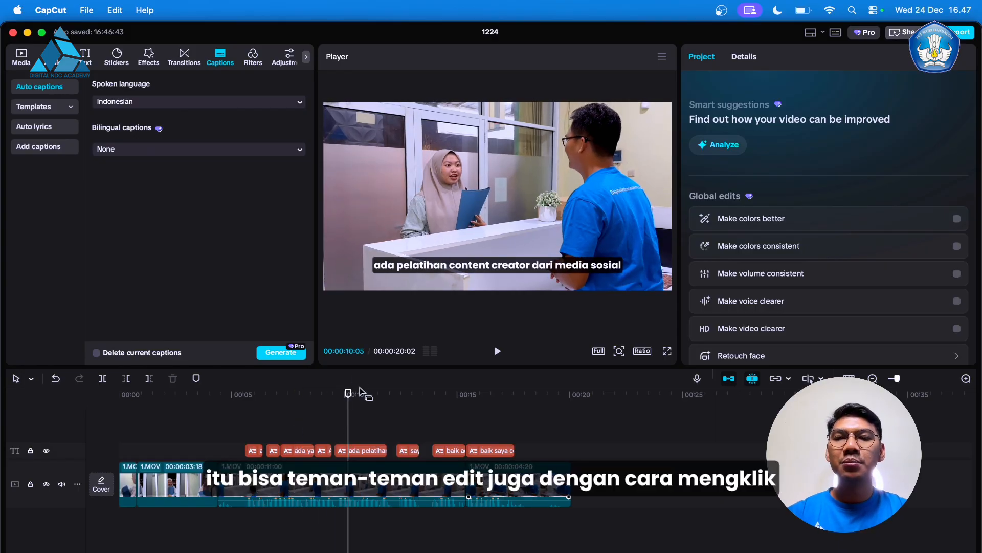
click(355, 451)
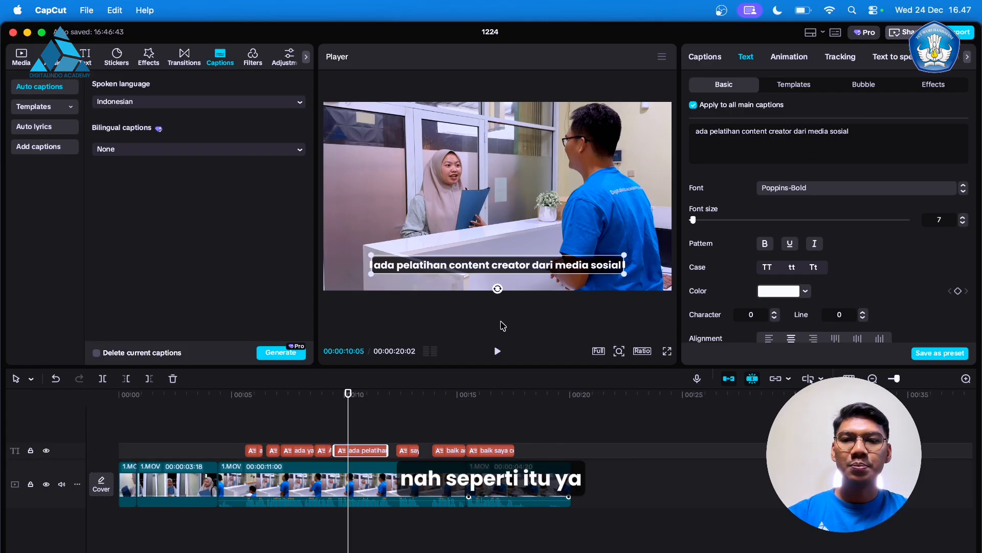
drag(347, 435, 487, 432)
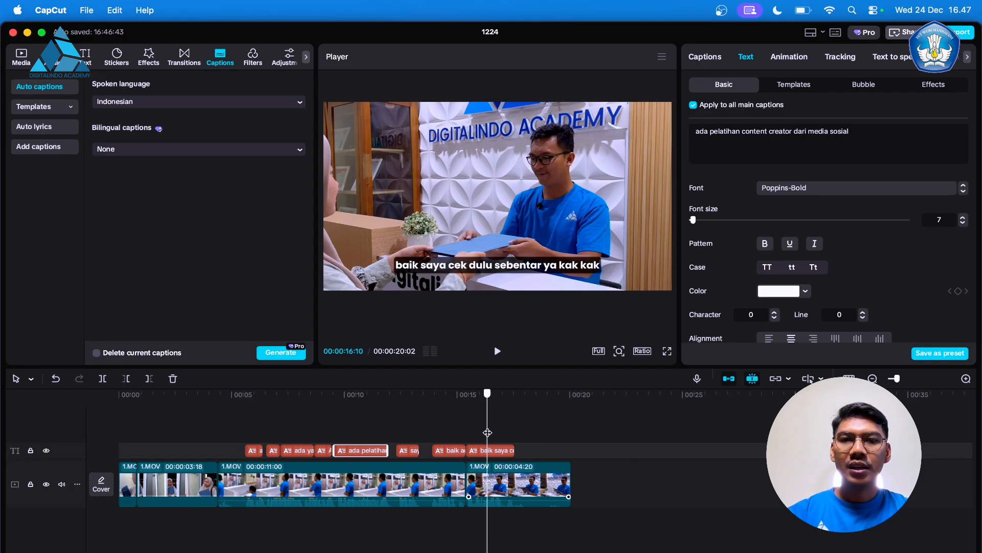
Add the Comic Cut transition at the cut between the second and third segments
click(226, 438)
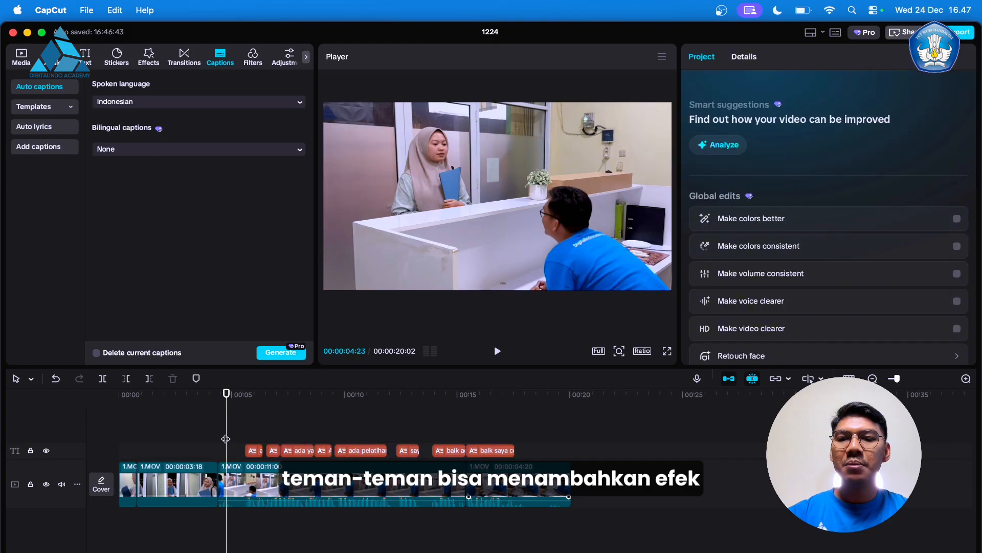
drag(226, 438, 219, 438)
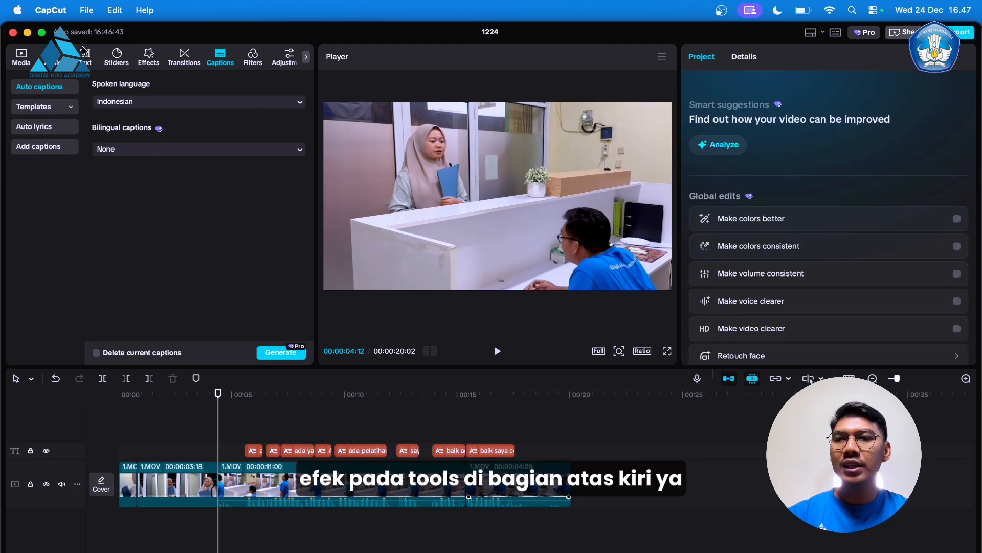
click(184, 56)
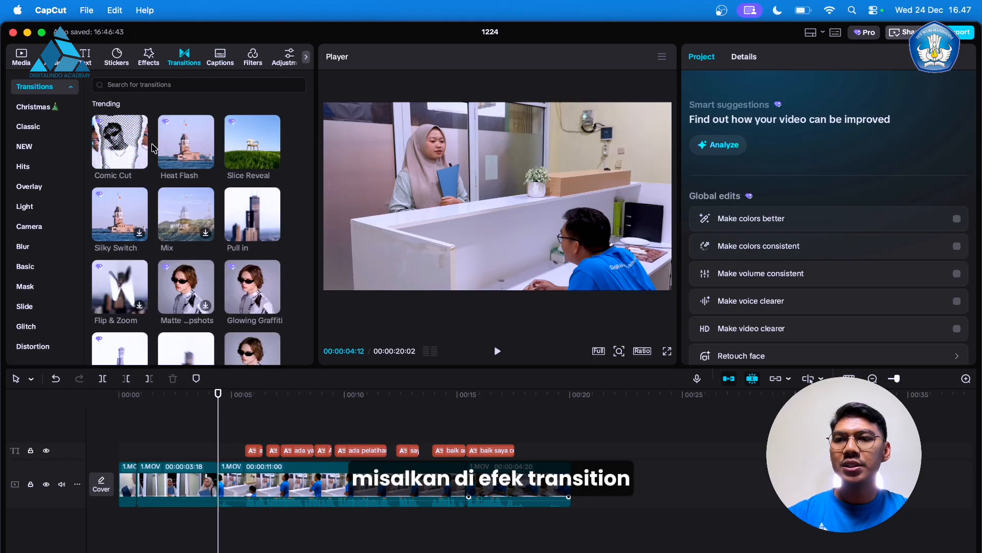
drag(119, 172, 129, 387)
drag(142, 435, 215, 476)
click(192, 443)
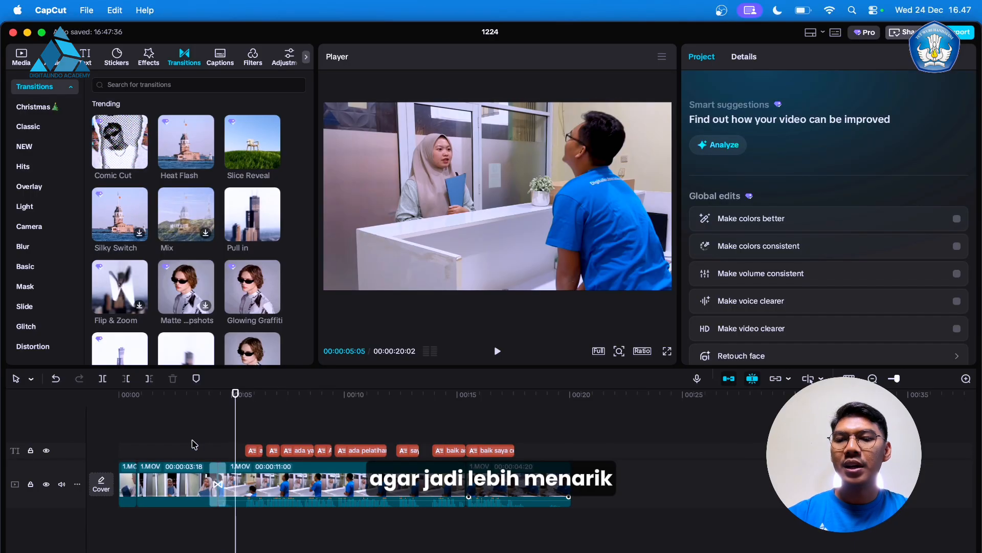
Play back the Comic Cut transition between the second and third segments, and remove it from the cut
click(193, 446)
key(space)
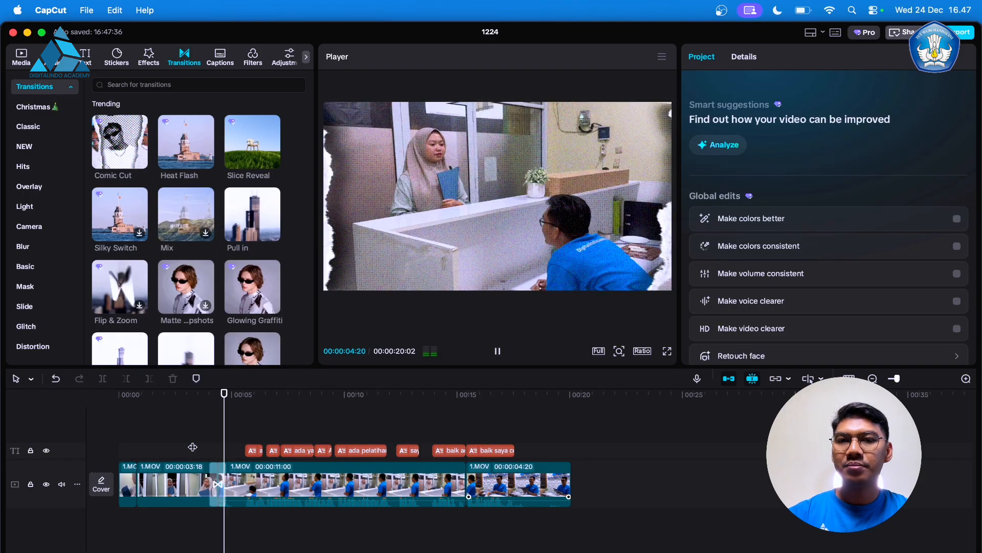
key(space)
click(218, 478)
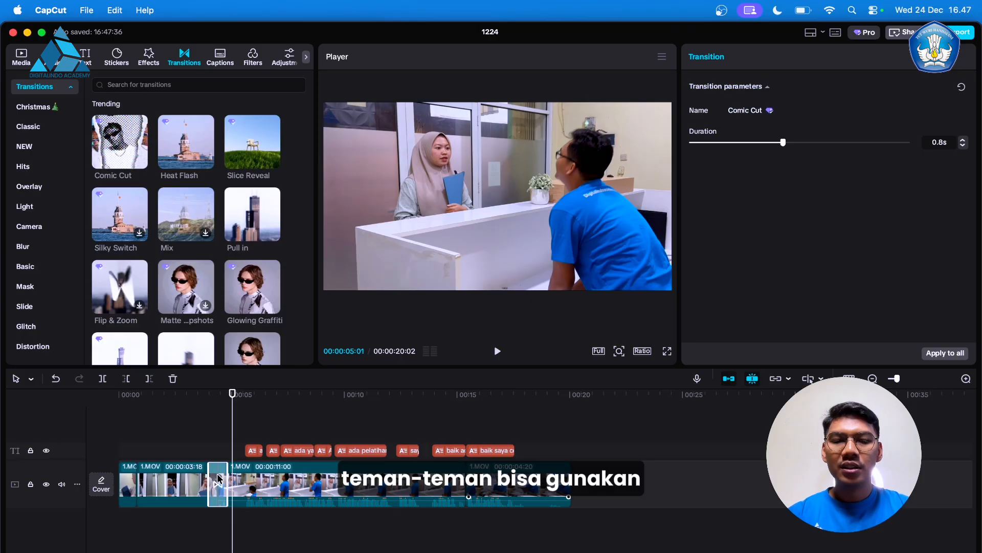
key(Delete)
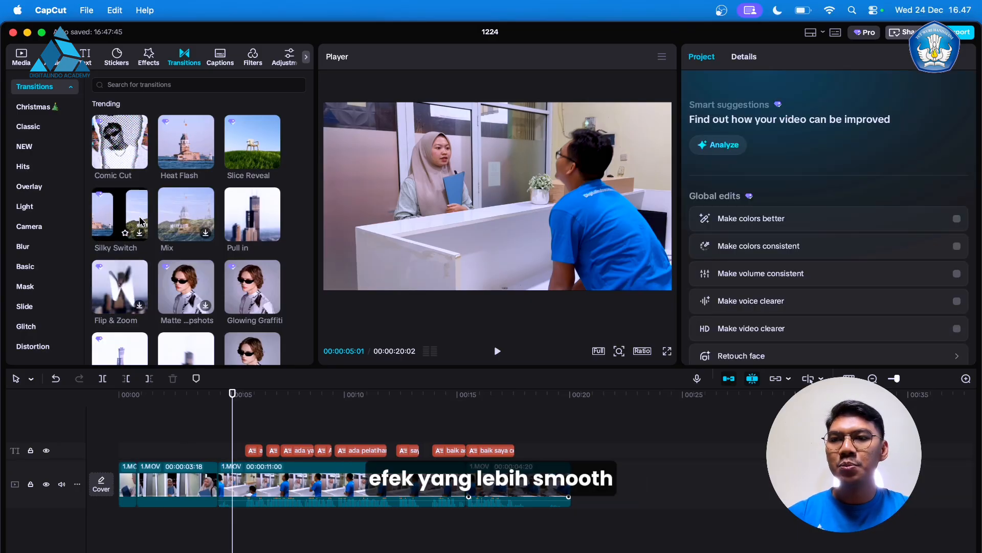
Search the transitions for "fade in" and add Black Fade at the cut between the second and third segments
click(135, 85)
text(fade)
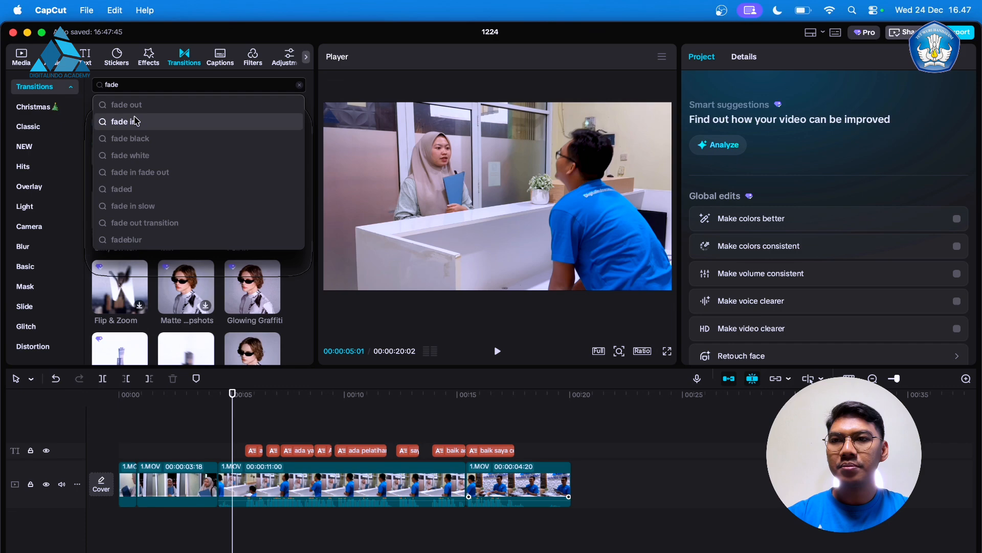
click(136, 121)
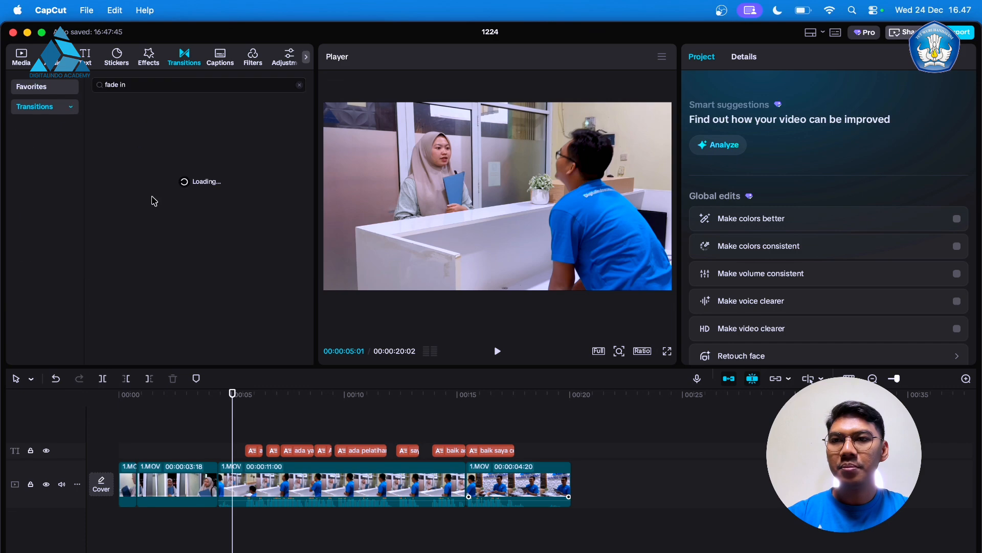
drag(131, 127, 218, 478)
Play back the footage from about three seconds on to check the Black Fade transition
click(190, 441)
key(space)
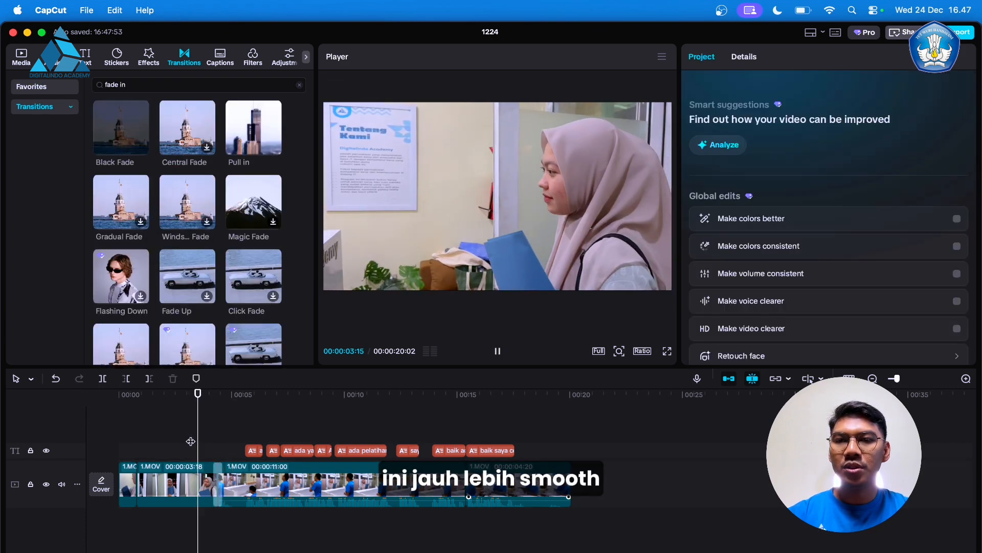
key(space)
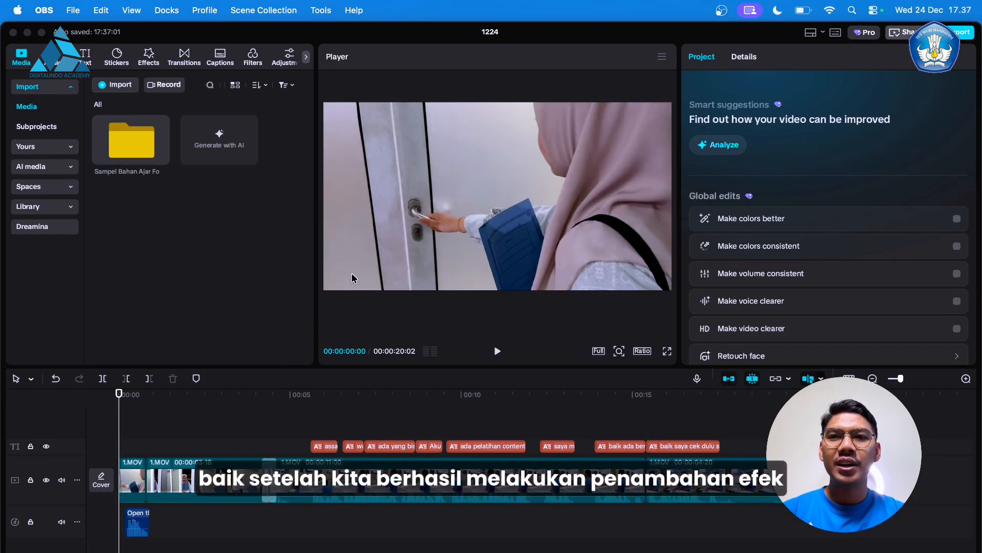
Add a custom adjustment layer at the start of the timeline and extend it to the end of the video
click(245, 238)
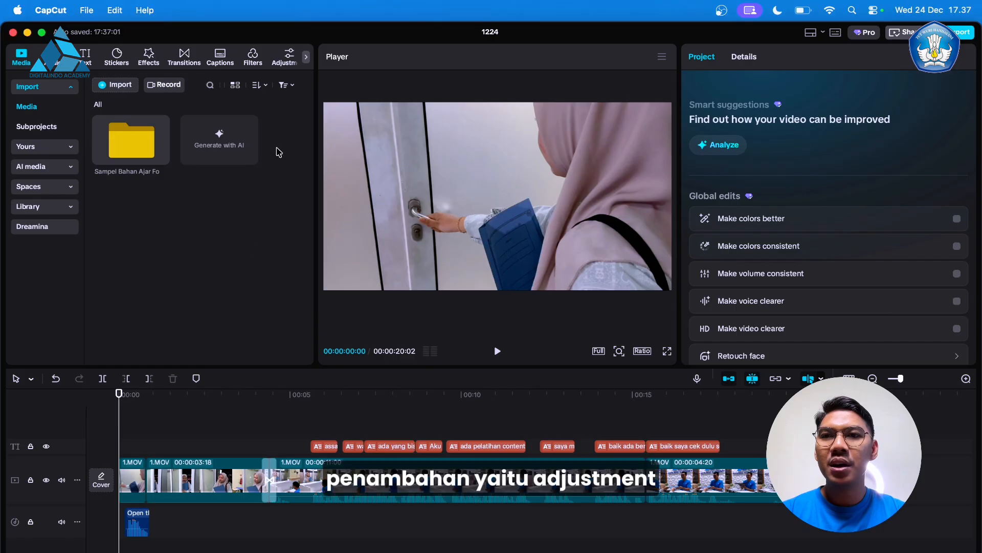
click(287, 58)
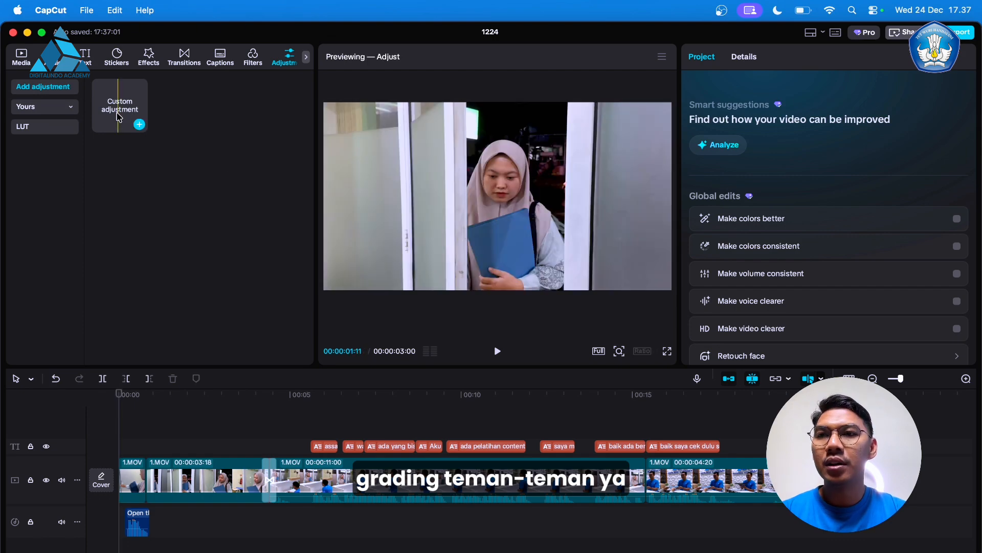
drag(118, 128, 126, 429)
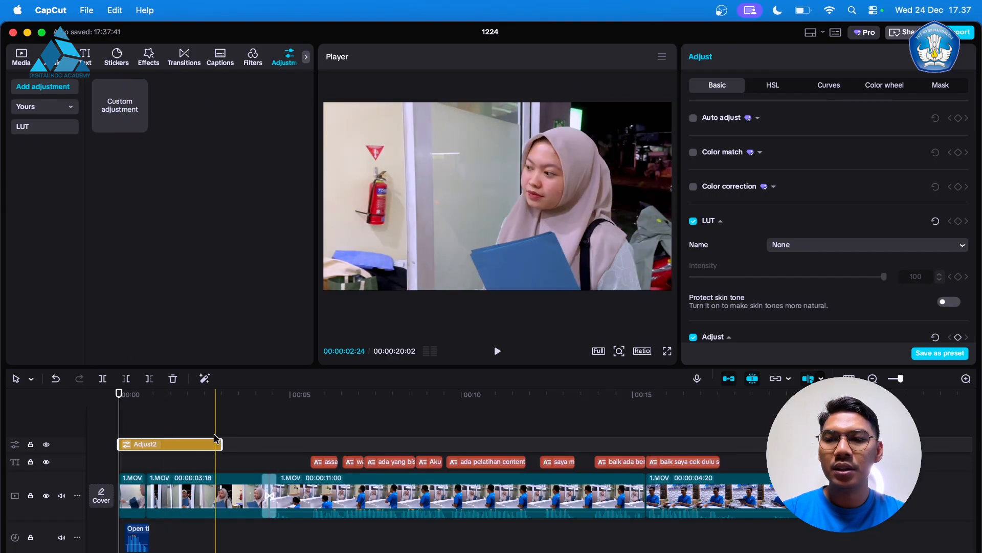
drag(222, 444, 807, 444)
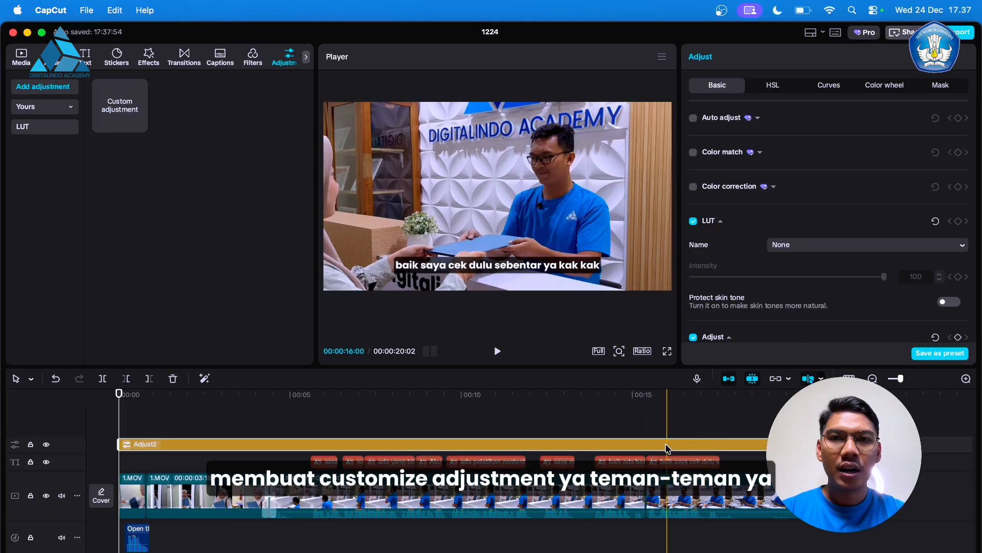
Set the adjustment layer's temperature to -21 and saturation to 11, previewing the frame at about 3 seconds
click(235, 419)
click(256, 445)
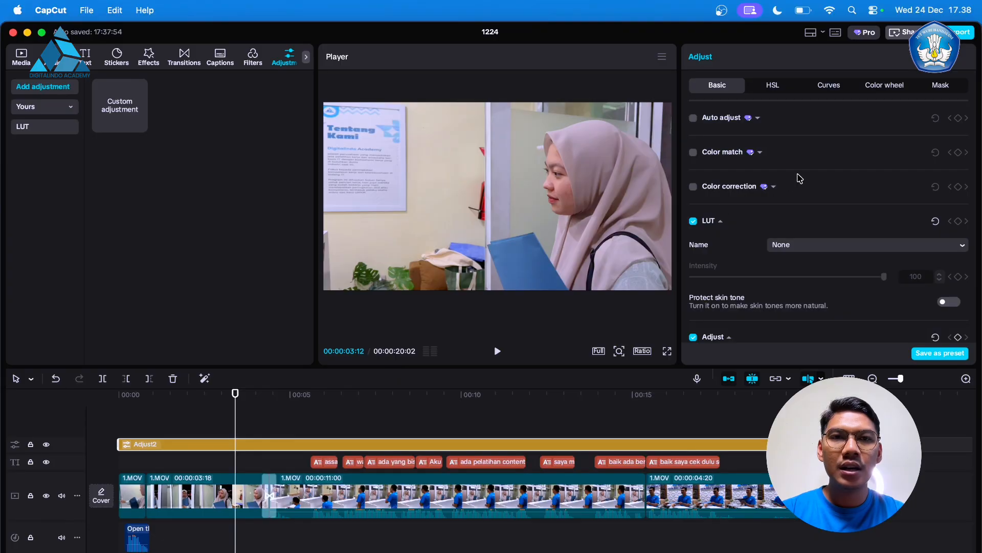
scroll(800, 178, down, 1)
scroll(799, 178, down, 1)
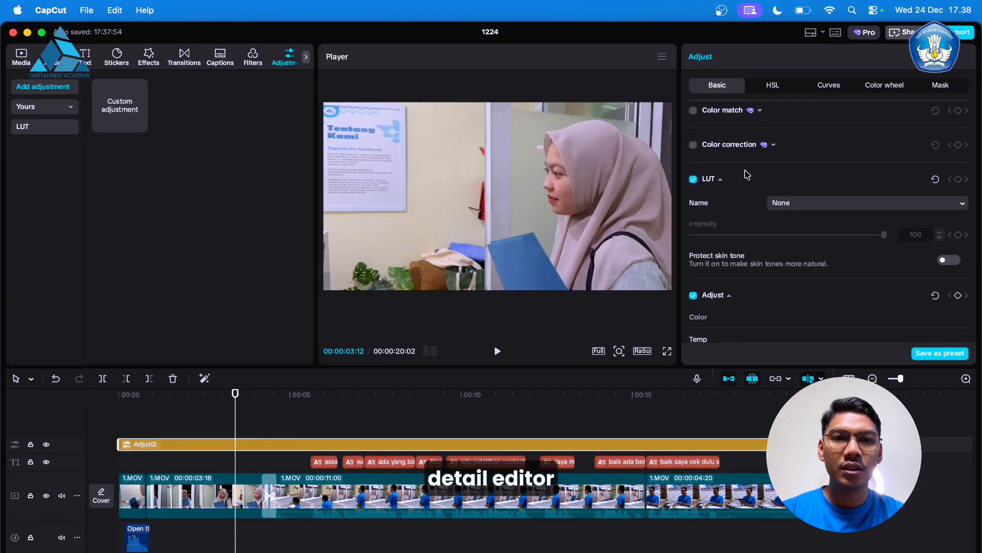
scroll(684, 171, down, 5)
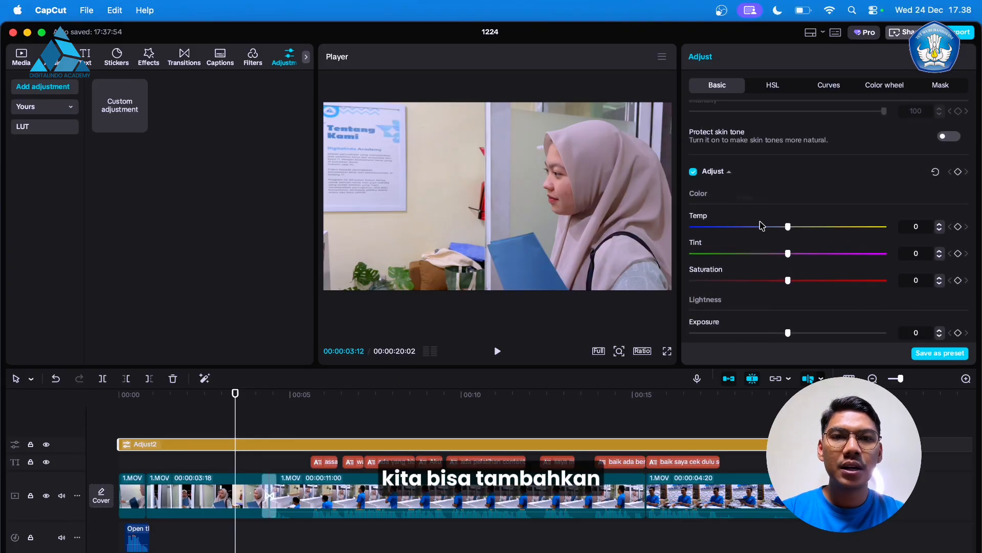
scroll(791, 236, down, 4)
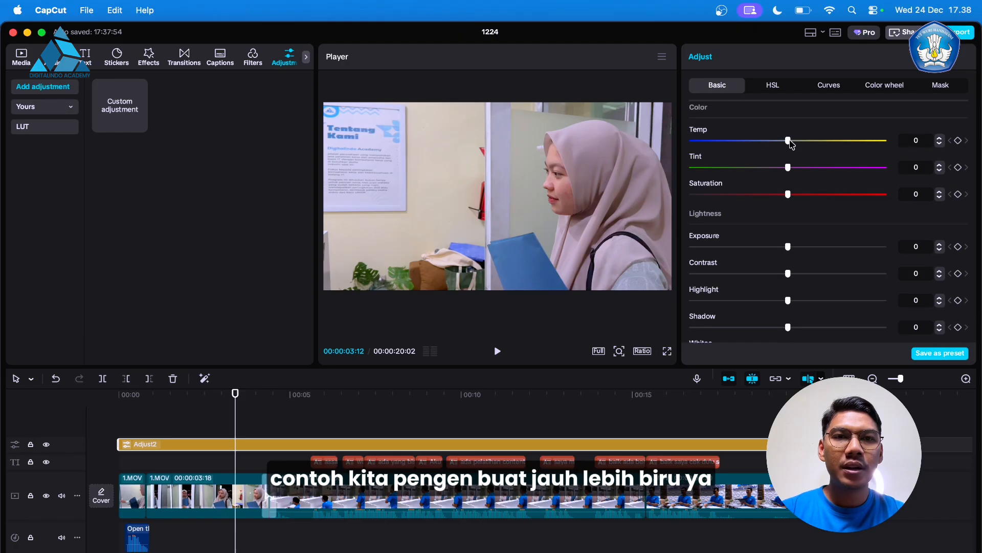
mouse_move(787, 140)
mouse_down()
mouse_move(756, 140)
mouse_move(770, 142)
mouse_up()
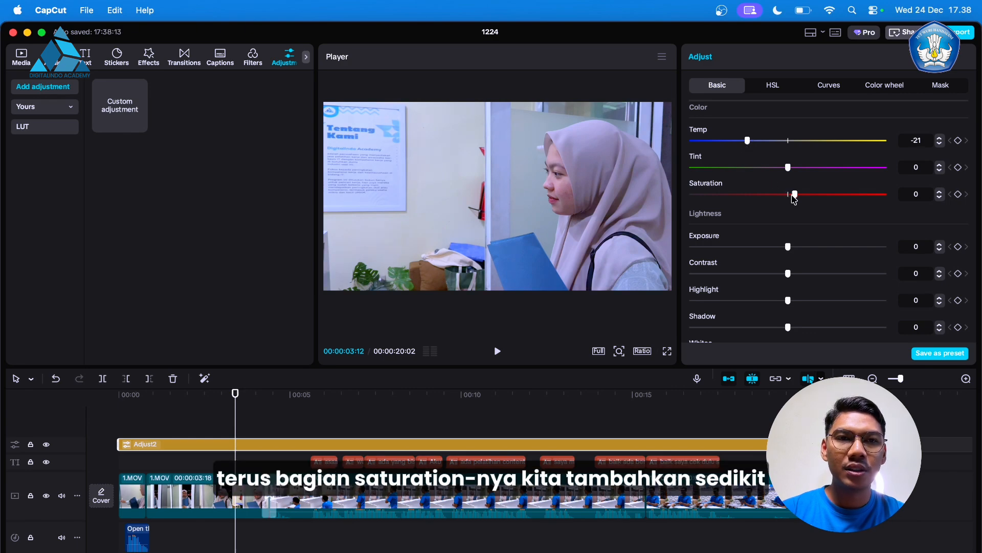
drag(807, 199, 810, 197)
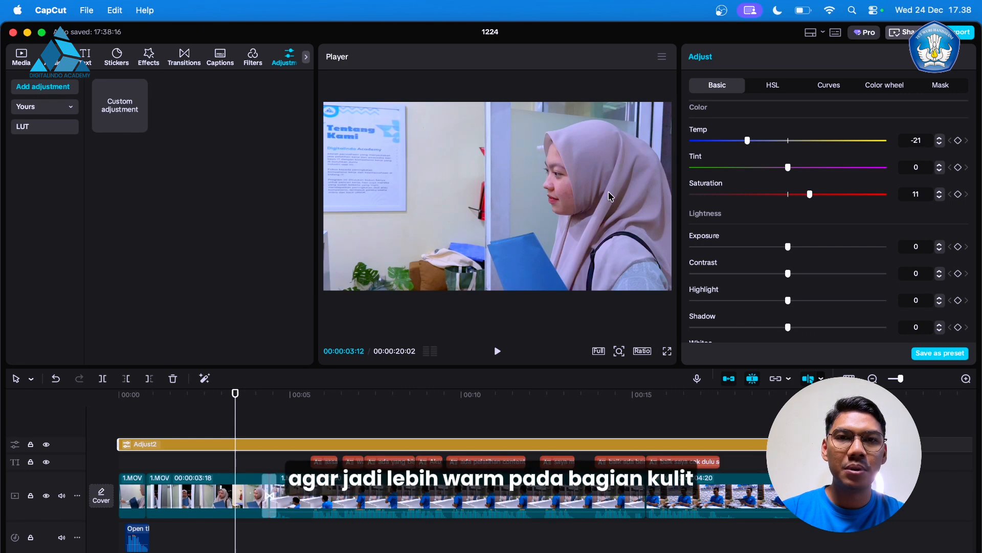
Set the adjustment layer's exposure to 4, contrast to 4, shadow to -4, whites to 1, blacks to -4 and brilliance to 5
scroll(782, 251, down, 3)
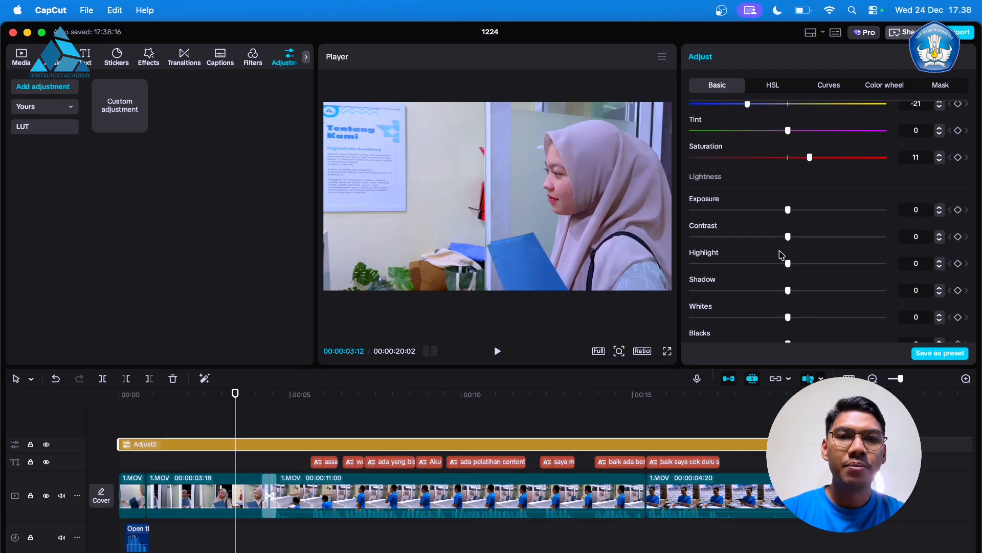
scroll(757, 235, down, 2)
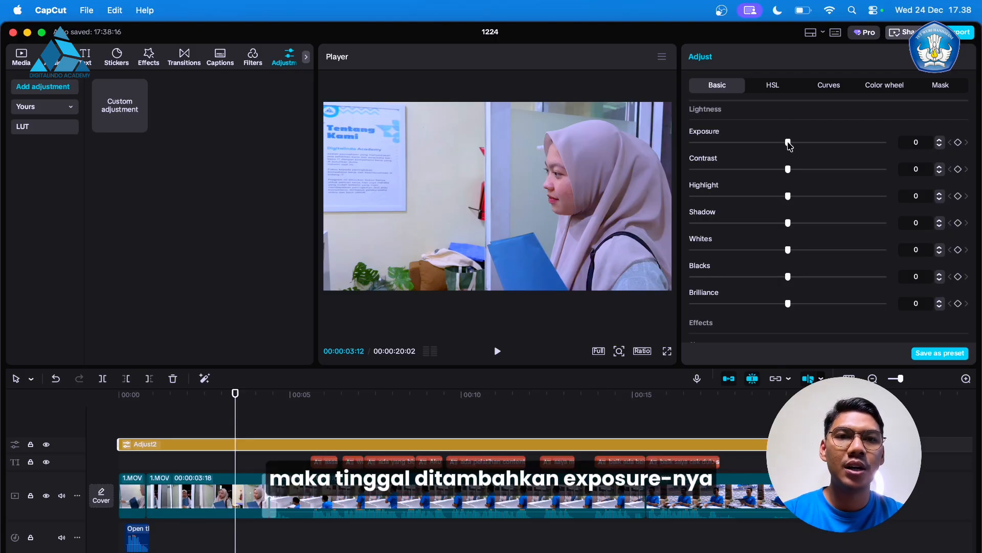
mouse_move(788, 143)
mouse_down()
mouse_move(793, 170)
mouse_move(794, 143)
mouse_up()
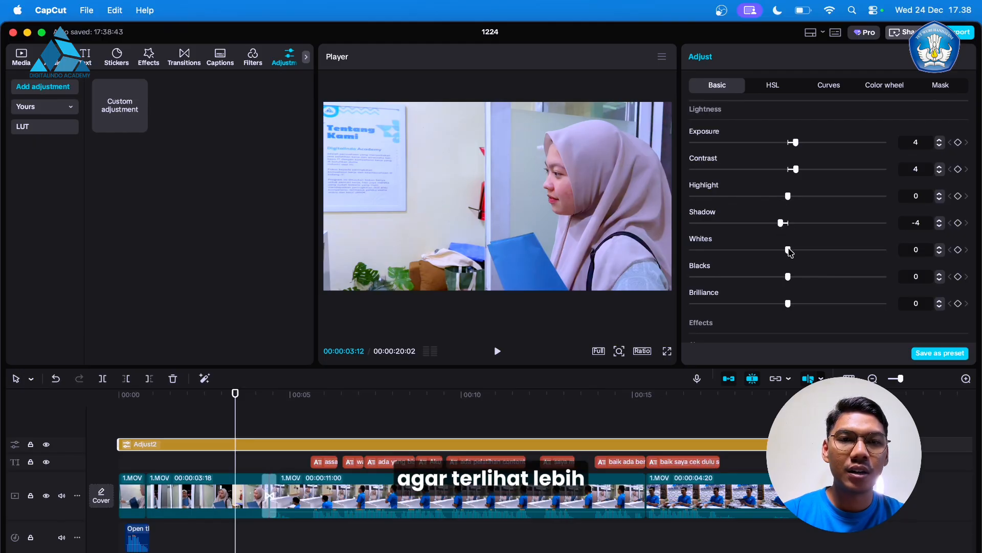
mouse_move(789, 250)
mouse_down()
mouse_move(800, 249)
mouse_move(787, 249)
mouse_up()
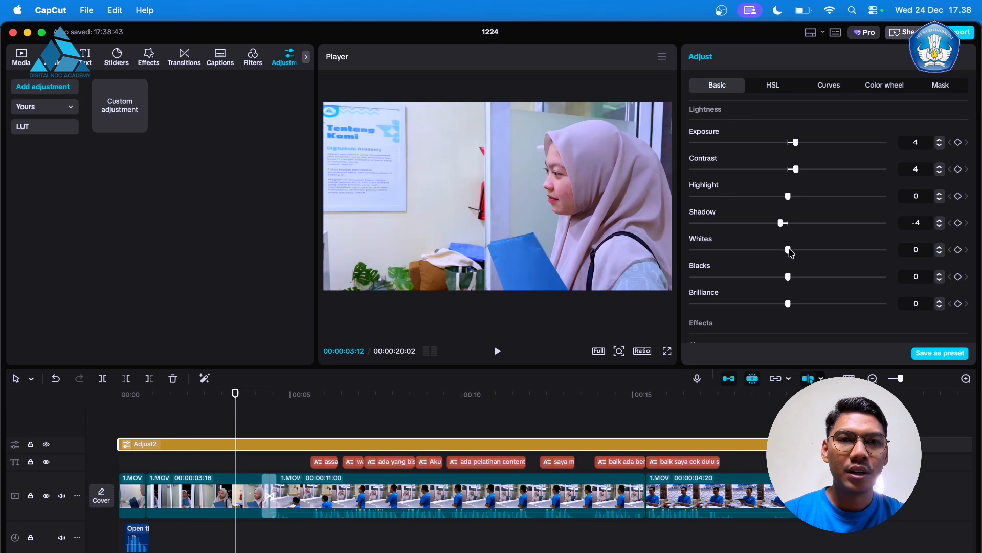
click(940, 247)
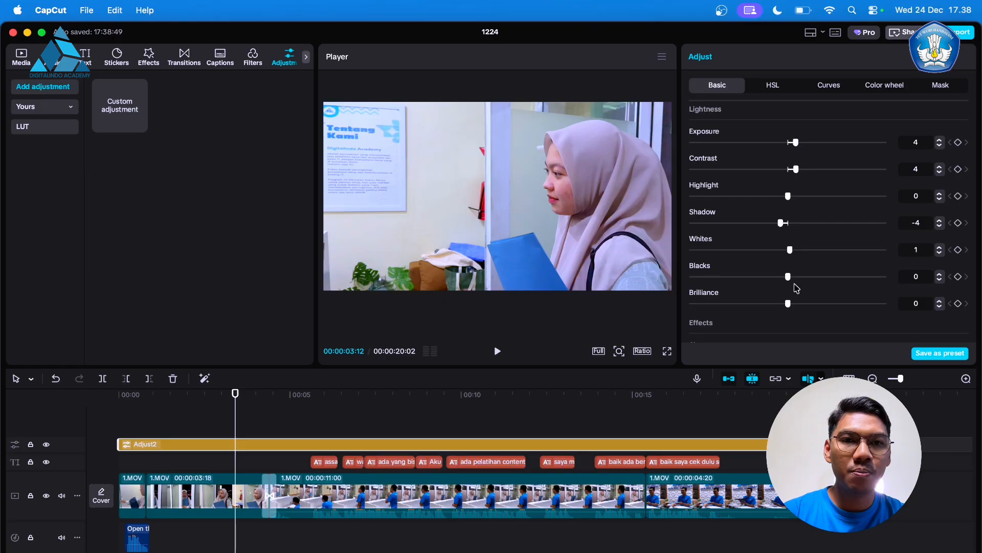
mouse_move(787, 279)
mouse_down()
mouse_move(778, 280)
mouse_move(797, 304)
mouse_up()
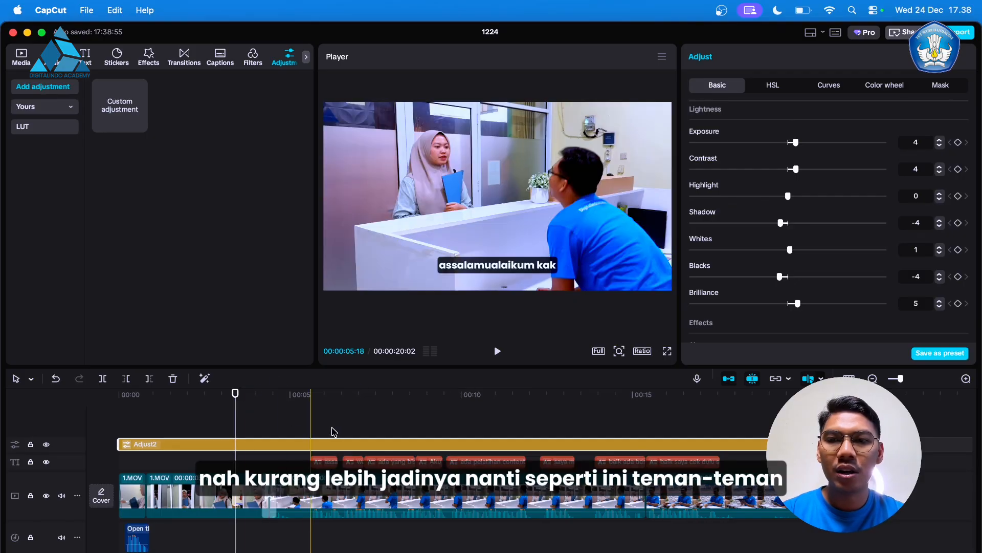
Shorten the adjustment layer to end at the Black Fade transition and play across its end to compare graded and ungraded footage
drag(806, 444, 269, 441)
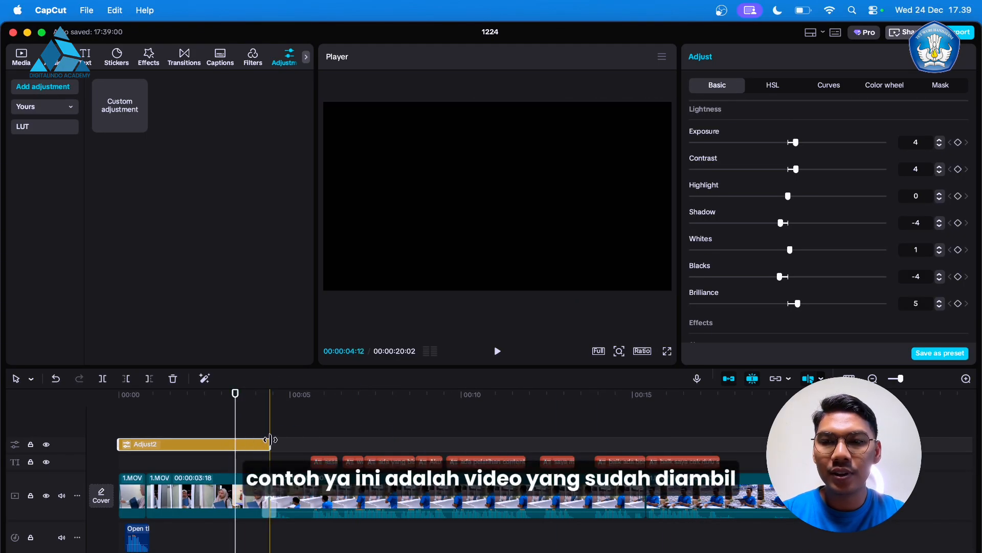
click(172, 428)
key(space)
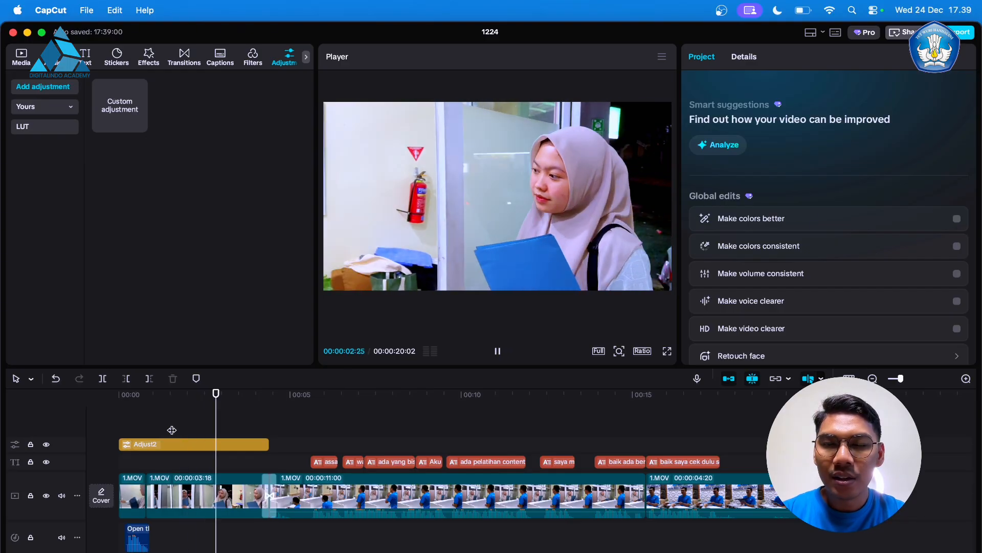
key(space)
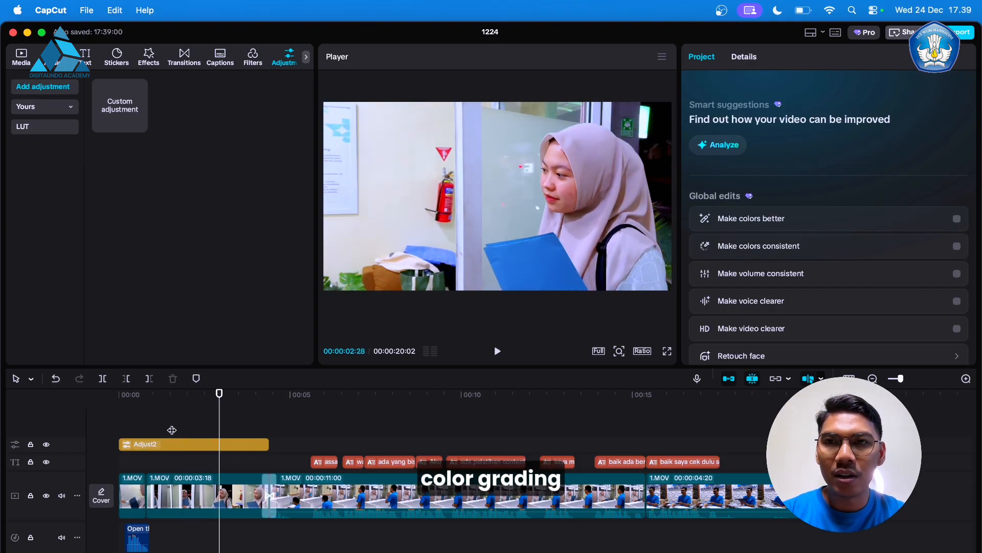
key(space)
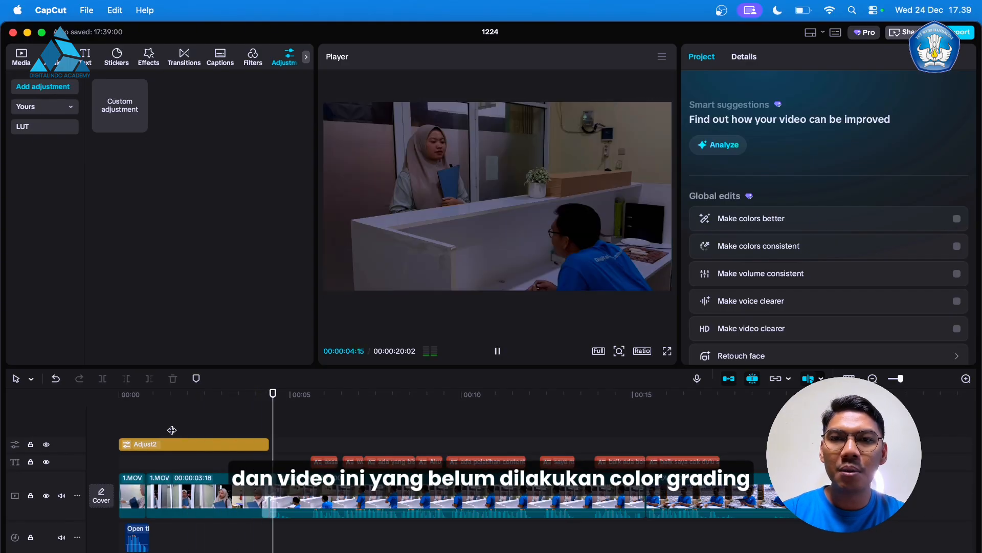
key(space)
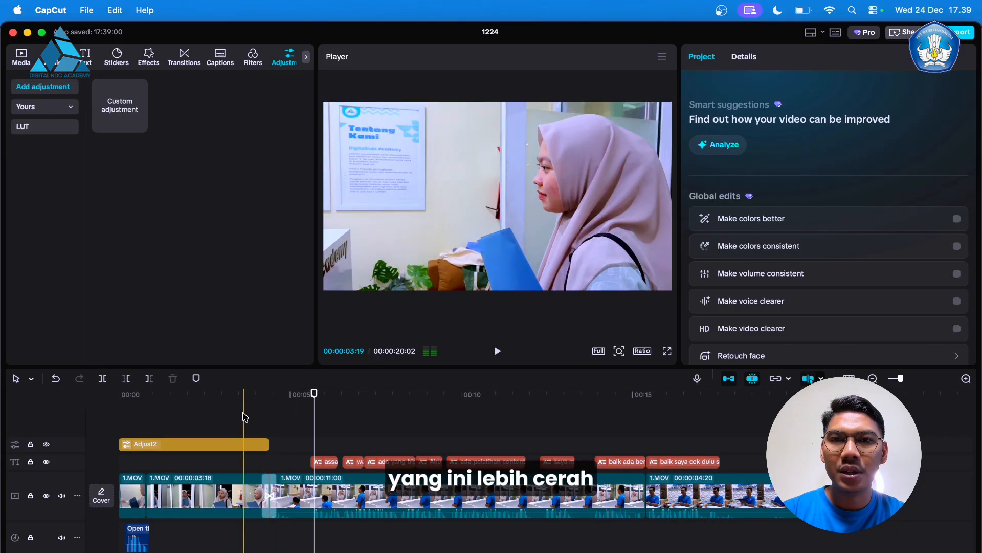
click(299, 429)
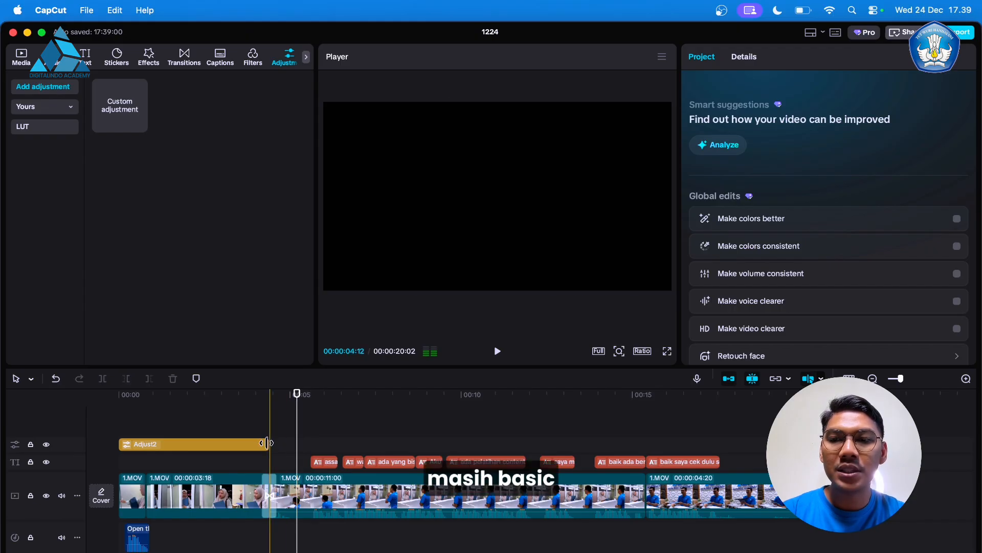
Extend the adjustment layer again so the colour grading covers the whole video
drag(267, 442, 447, 442)
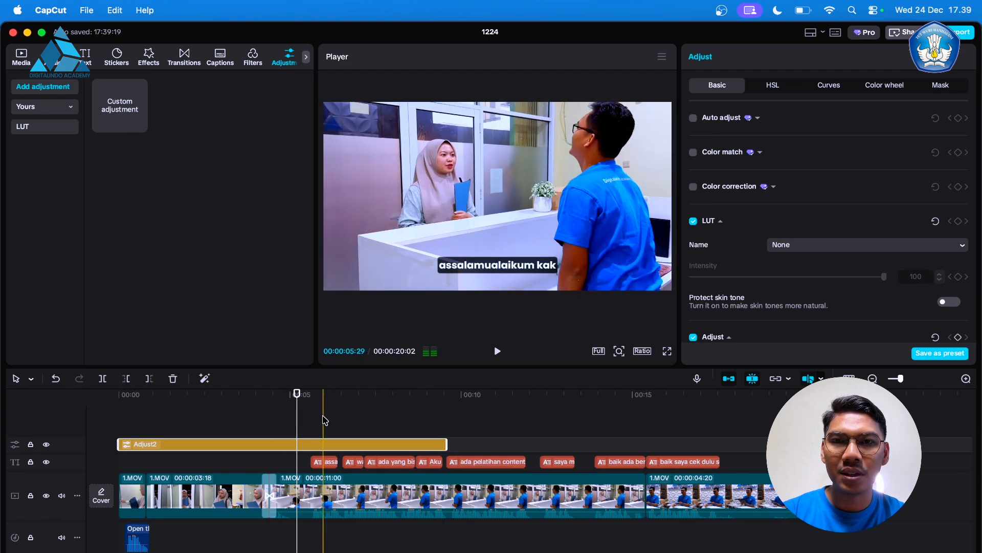
drag(447, 443, 545, 443)
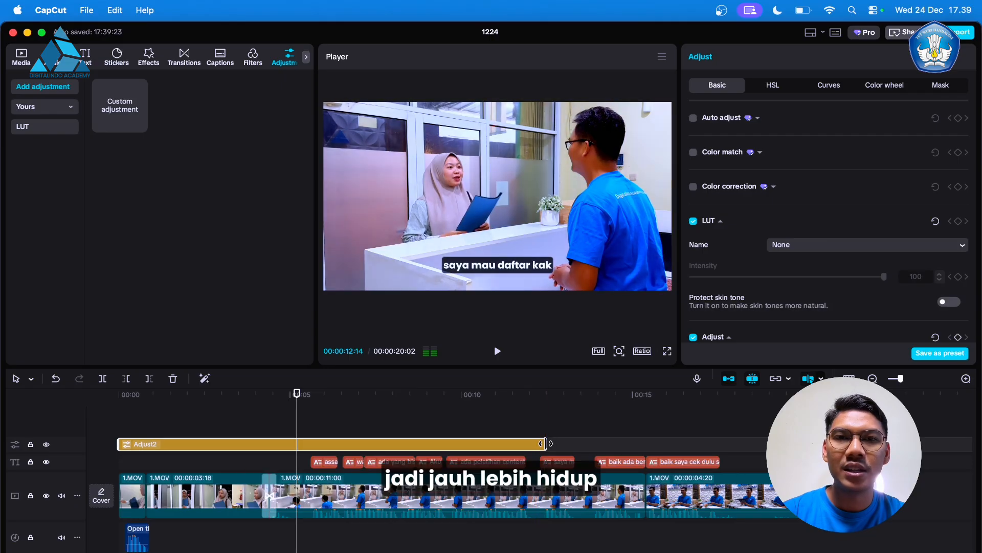
drag(545, 443, 801, 443)
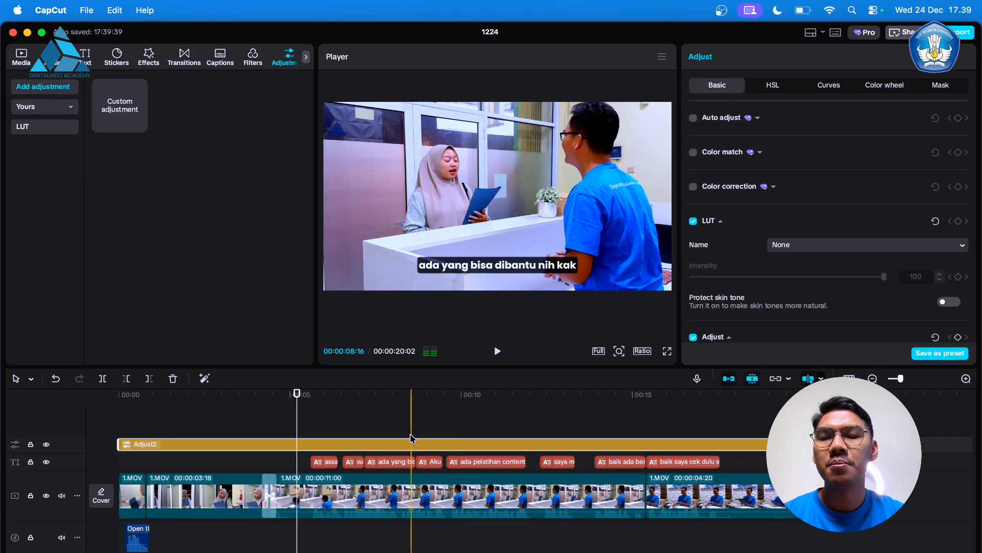
Return the playhead to the start and open the export settings, naming the video Pelatihan 1 and saving it in the Movies folder
click(261, 421)
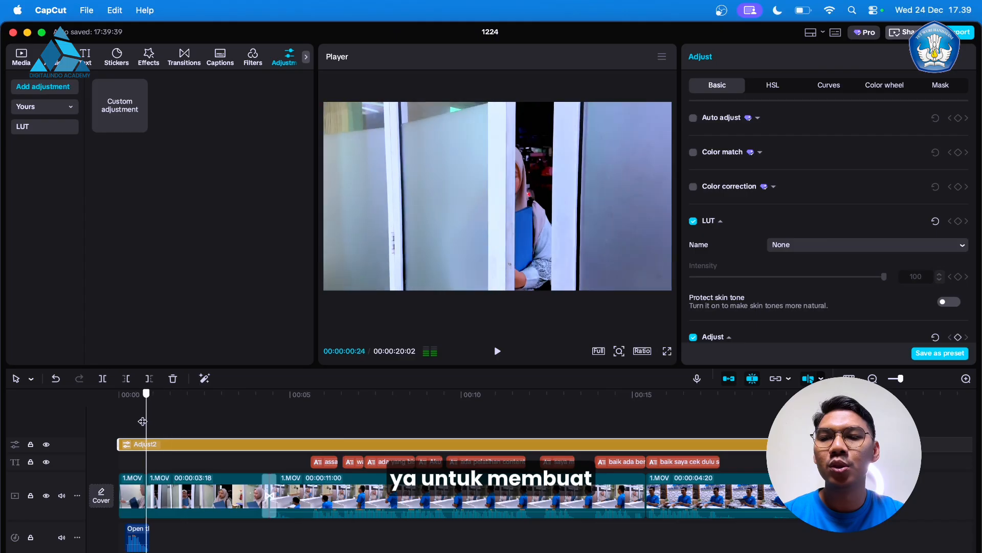
click(118, 420)
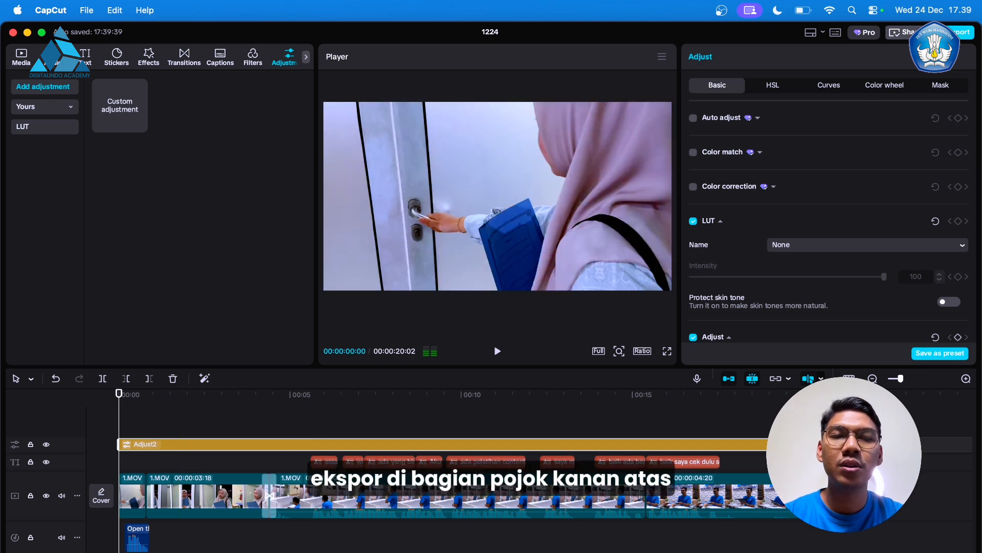
click(962, 31)
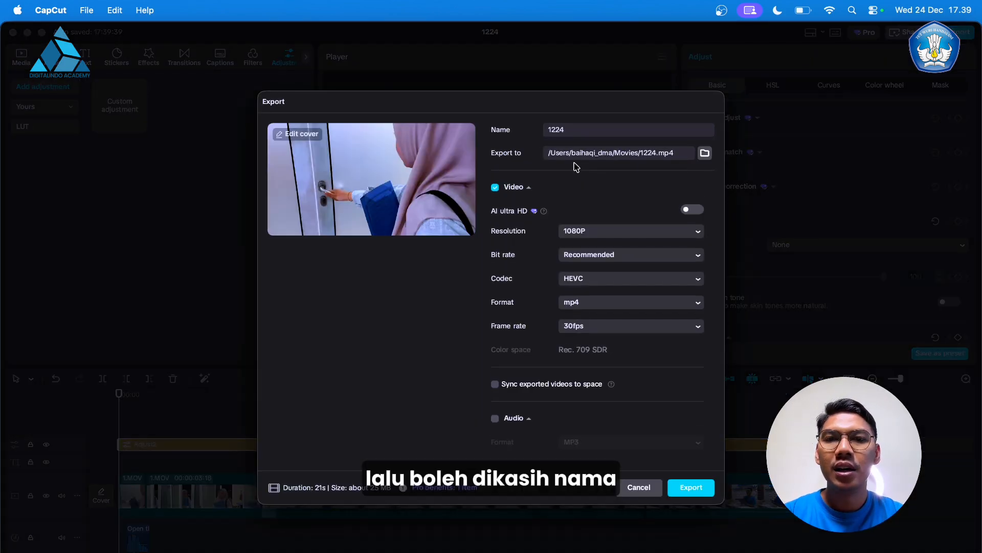
double_click(575, 135)
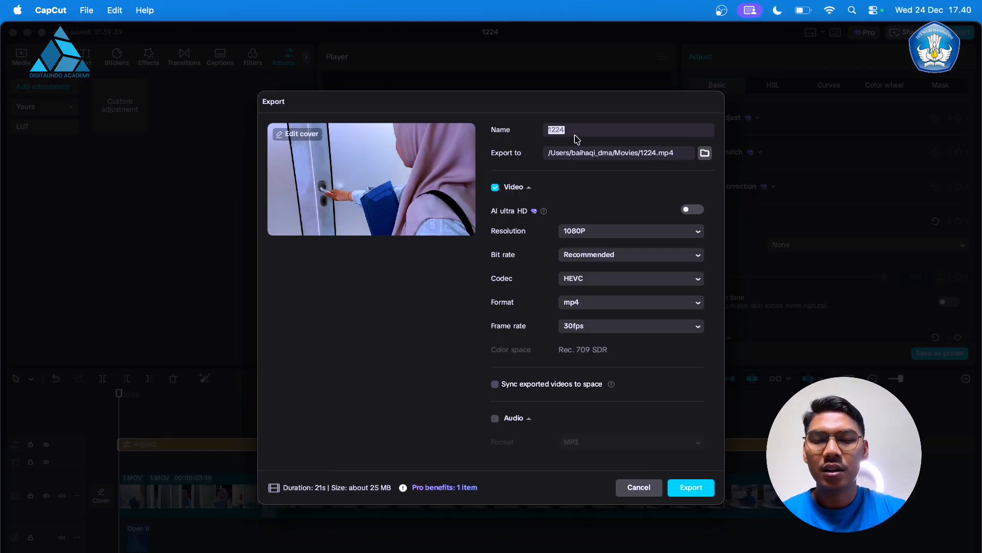
text(Pelatihan 1)
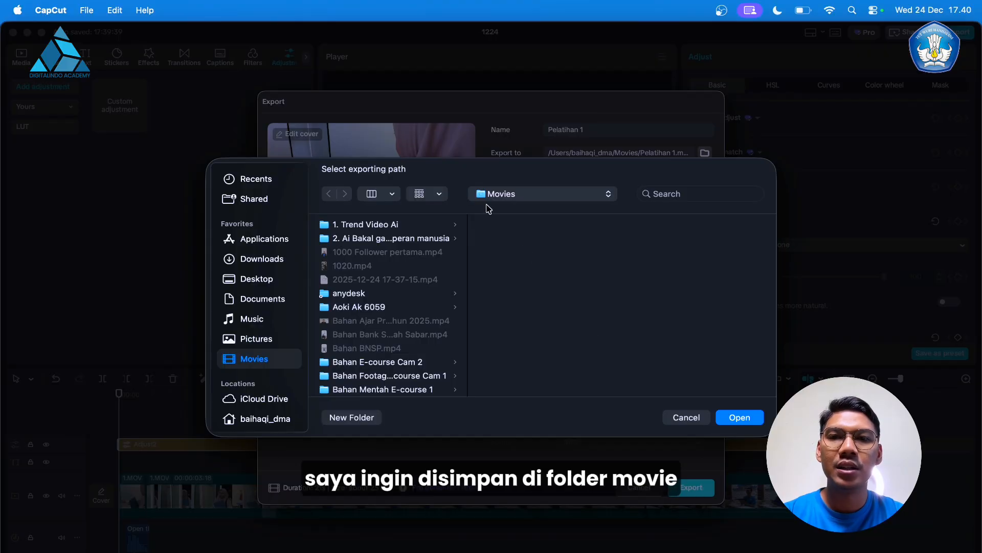
click(735, 418)
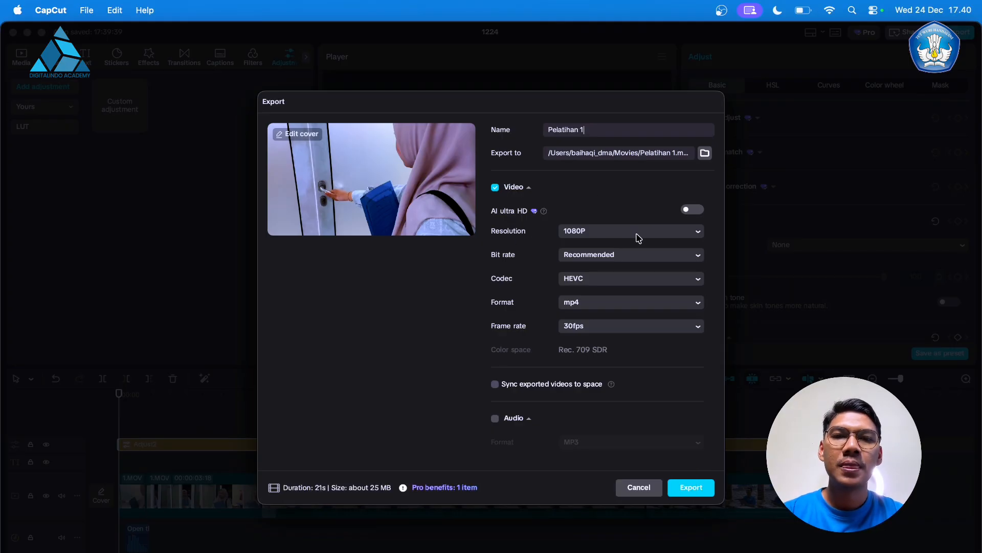
Choose 1080P resolution and mp4 format for the video and export it
click(674, 237)
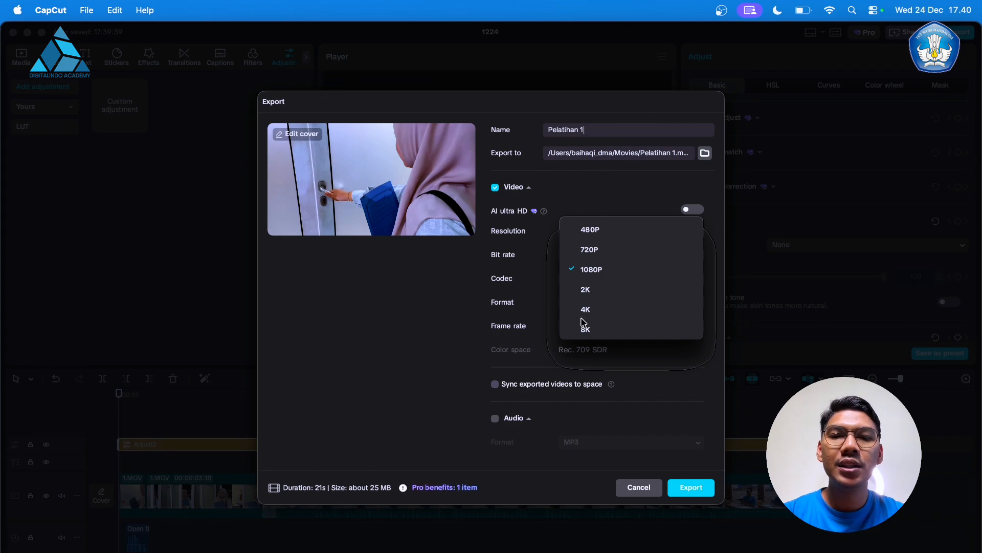
click(602, 270)
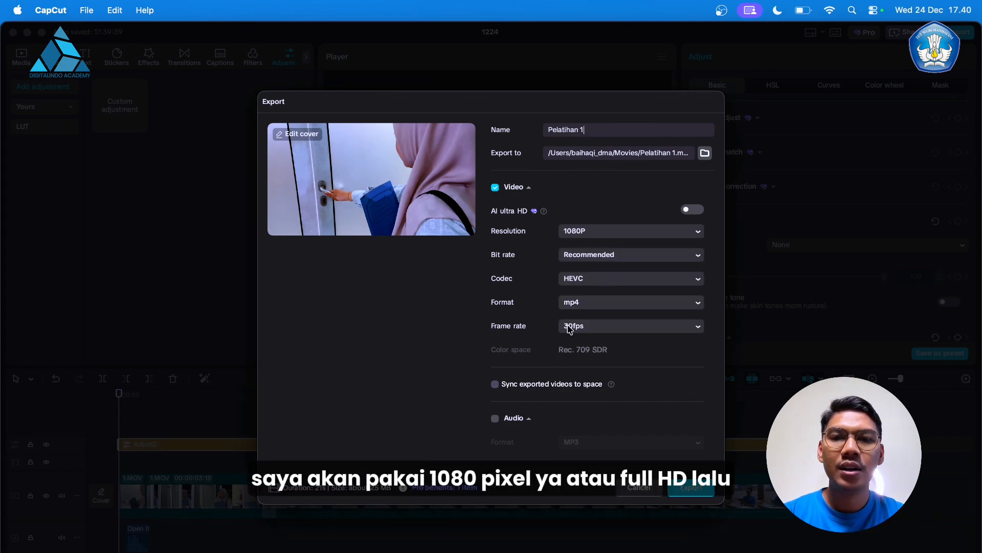
scroll(569, 328, down, 3)
scroll(569, 329, up, 2)
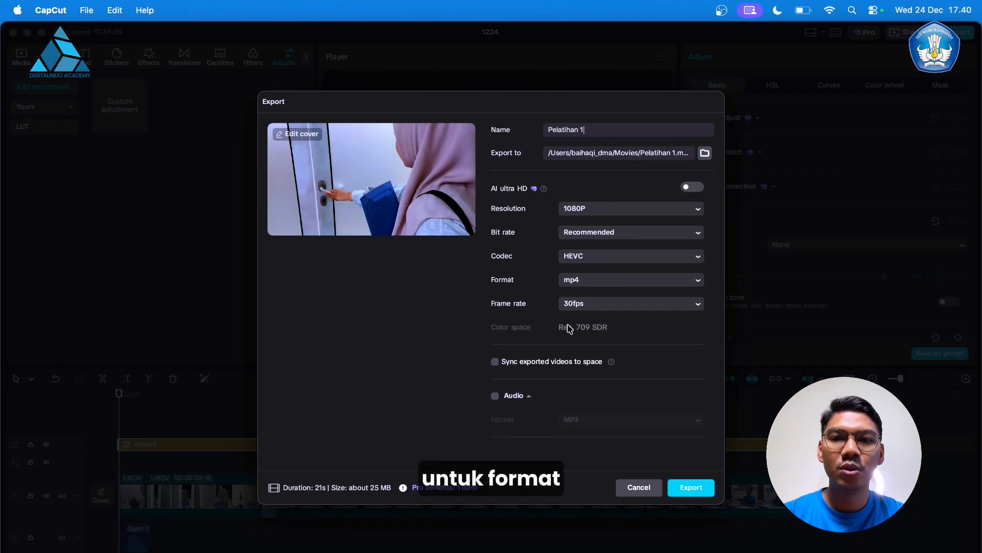
click(606, 285)
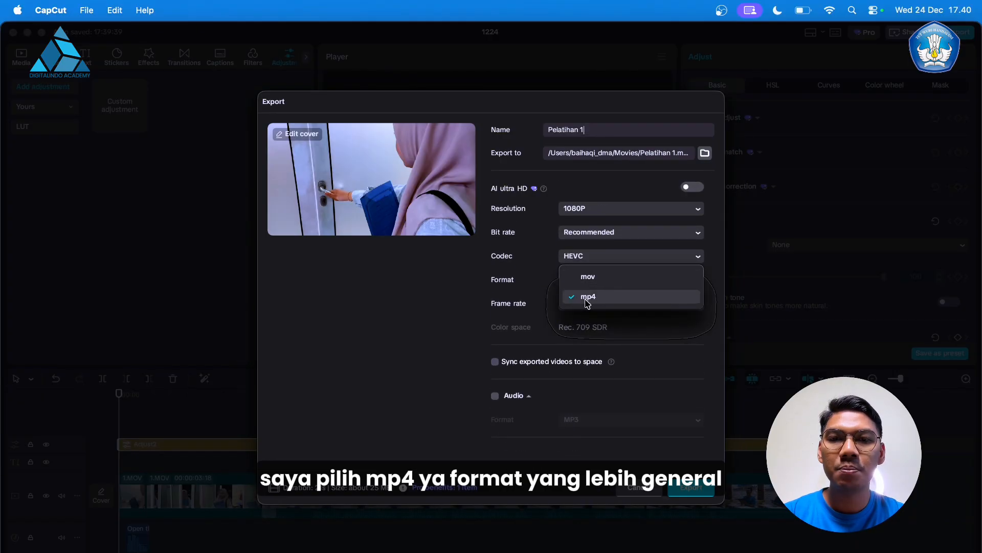
click(603, 298)
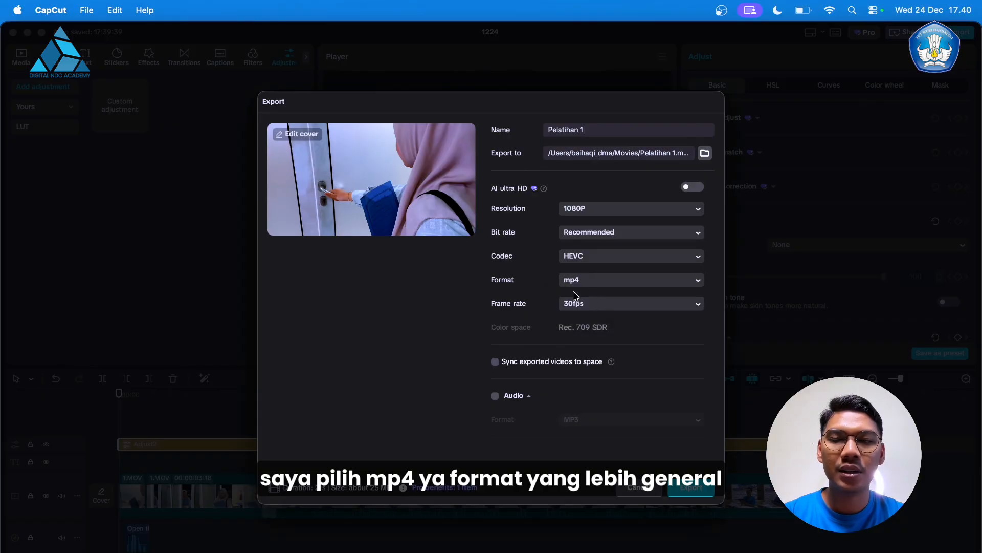
click(692, 489)
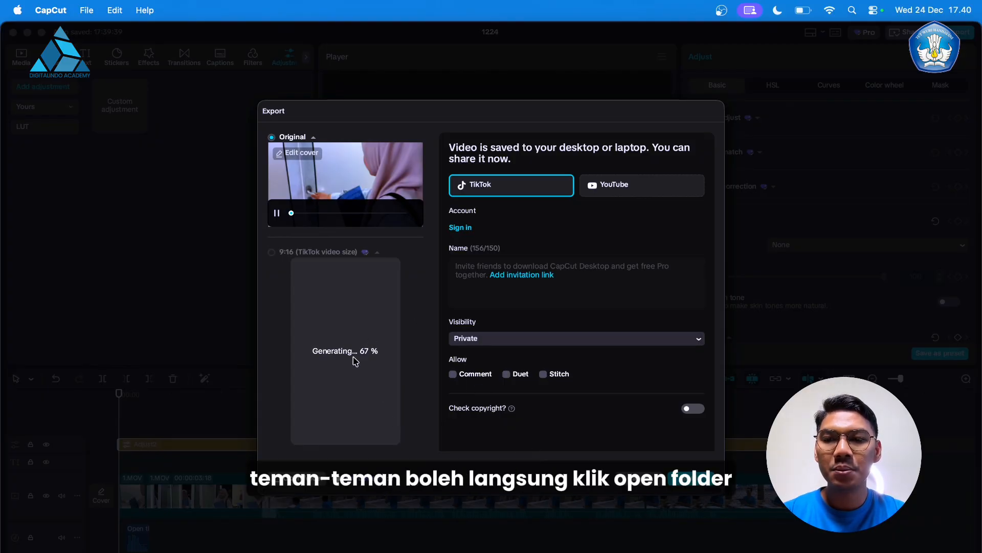
Open the export folder in Finder, play Pelatihan 1.mp4 in QuickTime Player and pause it at about 12 seconds
click(300, 484)
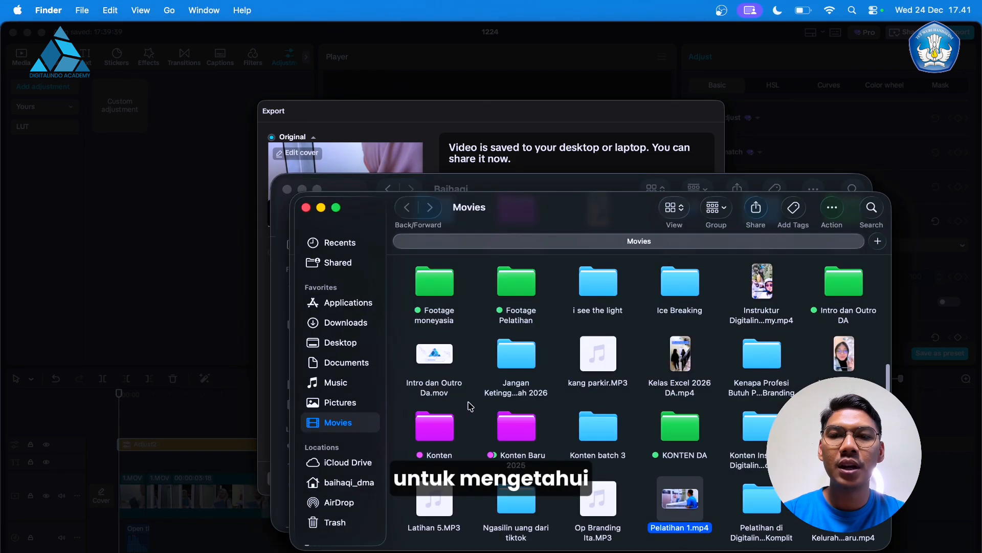
double_click(667, 509)
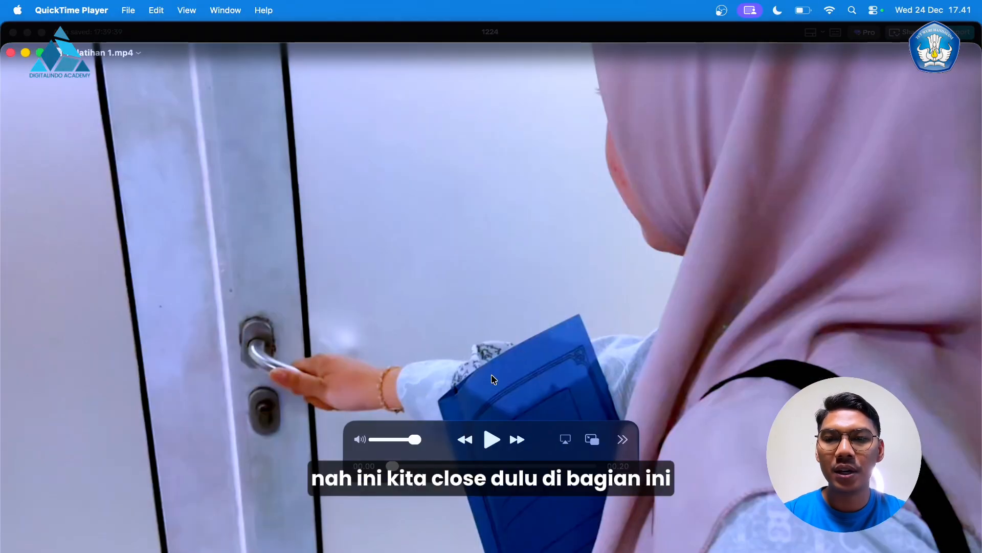
click(491, 439)
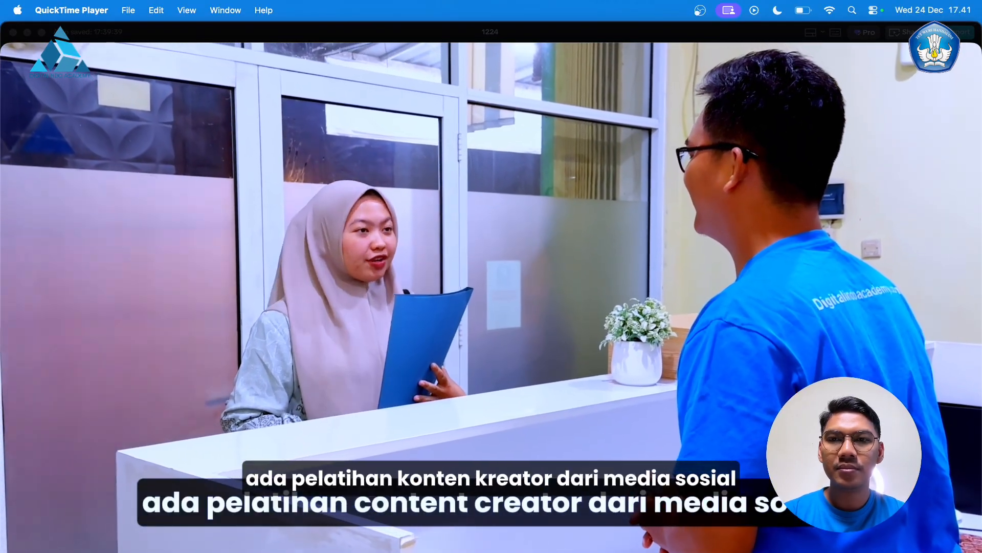
key(space)
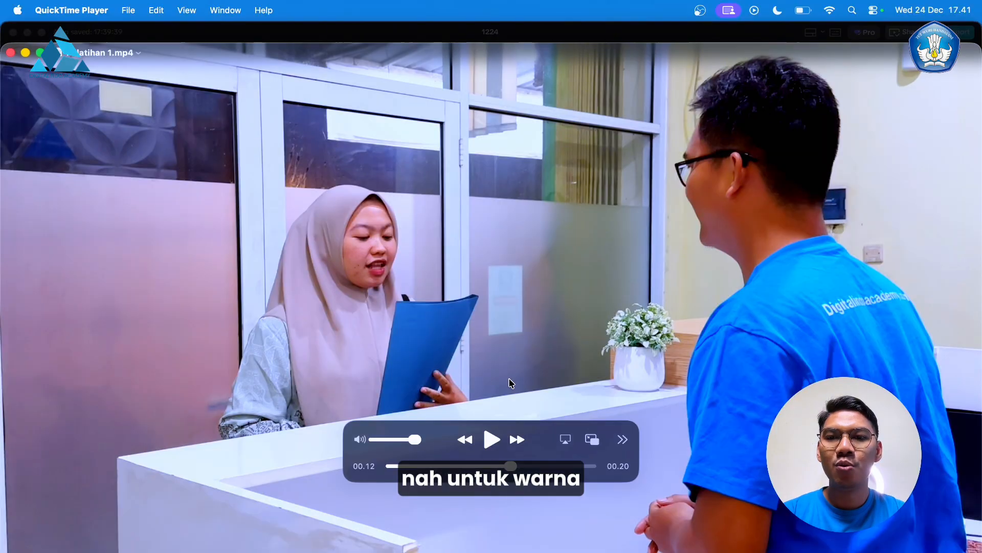